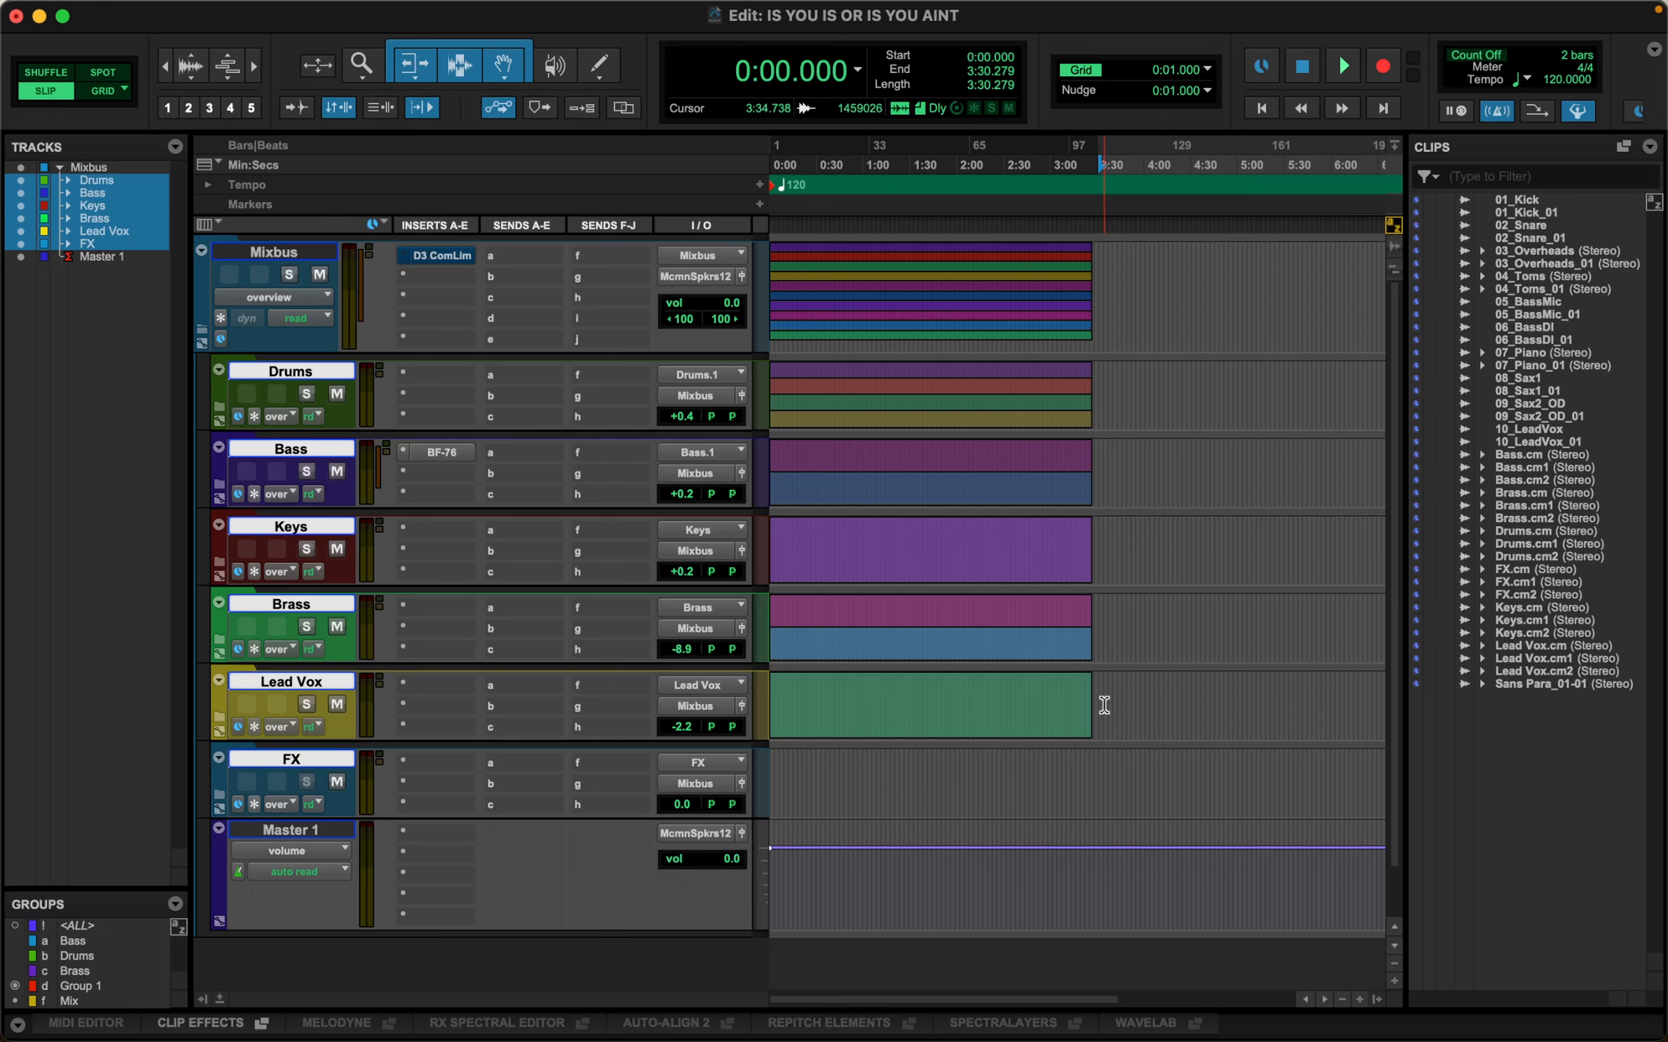
Step: Consolidate the clips on the Drums through Lead Vox tracks from the session start to about 3:34, and check the Keys folder's piano clip
{"action": "left_click_drag", "start_coordinate": [1102, 698], "coordinate": [763, 384]}
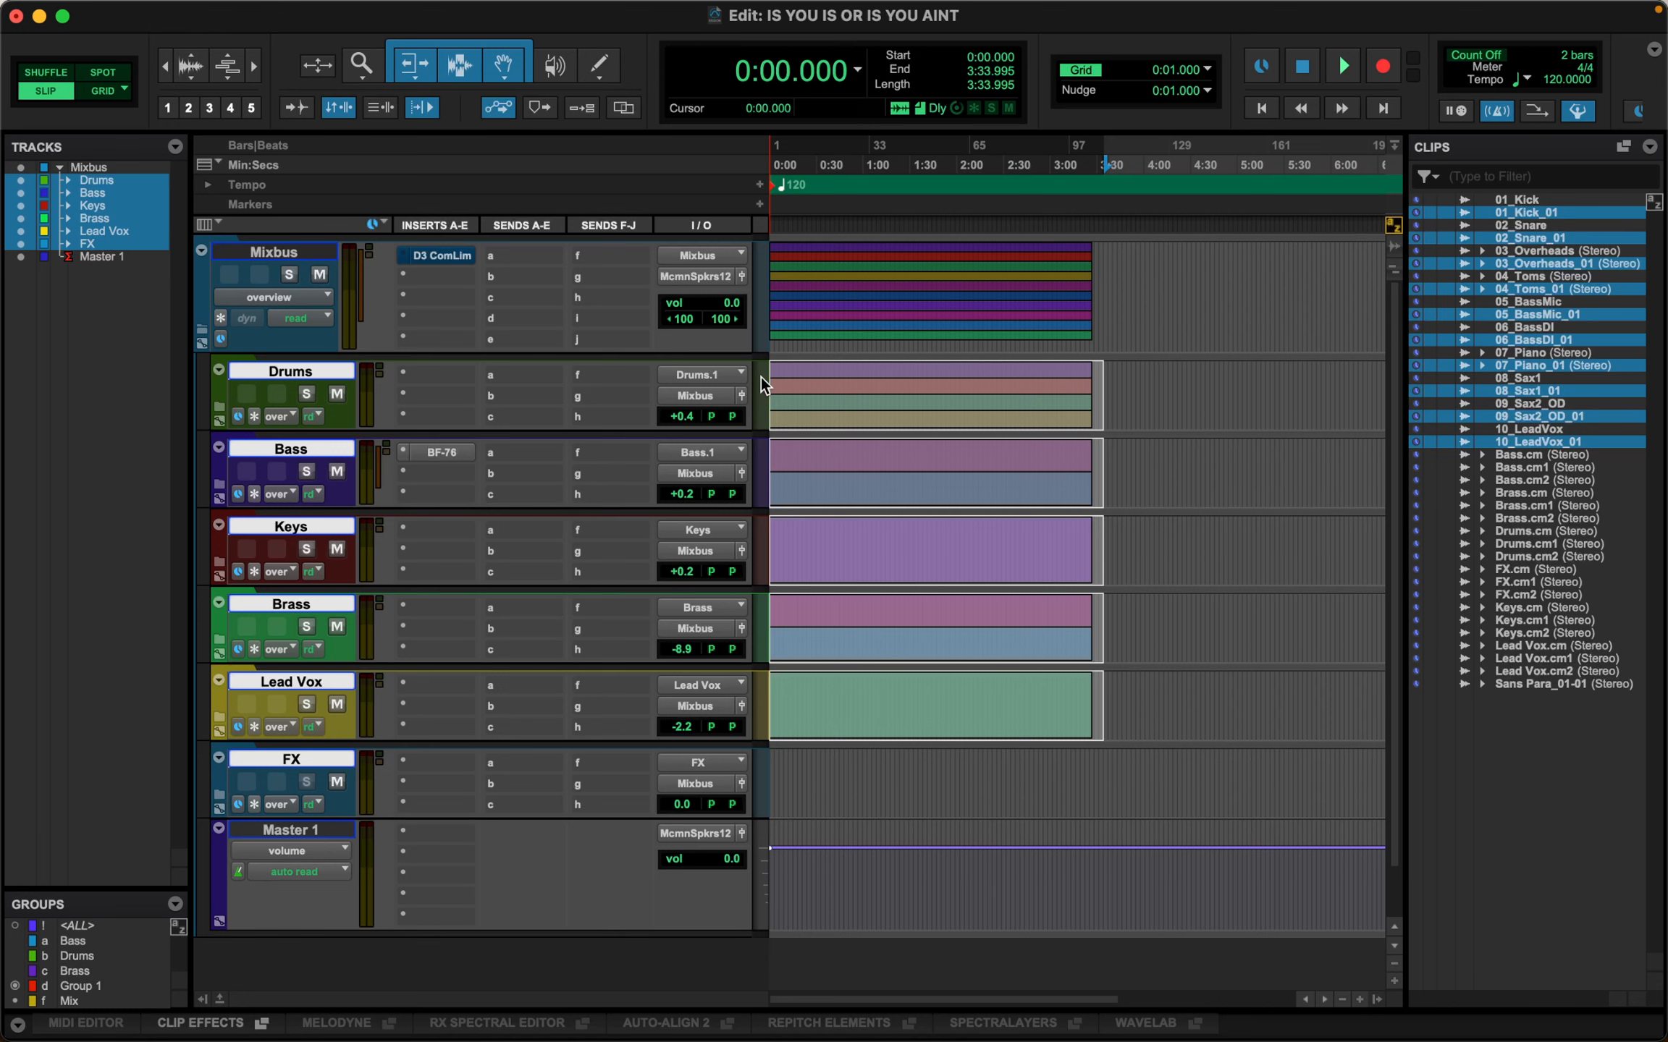
{"action": "key", "text": "alt+shift+3"}
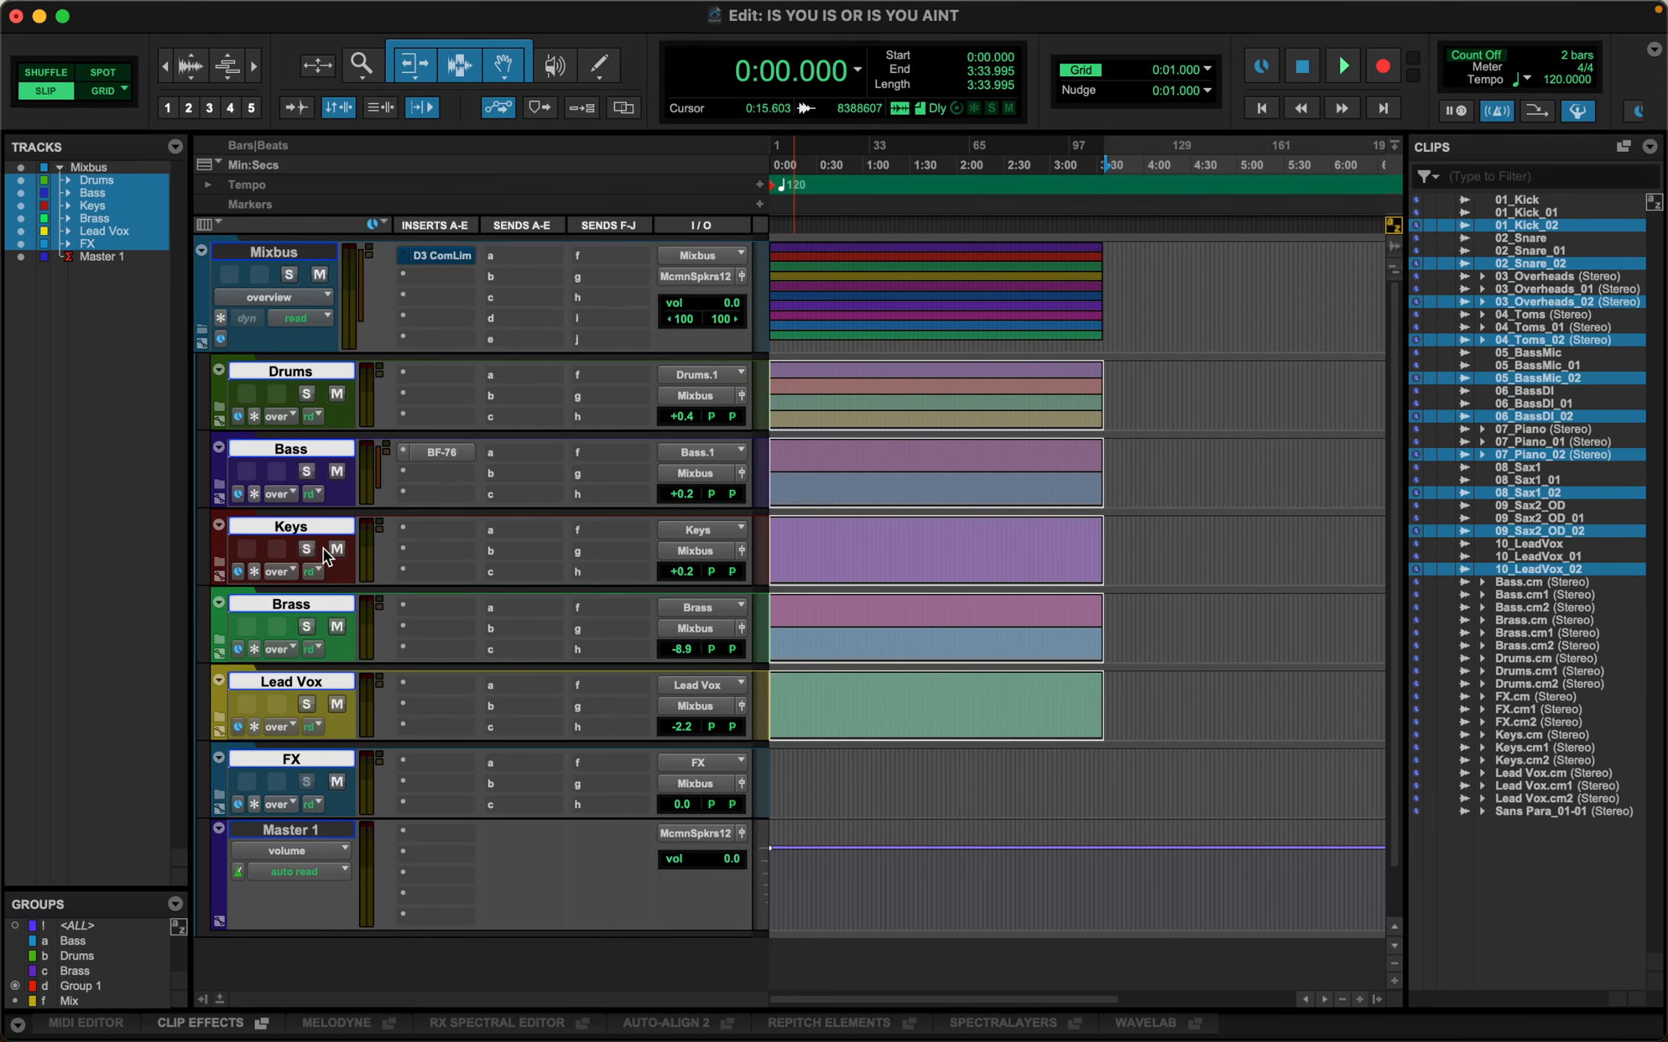
{"action": "left_click", "coordinate": [219, 562]}
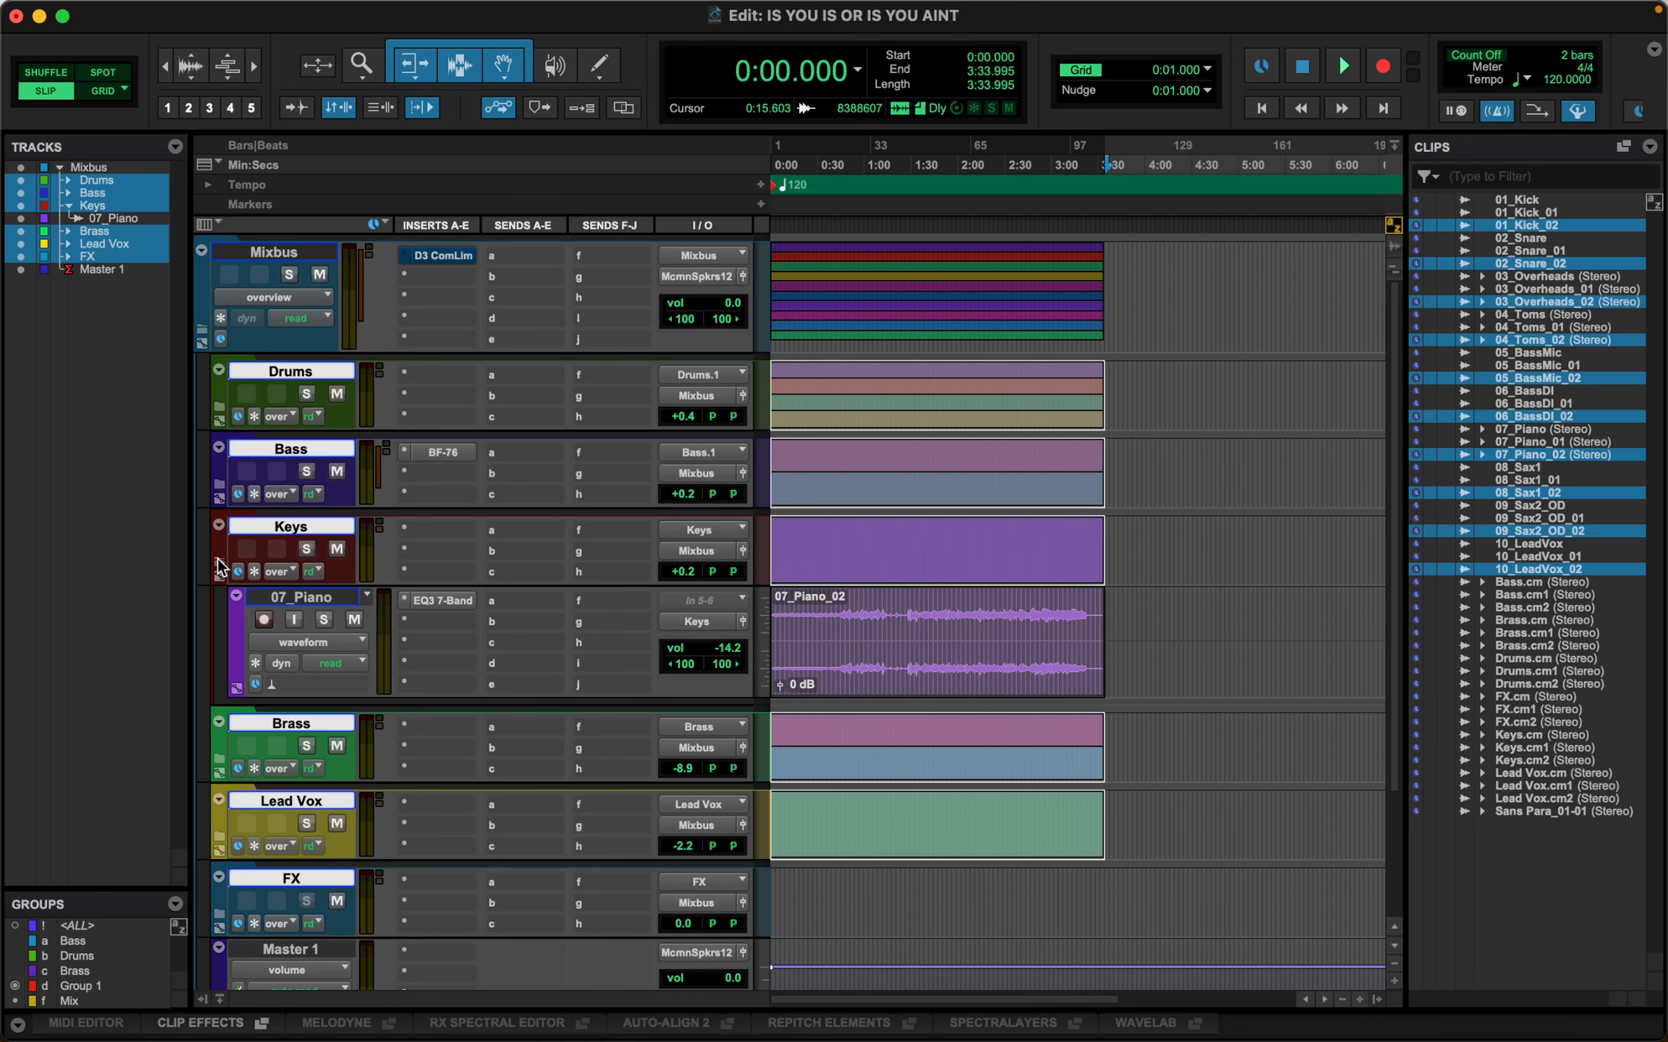
{"action": "left_click", "coordinate": [219, 566]}
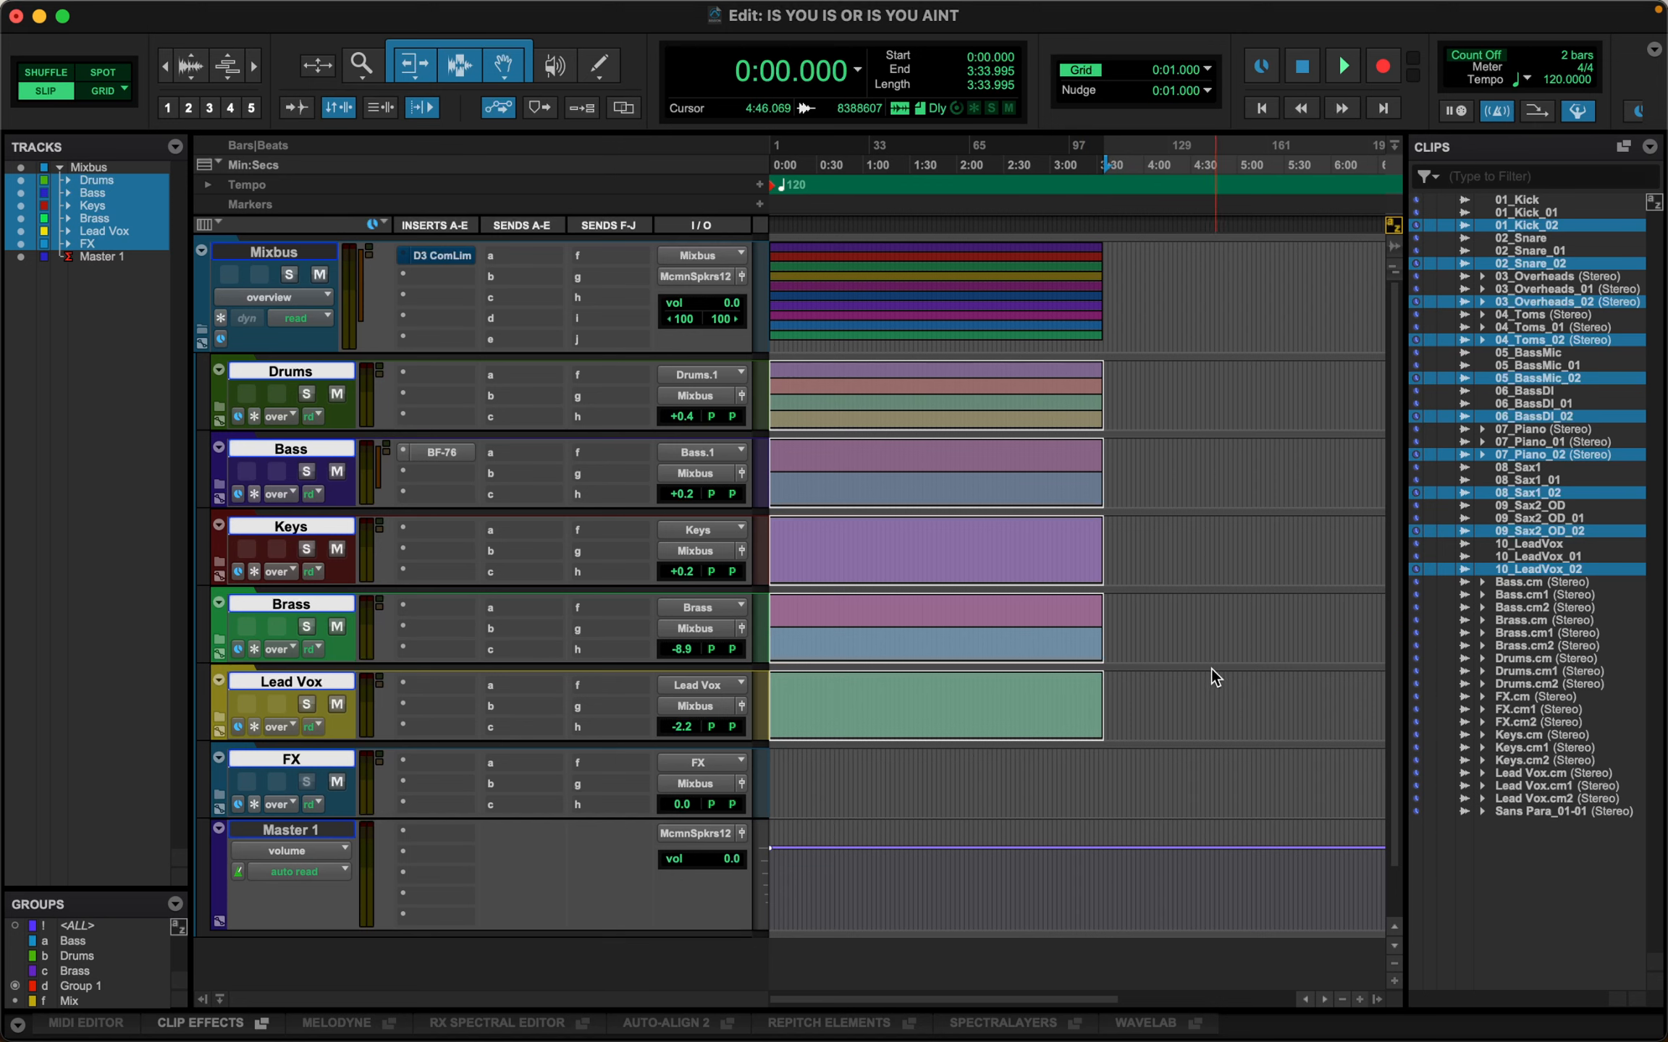
{"action": "left_click", "coordinate": [1161, 640]}
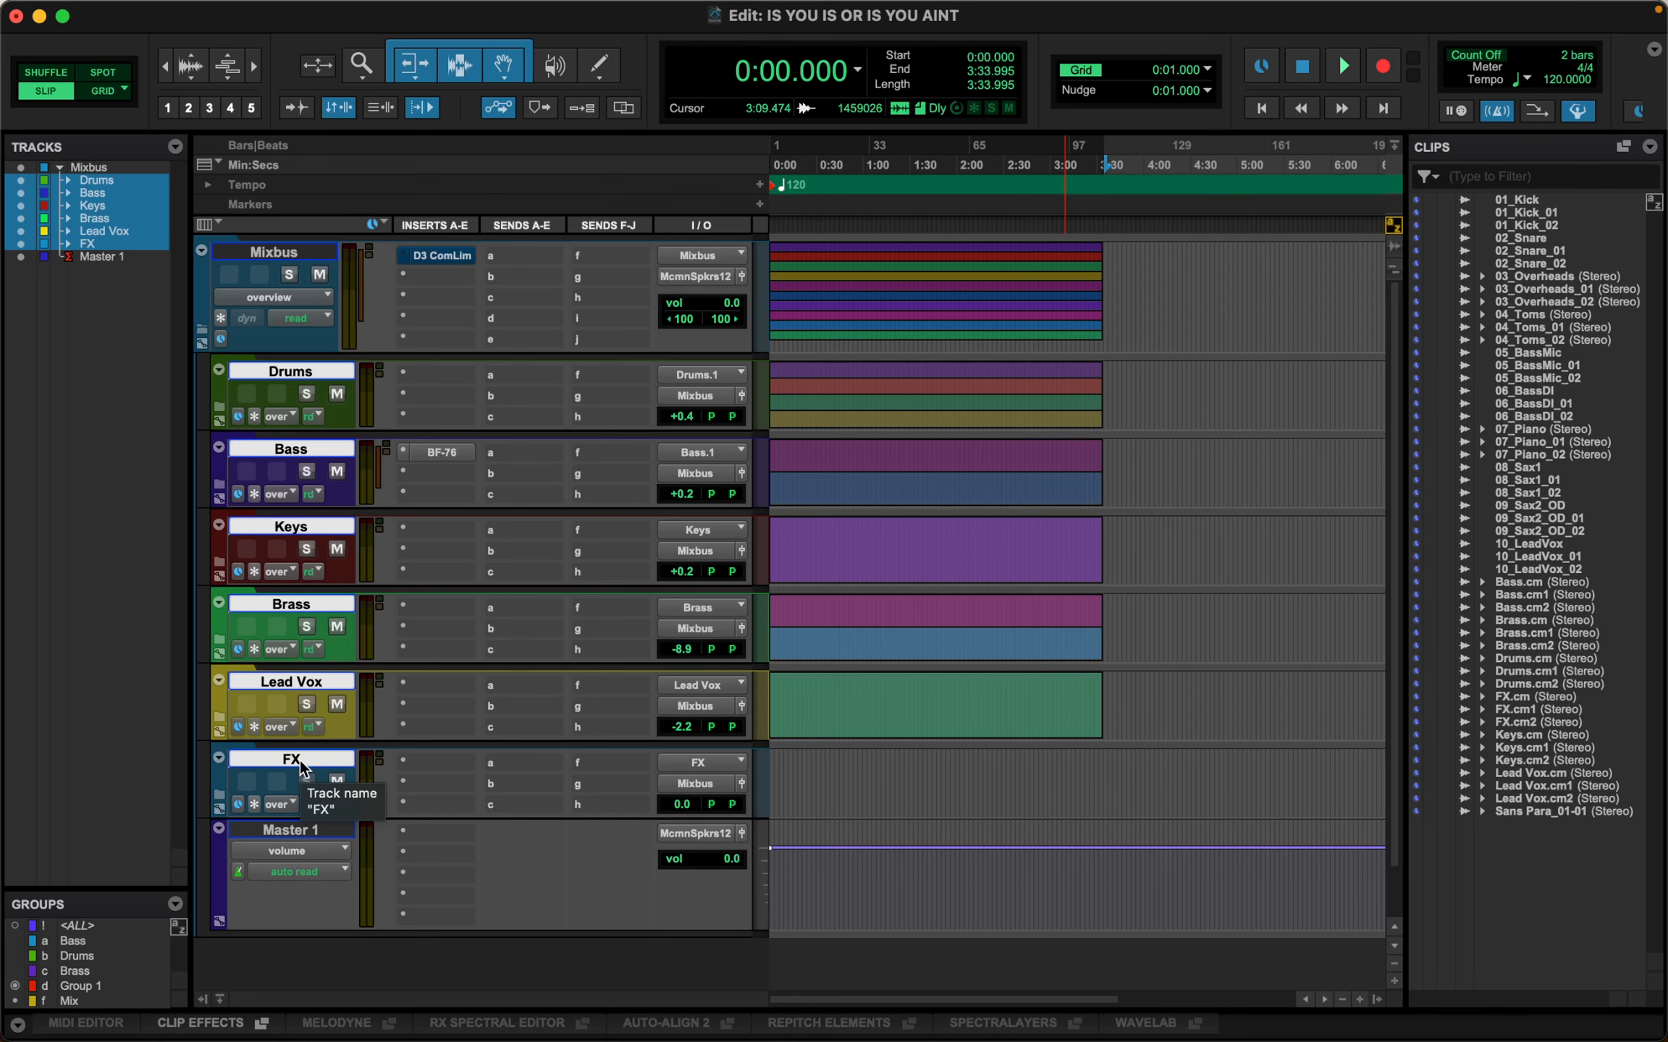
Step: Examine the member tracks inside the Drums, Bass, Keys, Brass, Lead Vox and FX folders in the Mix window, and return to the Edit window
{"action": "key", "text": "super+equal"}
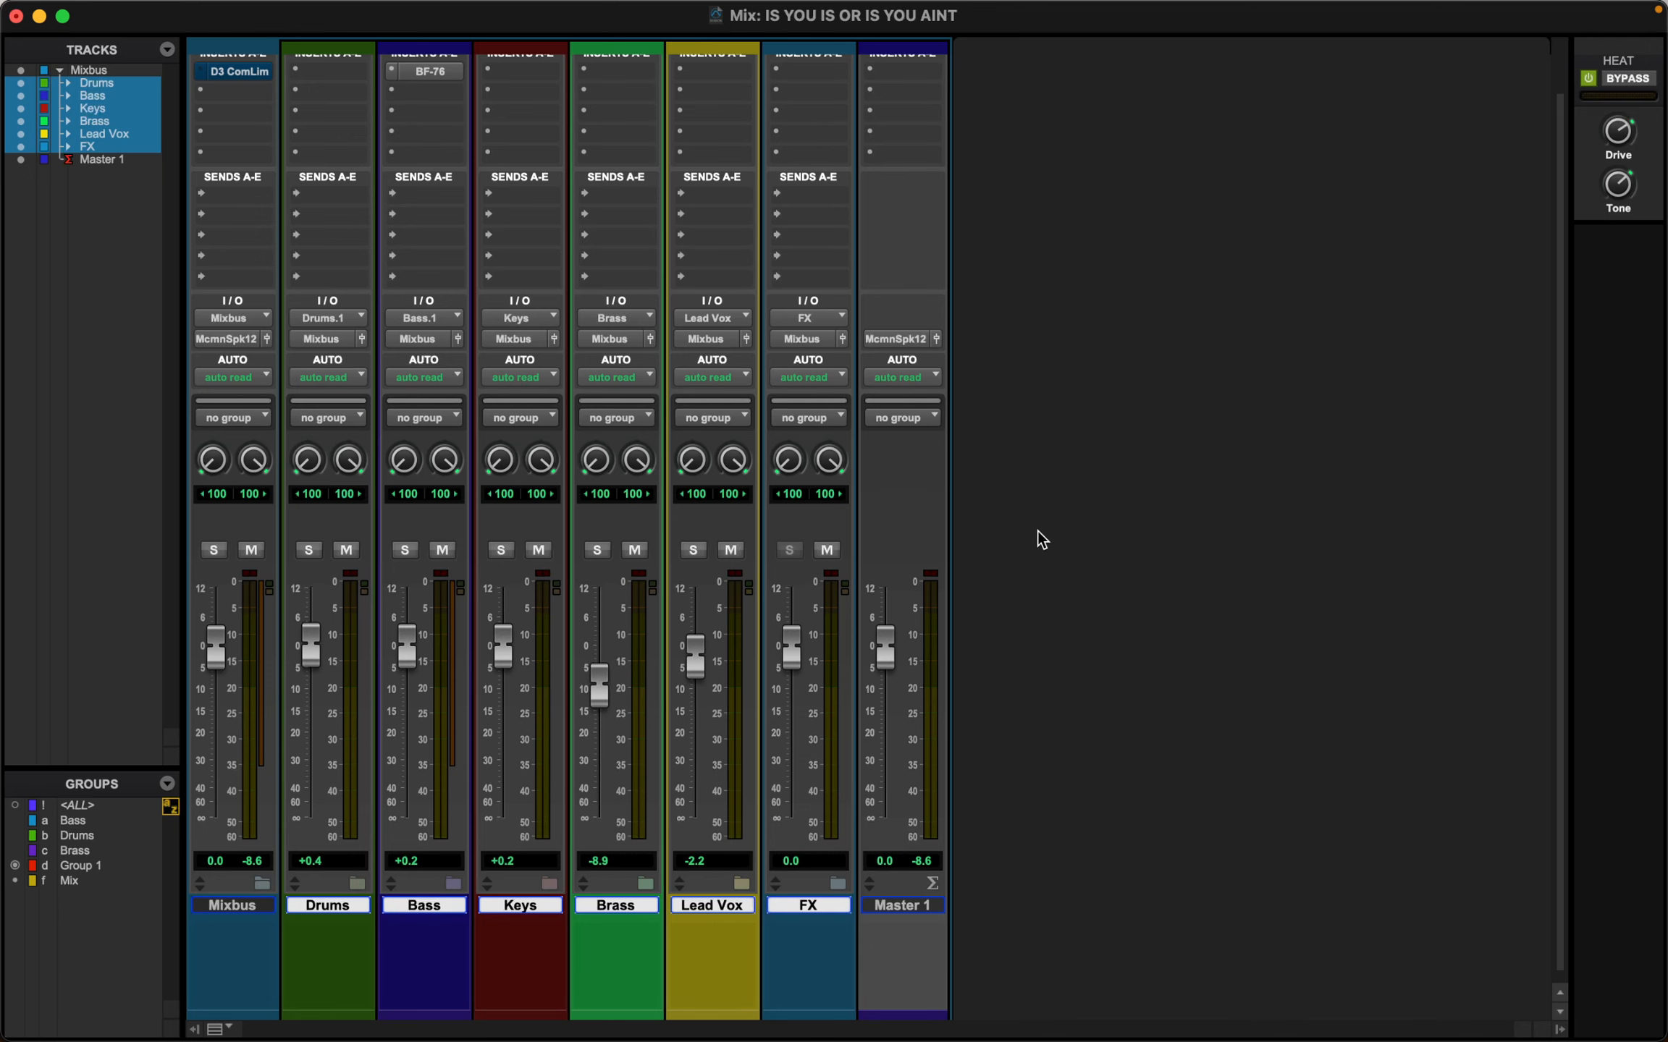
{"action": "left_click", "coordinate": [357, 885]}
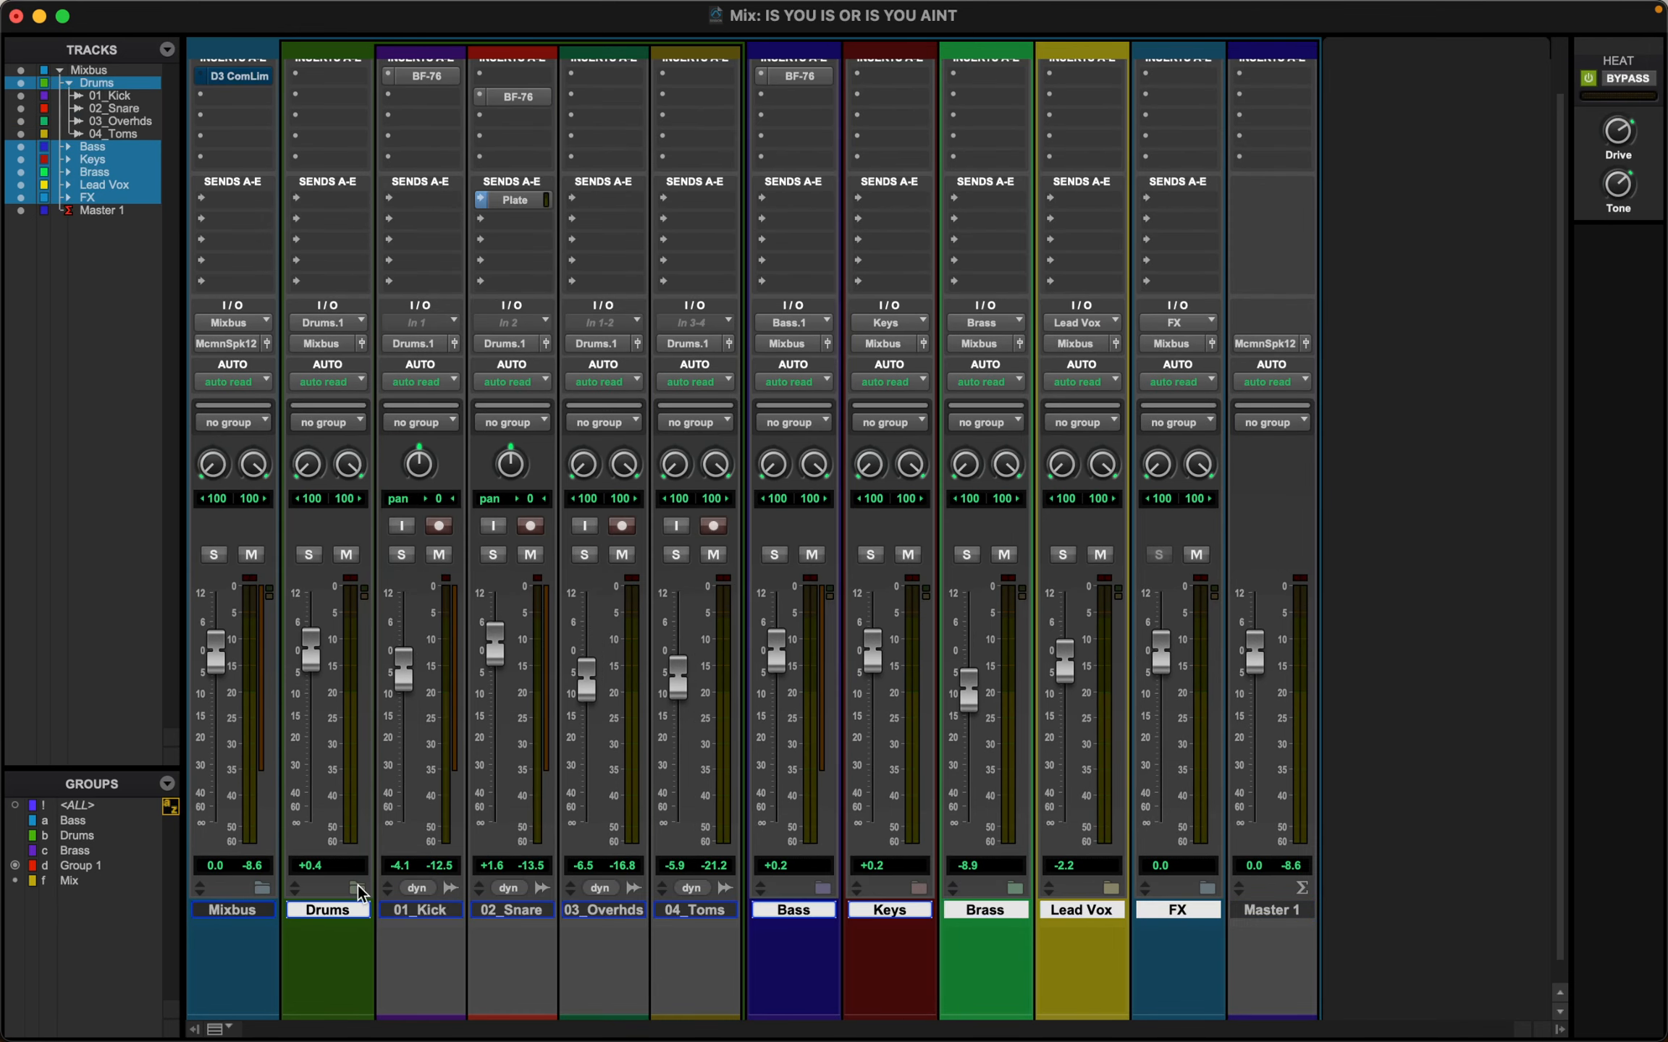
{"action": "left_click", "coordinate": [358, 889]}
{"action": "left_click", "coordinate": [453, 889]}
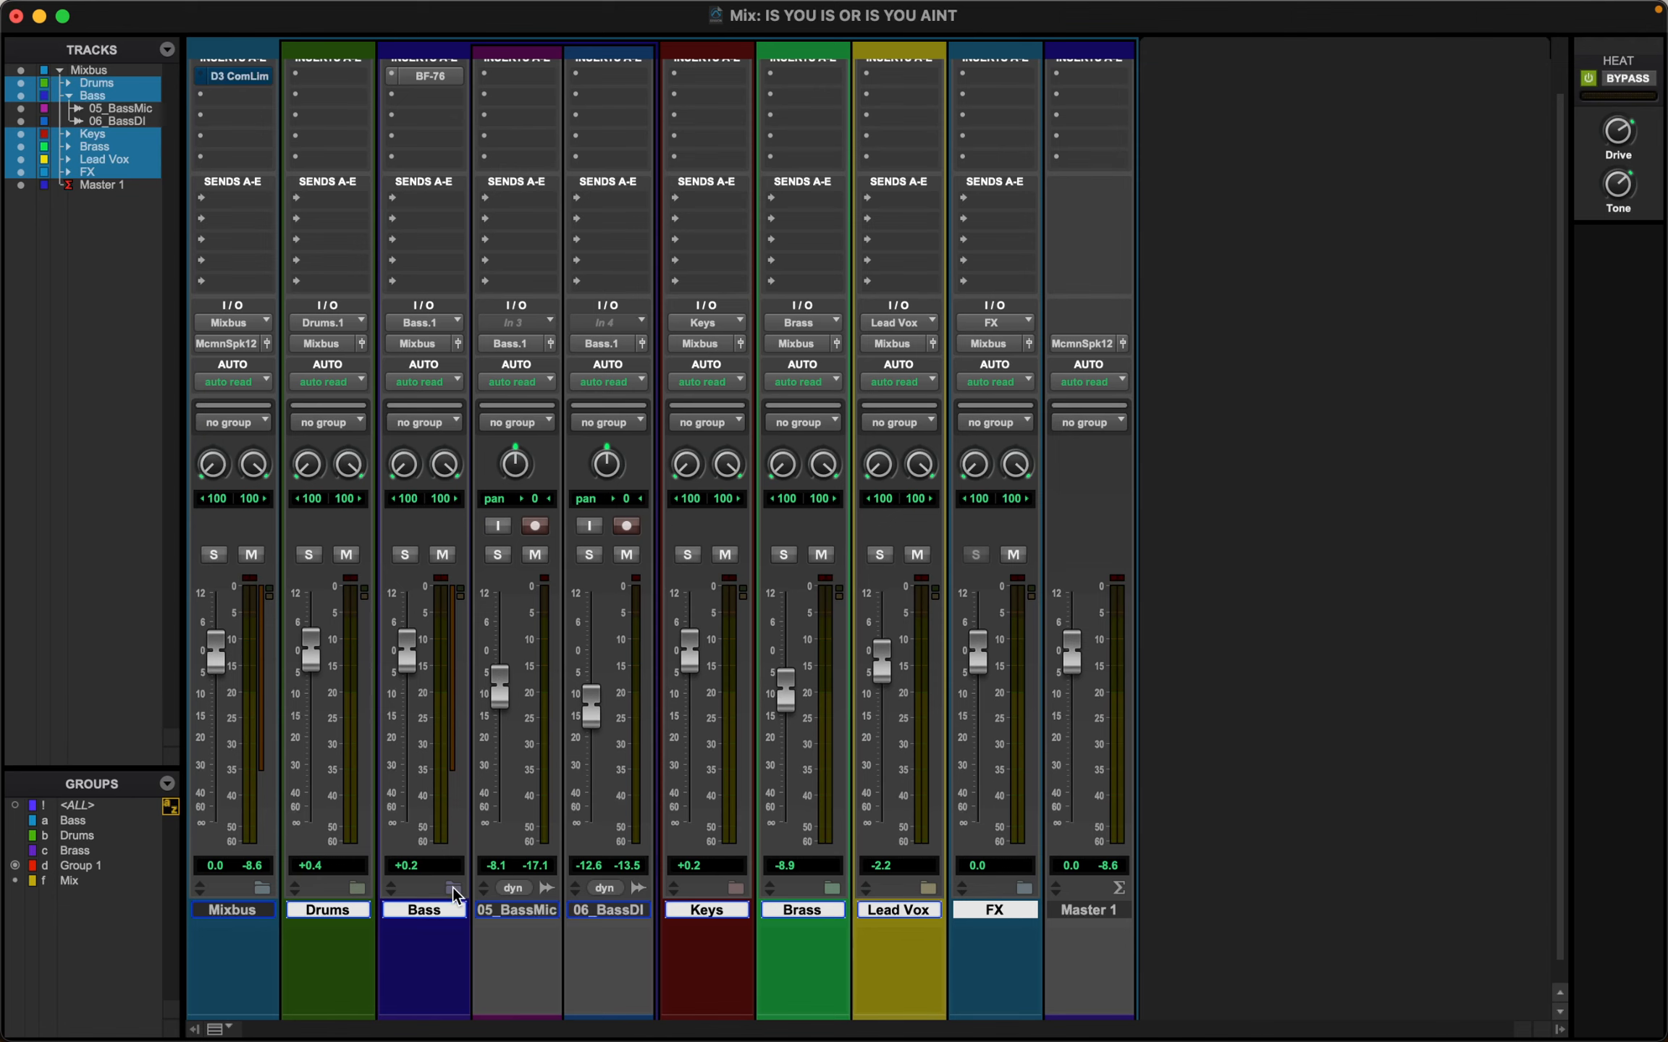
{"action": "left_click", "coordinate": [453, 889]}
{"action": "left_click", "coordinate": [550, 885]}
{"action": "left_click", "coordinate": [550, 884]}
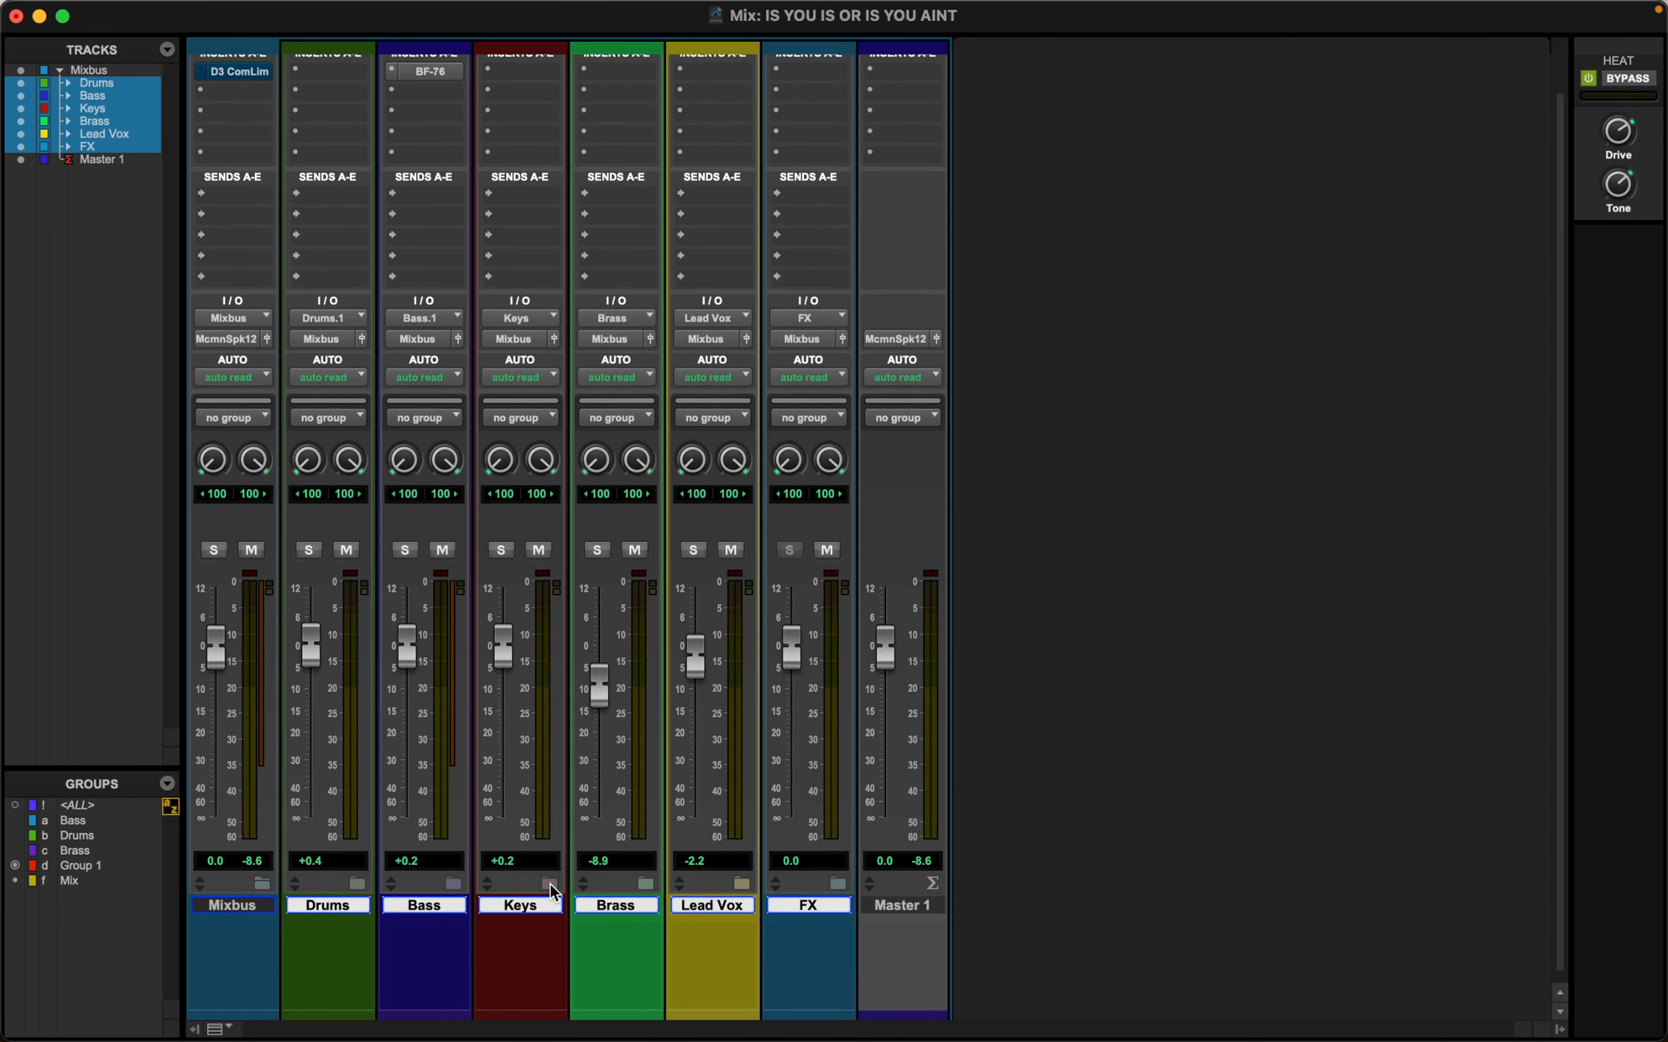
{"action": "left_click", "coordinate": [645, 884]}
{"action": "left_click", "coordinate": [645, 885]}
{"action": "left_click", "coordinate": [741, 884]}
{"action": "left_click", "coordinate": [742, 884]}
{"action": "left_click", "coordinate": [838, 885]}
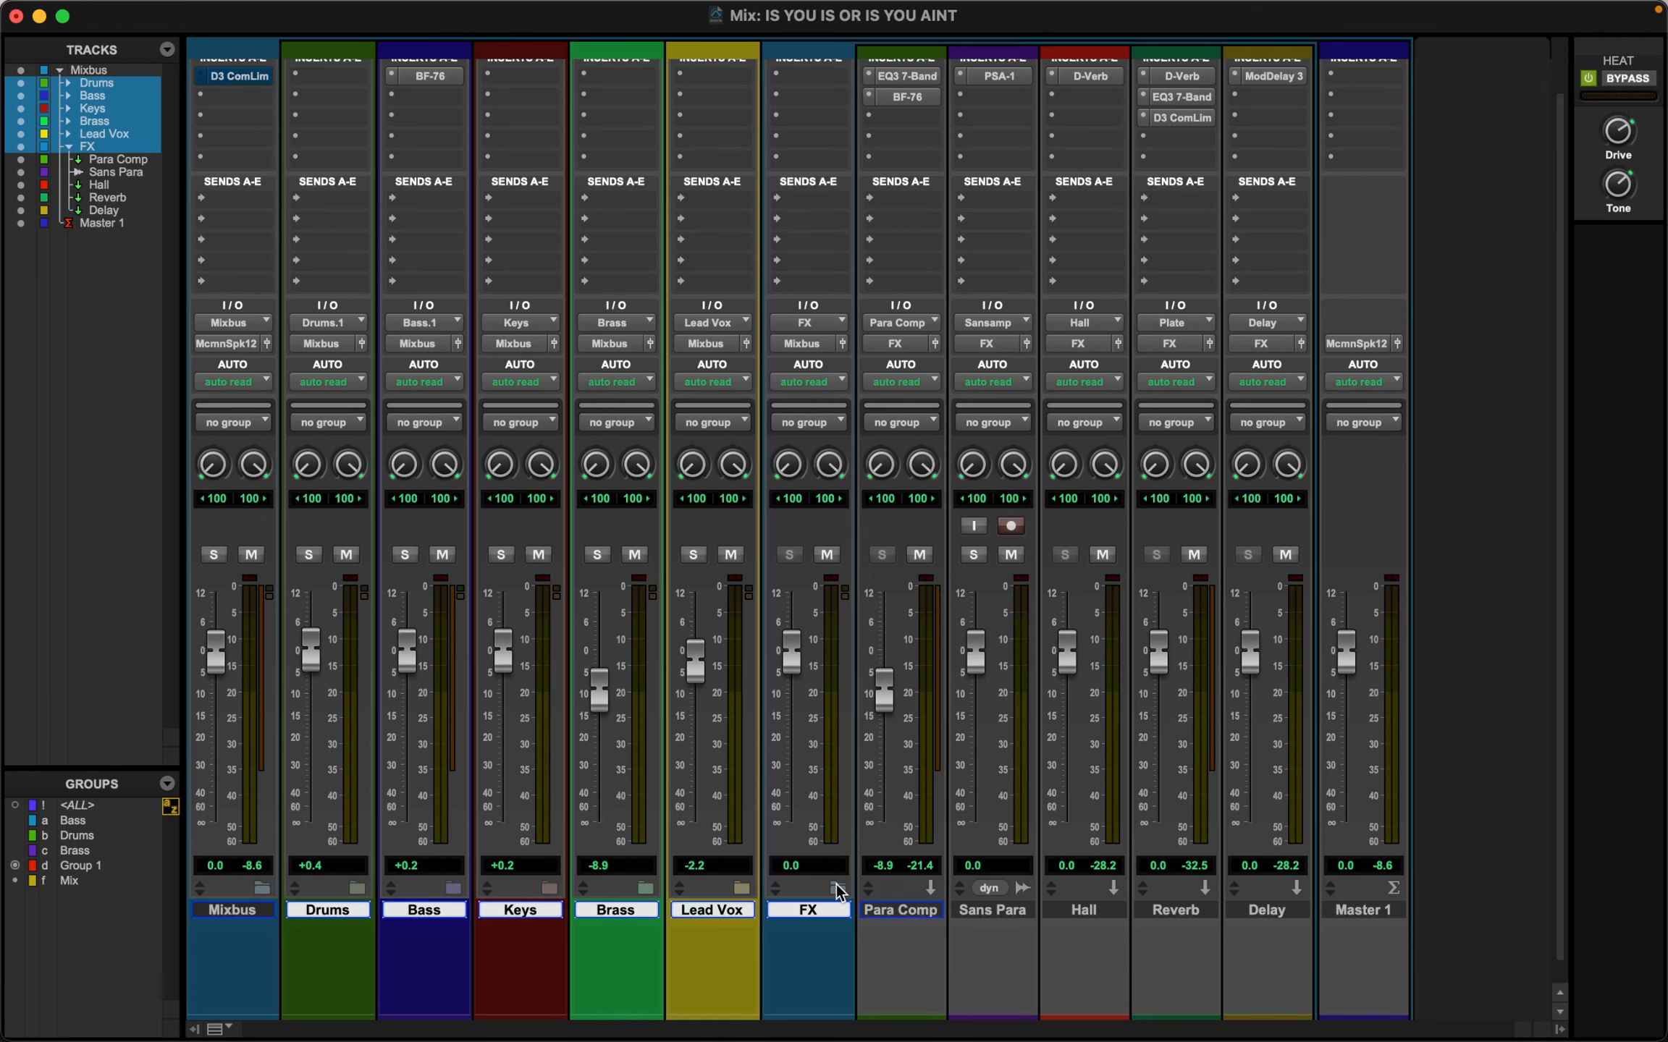
{"action": "left_click", "coordinate": [838, 887]}
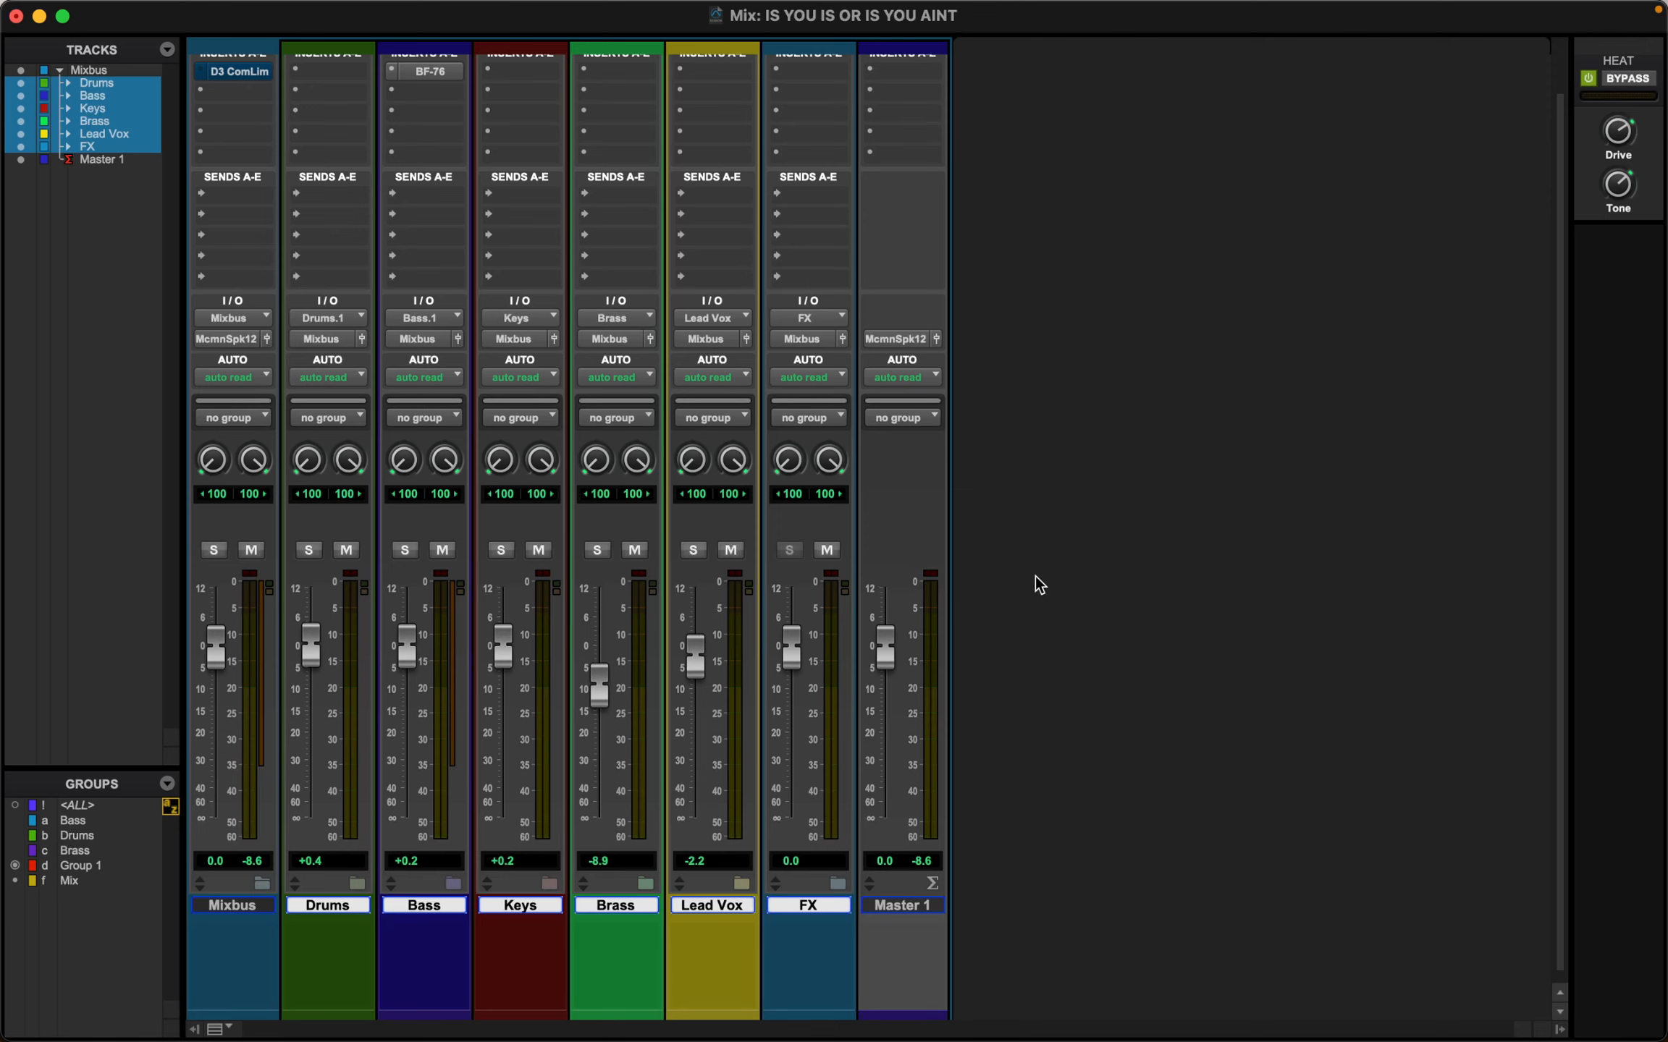
{"action": "key", "text": "super+equal"}
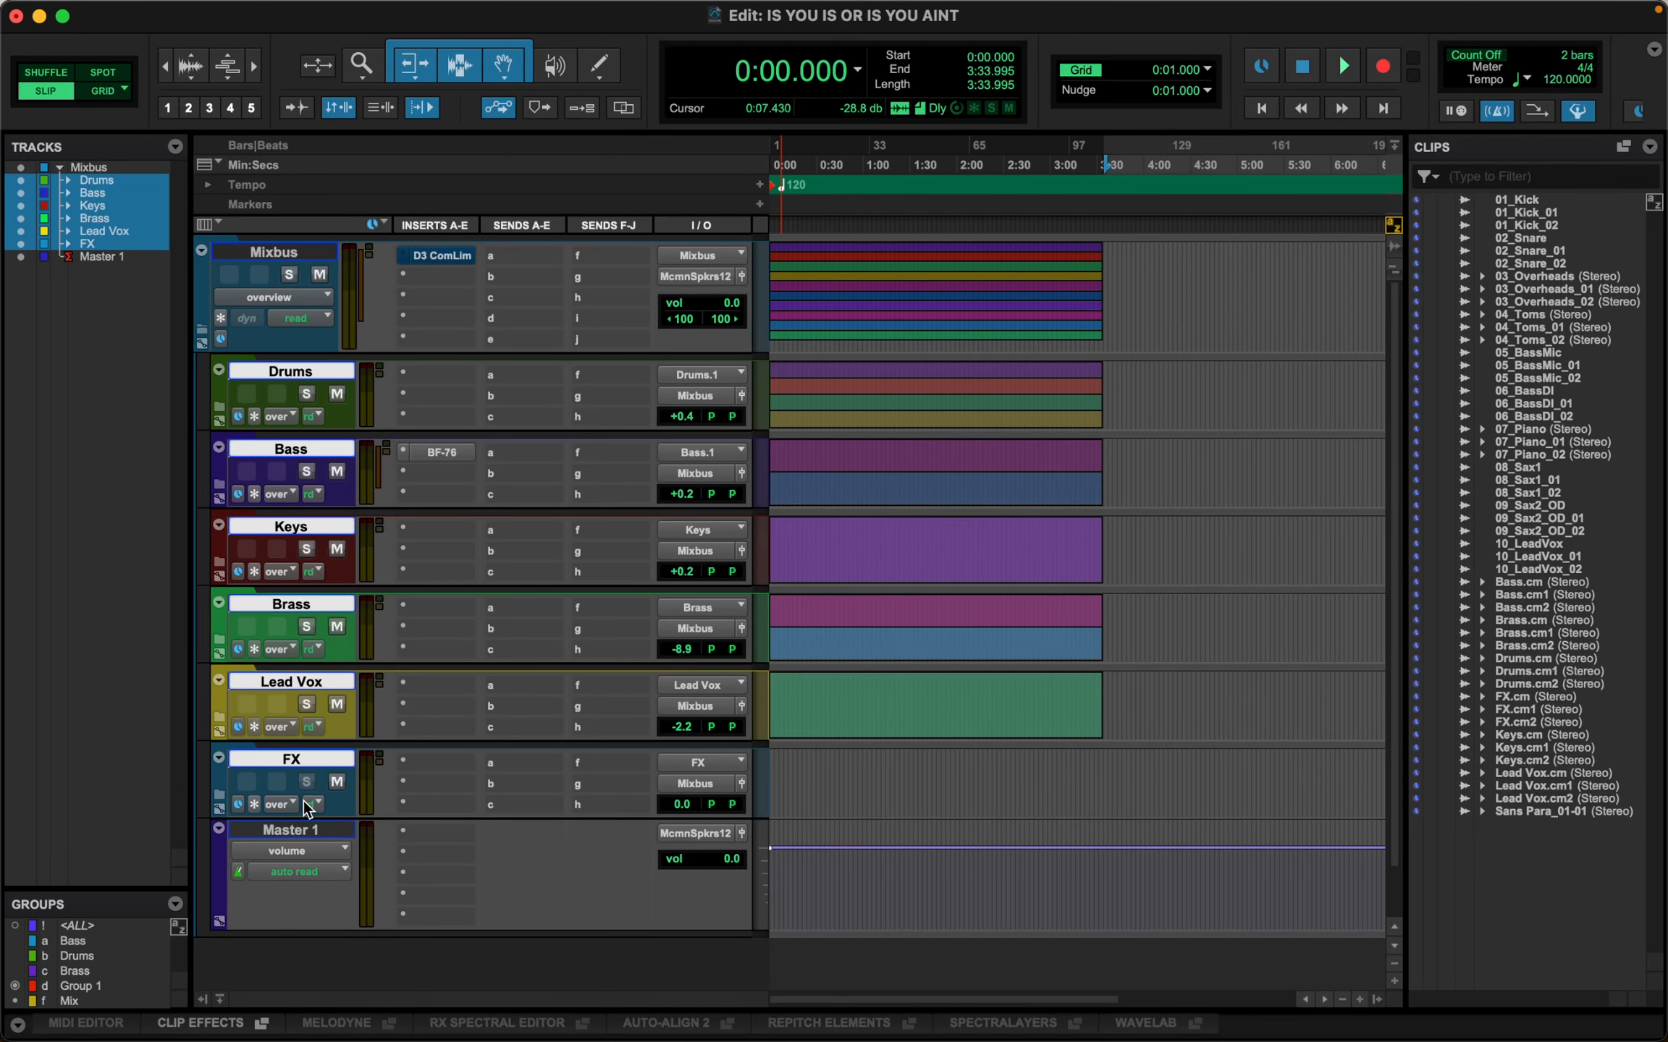
Step: Commit the selected folder tracks offline with consolidated clips and rendered volume, mute and pan automation, with source tracks set to Do Nothing
{"action": "right_click", "coordinate": [299, 761]}
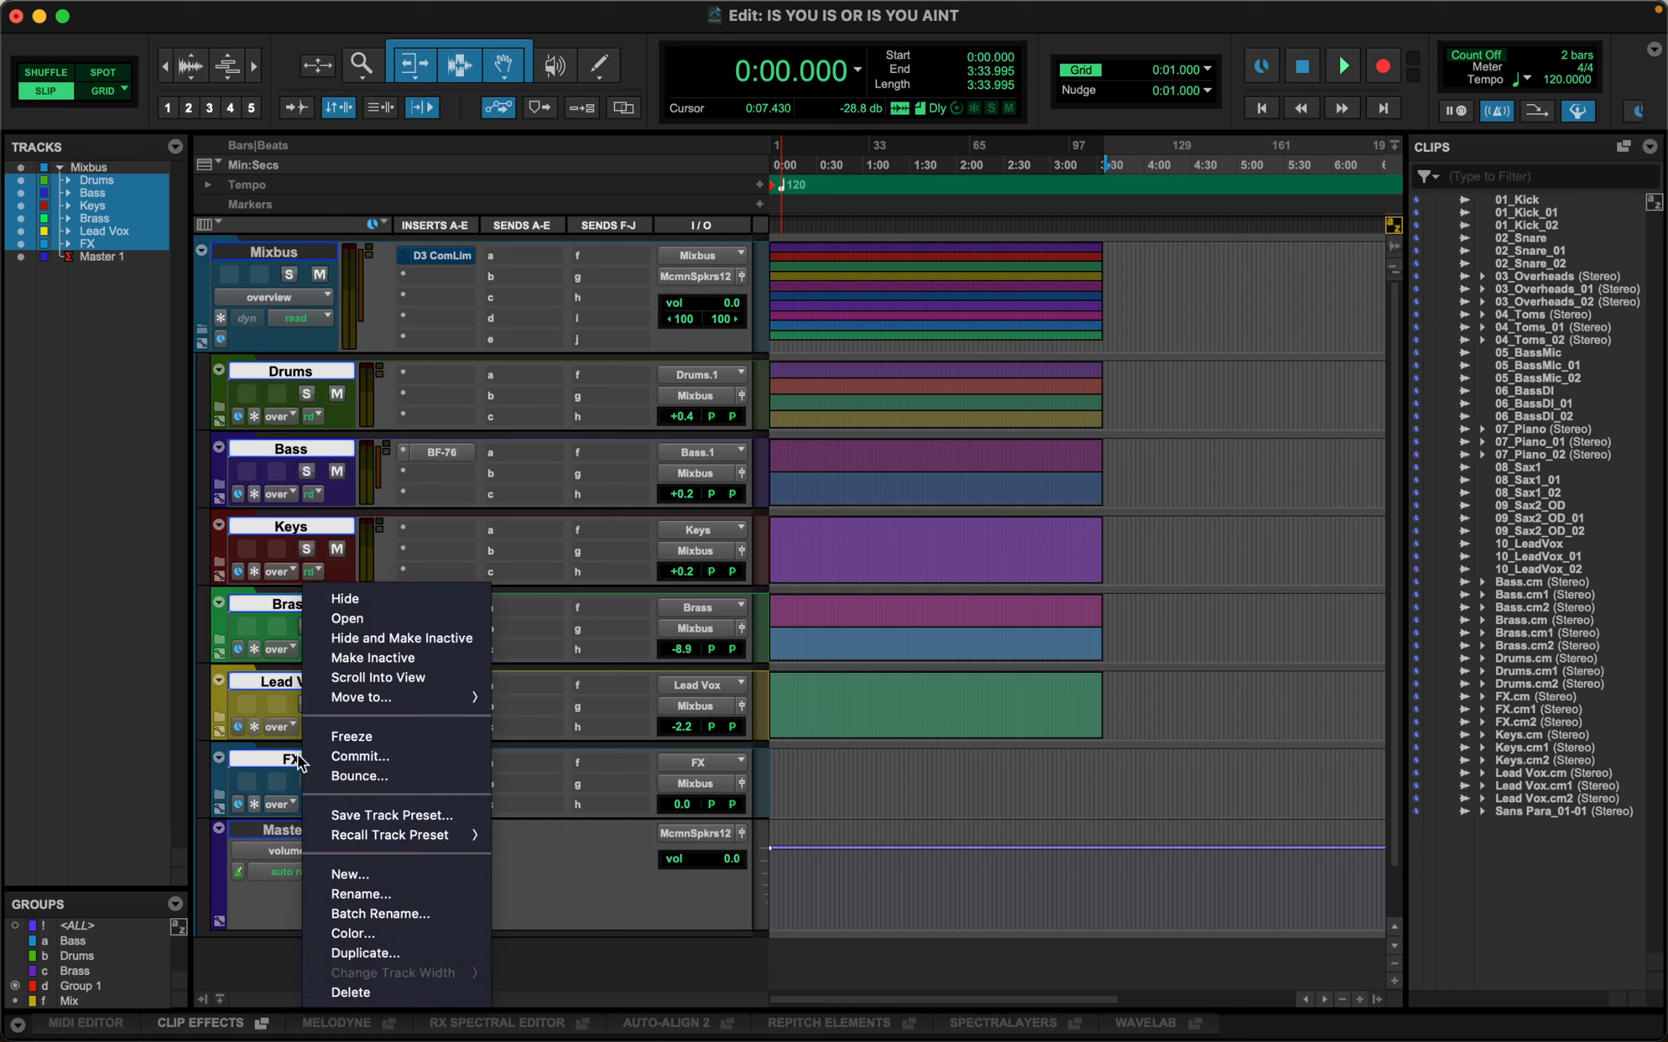
{"action": "left_click", "coordinate": [360, 757]}
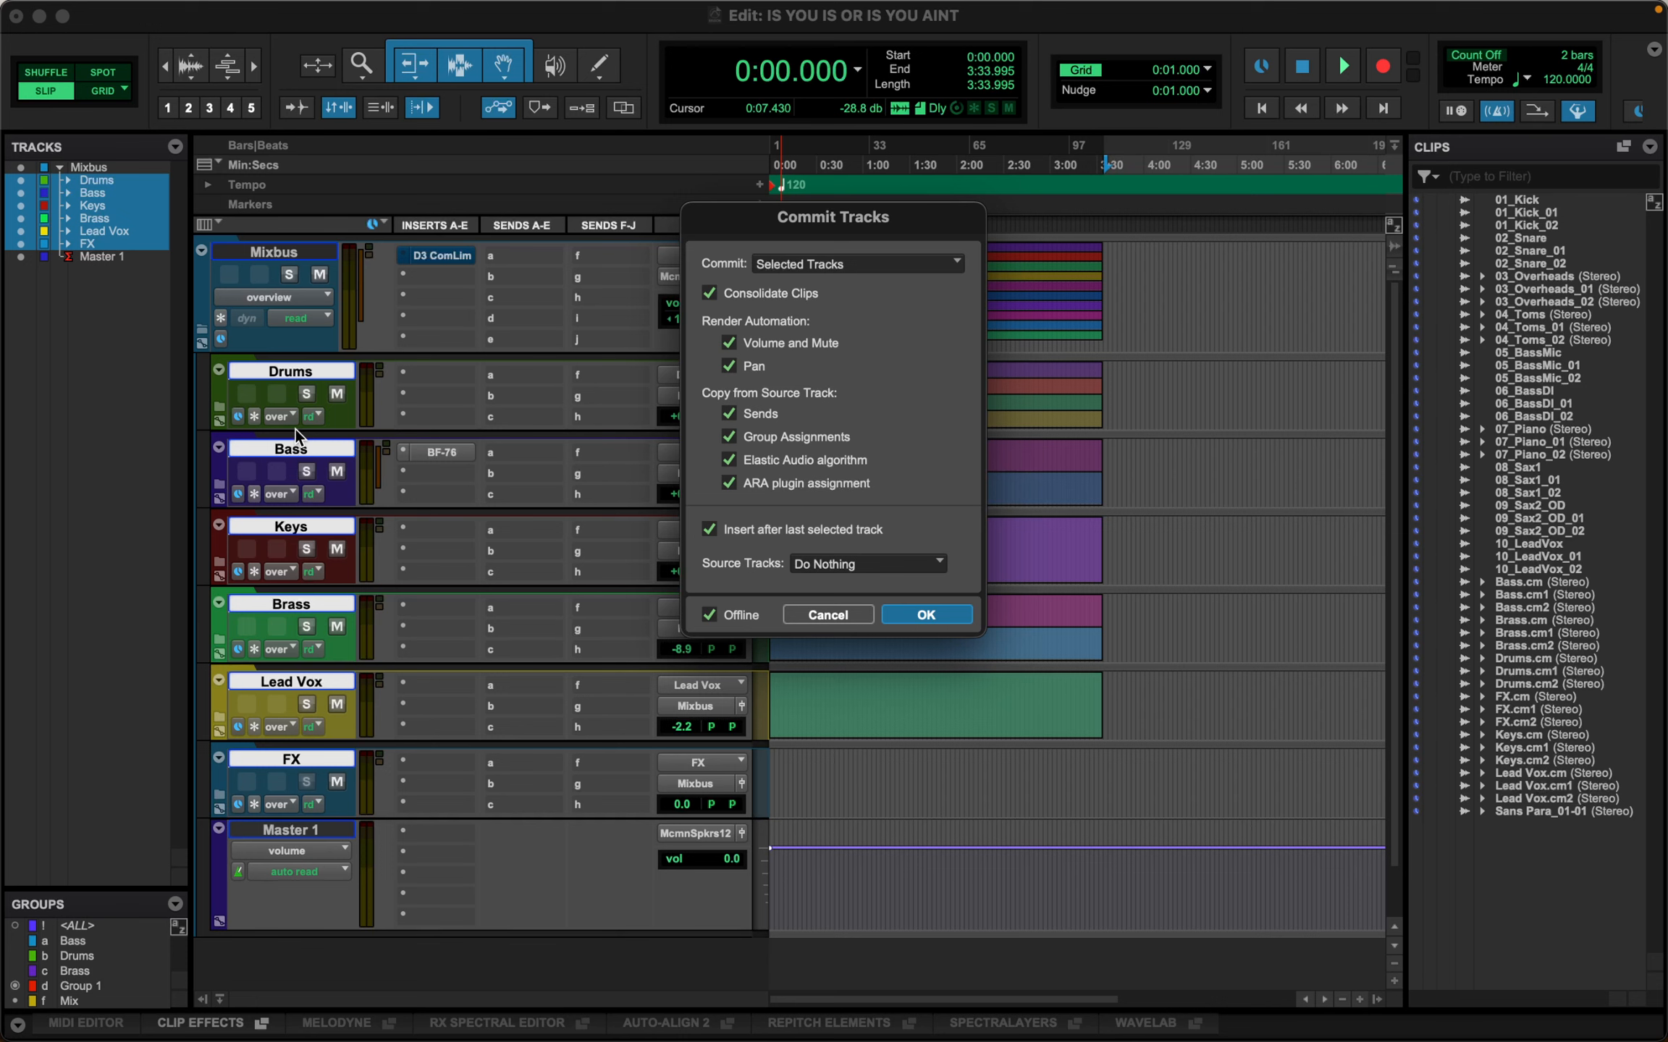
{"action": "left_click", "coordinate": [928, 615]}
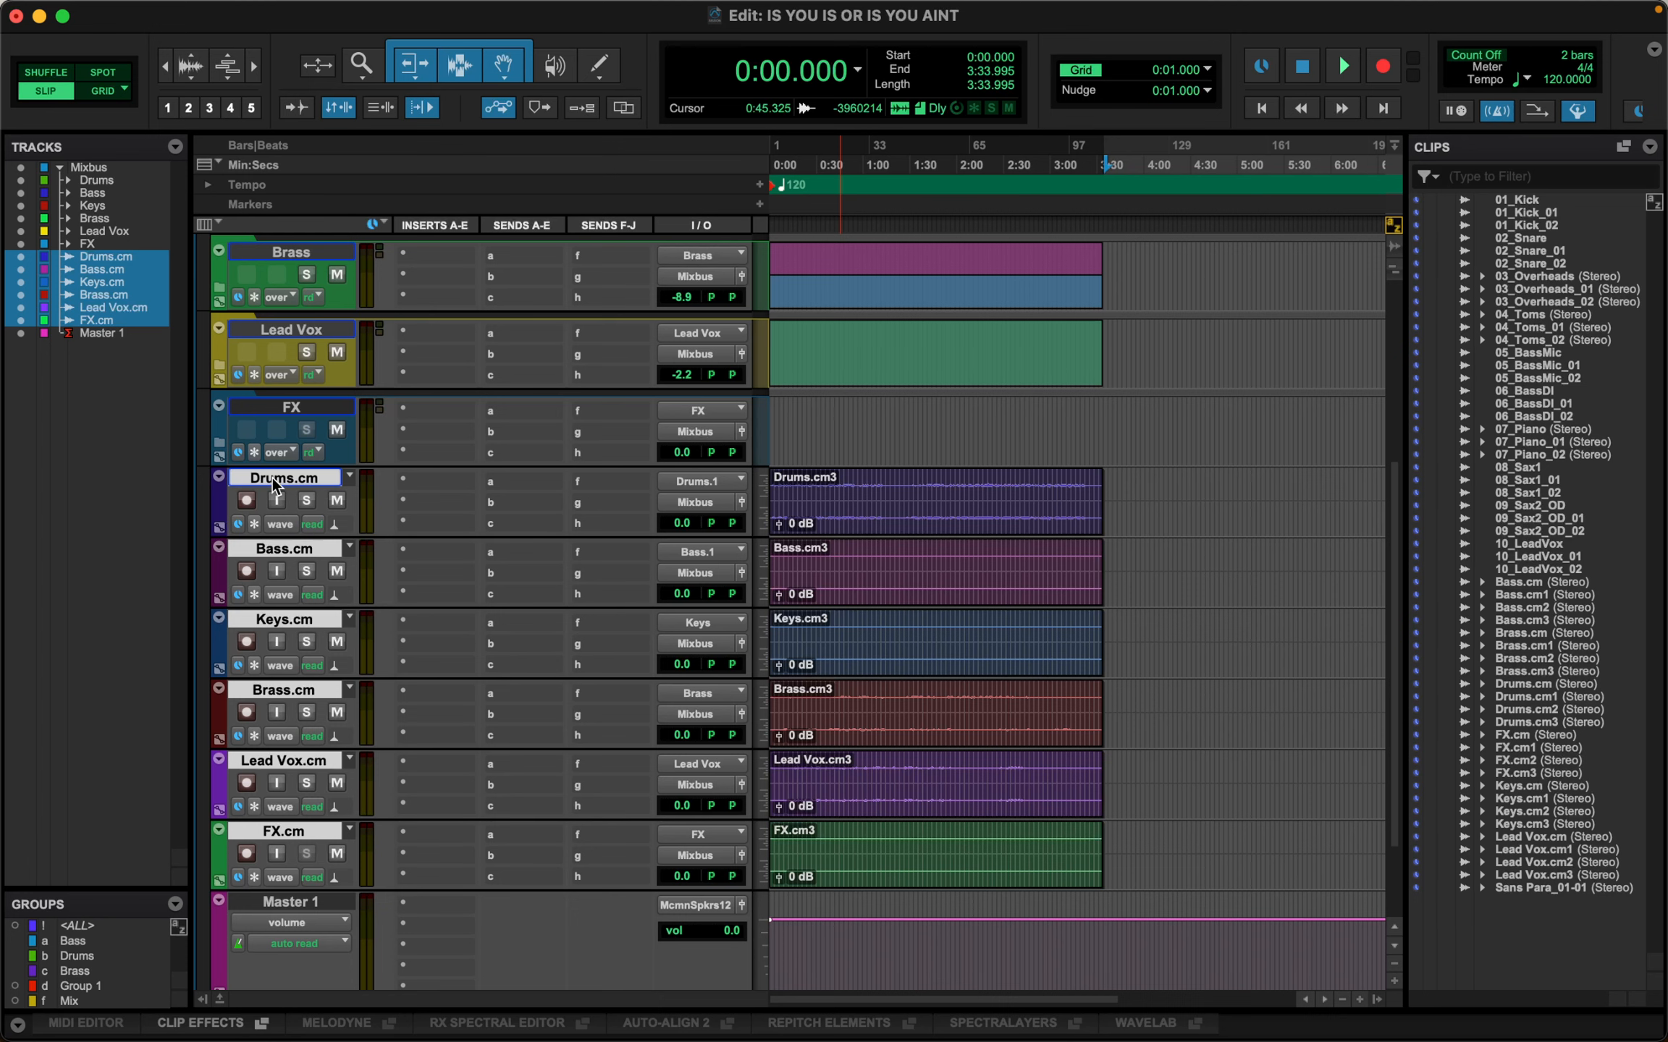
Step: Create a Mix/Edit group named Stems from the six committed tracks
{"action": "key", "text": "super+g"}
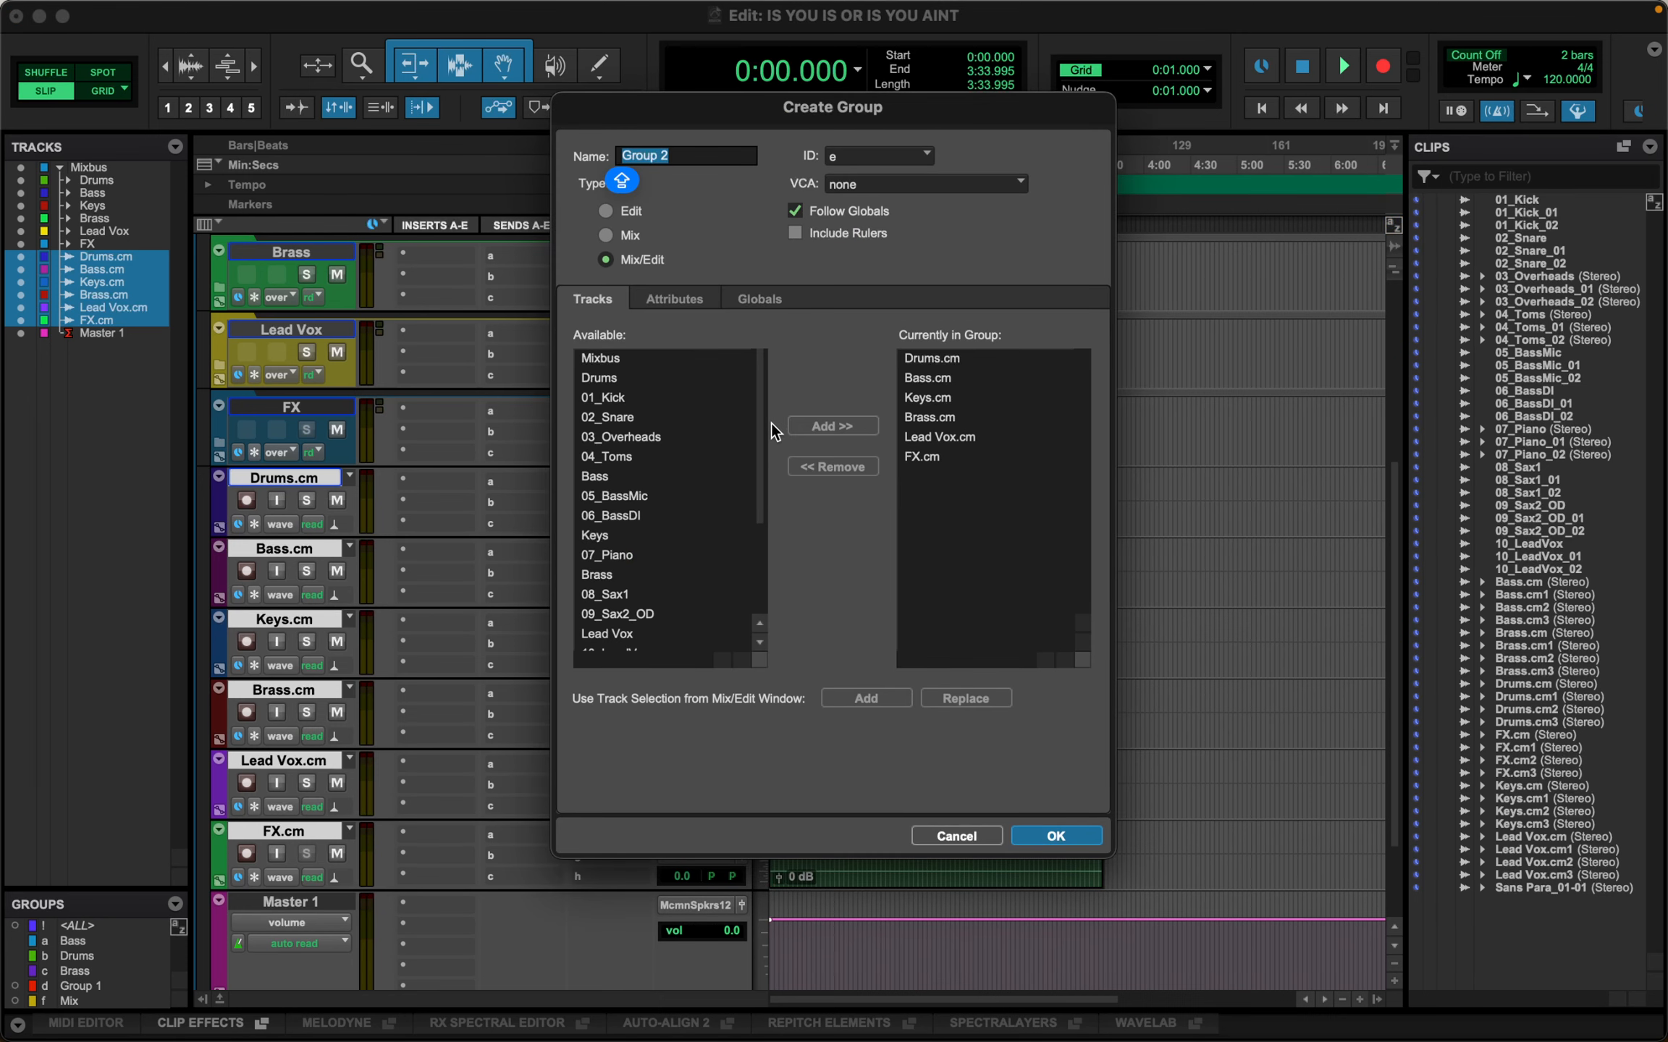
{"action": "type", "text": "STEMS"}
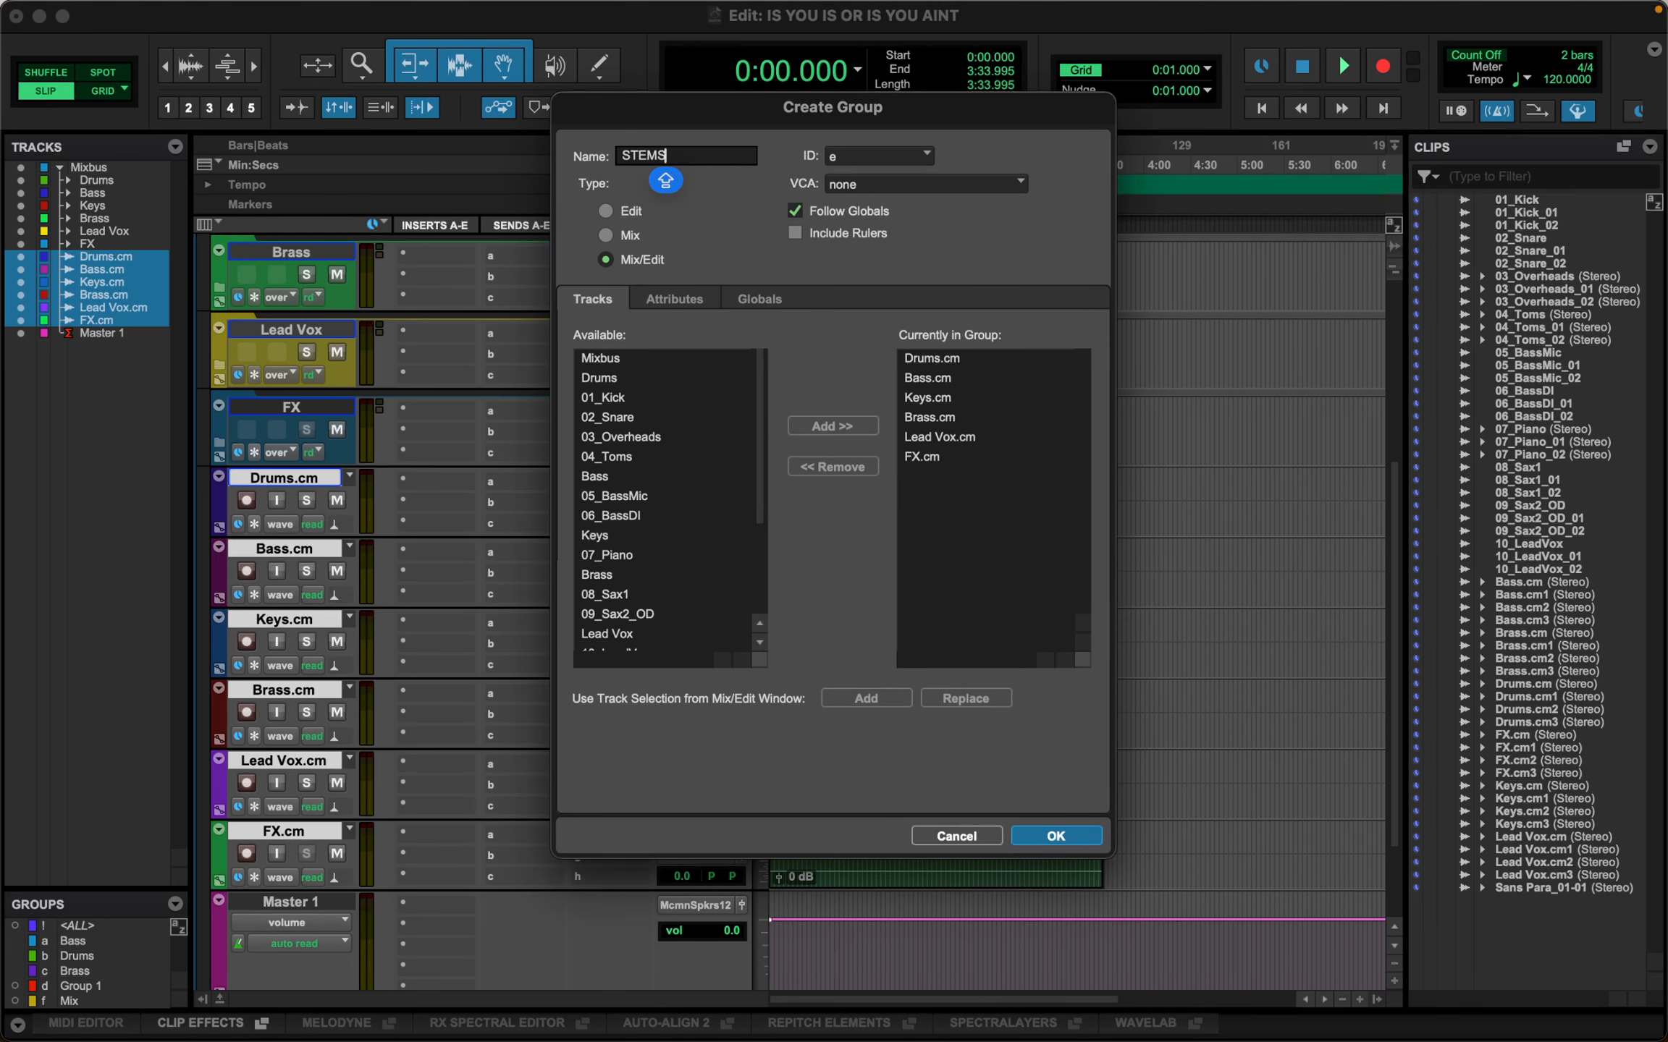
{"action": "key", "text": "BackSpace"}
{"action": "key", "text": "BackSpace"}
{"action": "key", "text": "BackSpace"}
{"action": "key", "text": "BackSpace"}
{"action": "type", "text": "tems"}
{"action": "left_click", "coordinate": [1055, 836]}
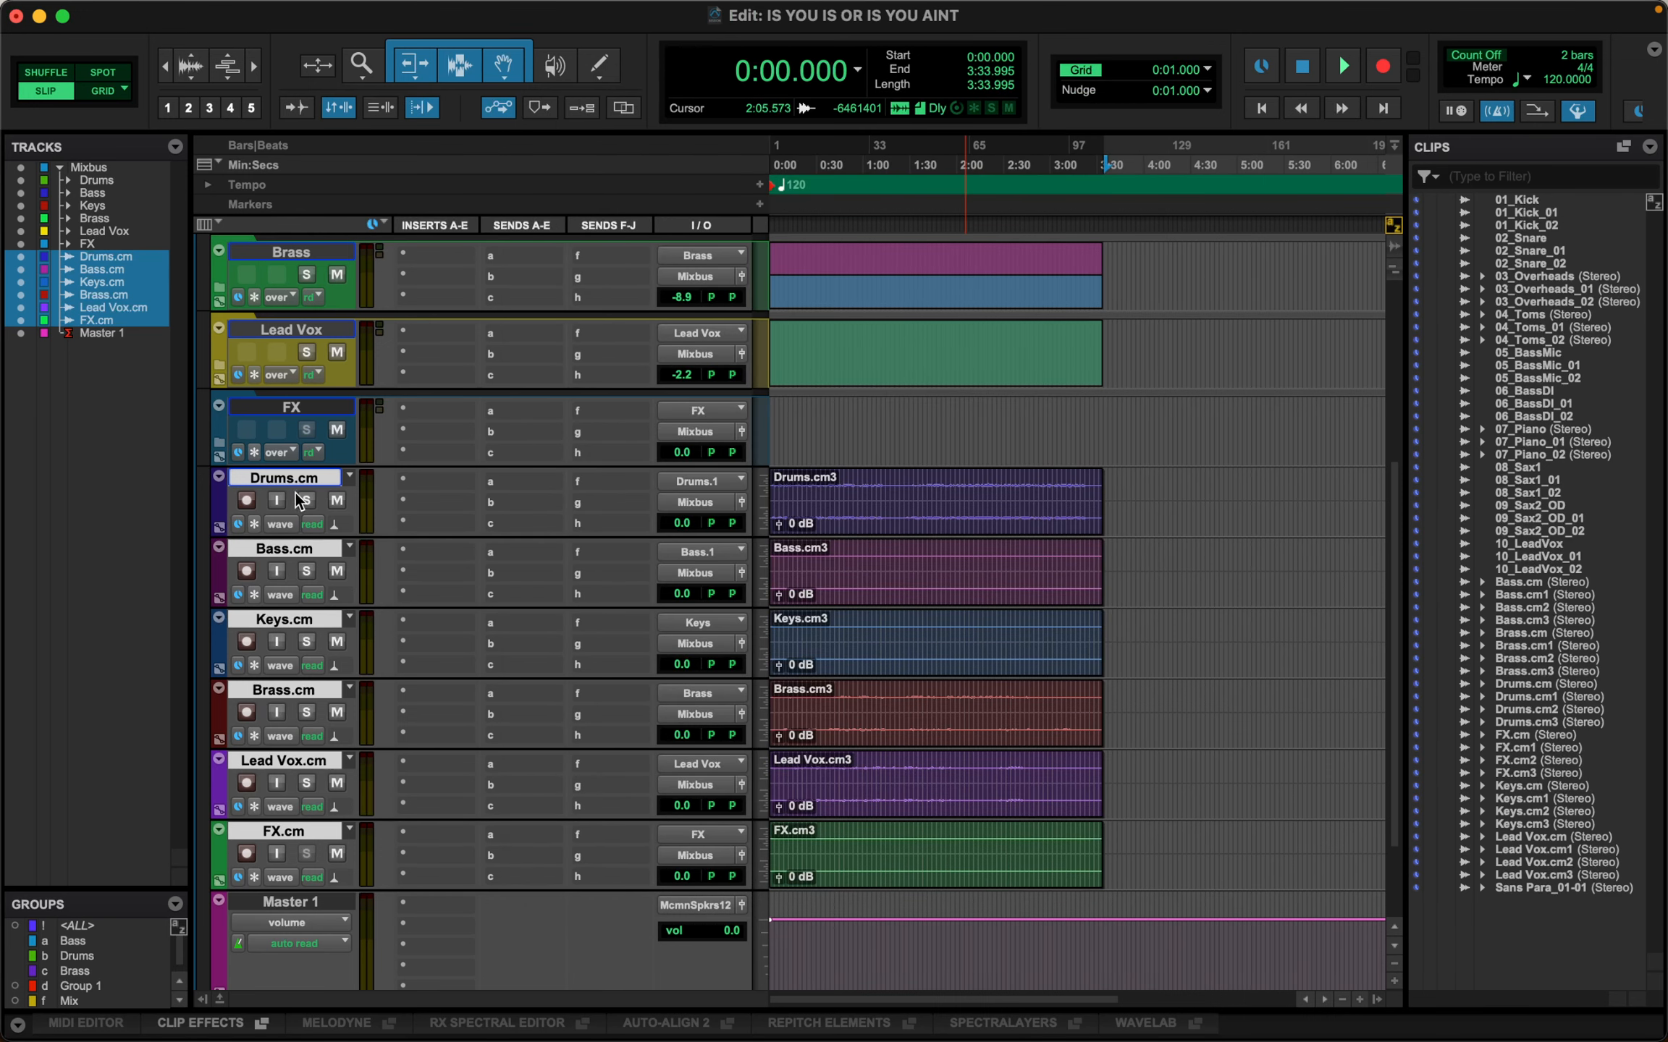
Step: Solo the committed stem tracks and listen to a short passage from about 0:20.8
{"action": "left_click", "coordinate": [306, 500]}
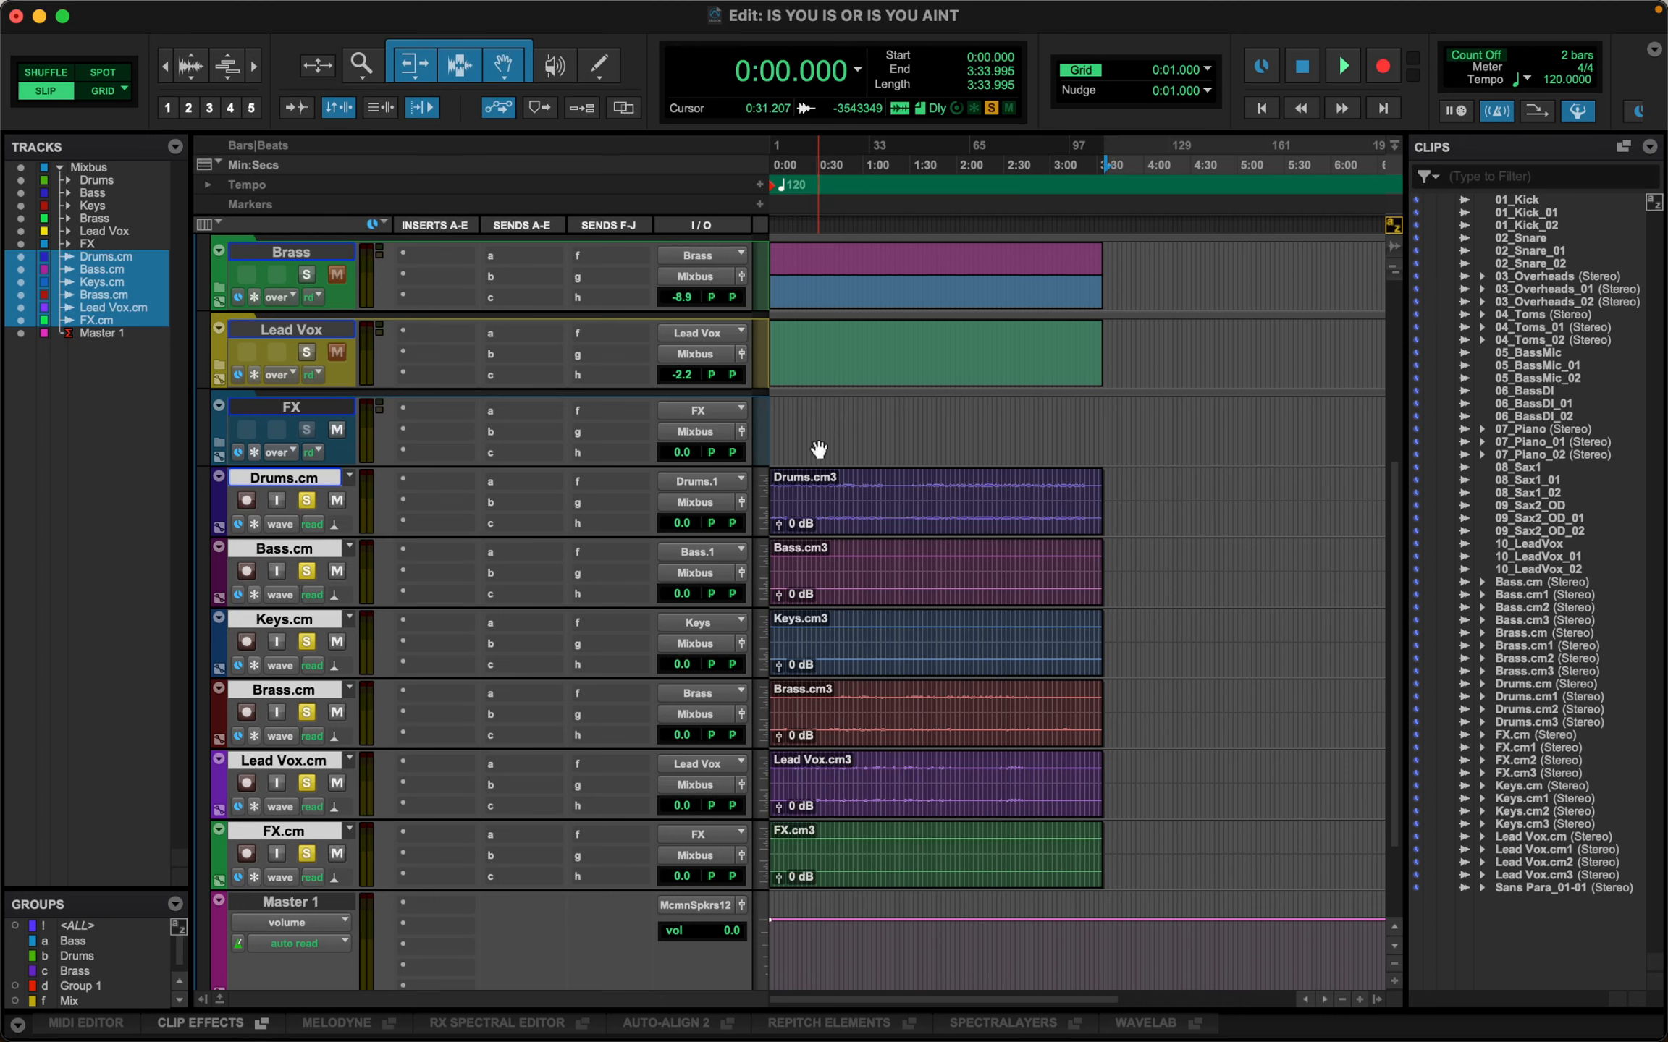
{"action": "left_click", "coordinate": [801, 428]}
{"action": "key", "text": "space"}
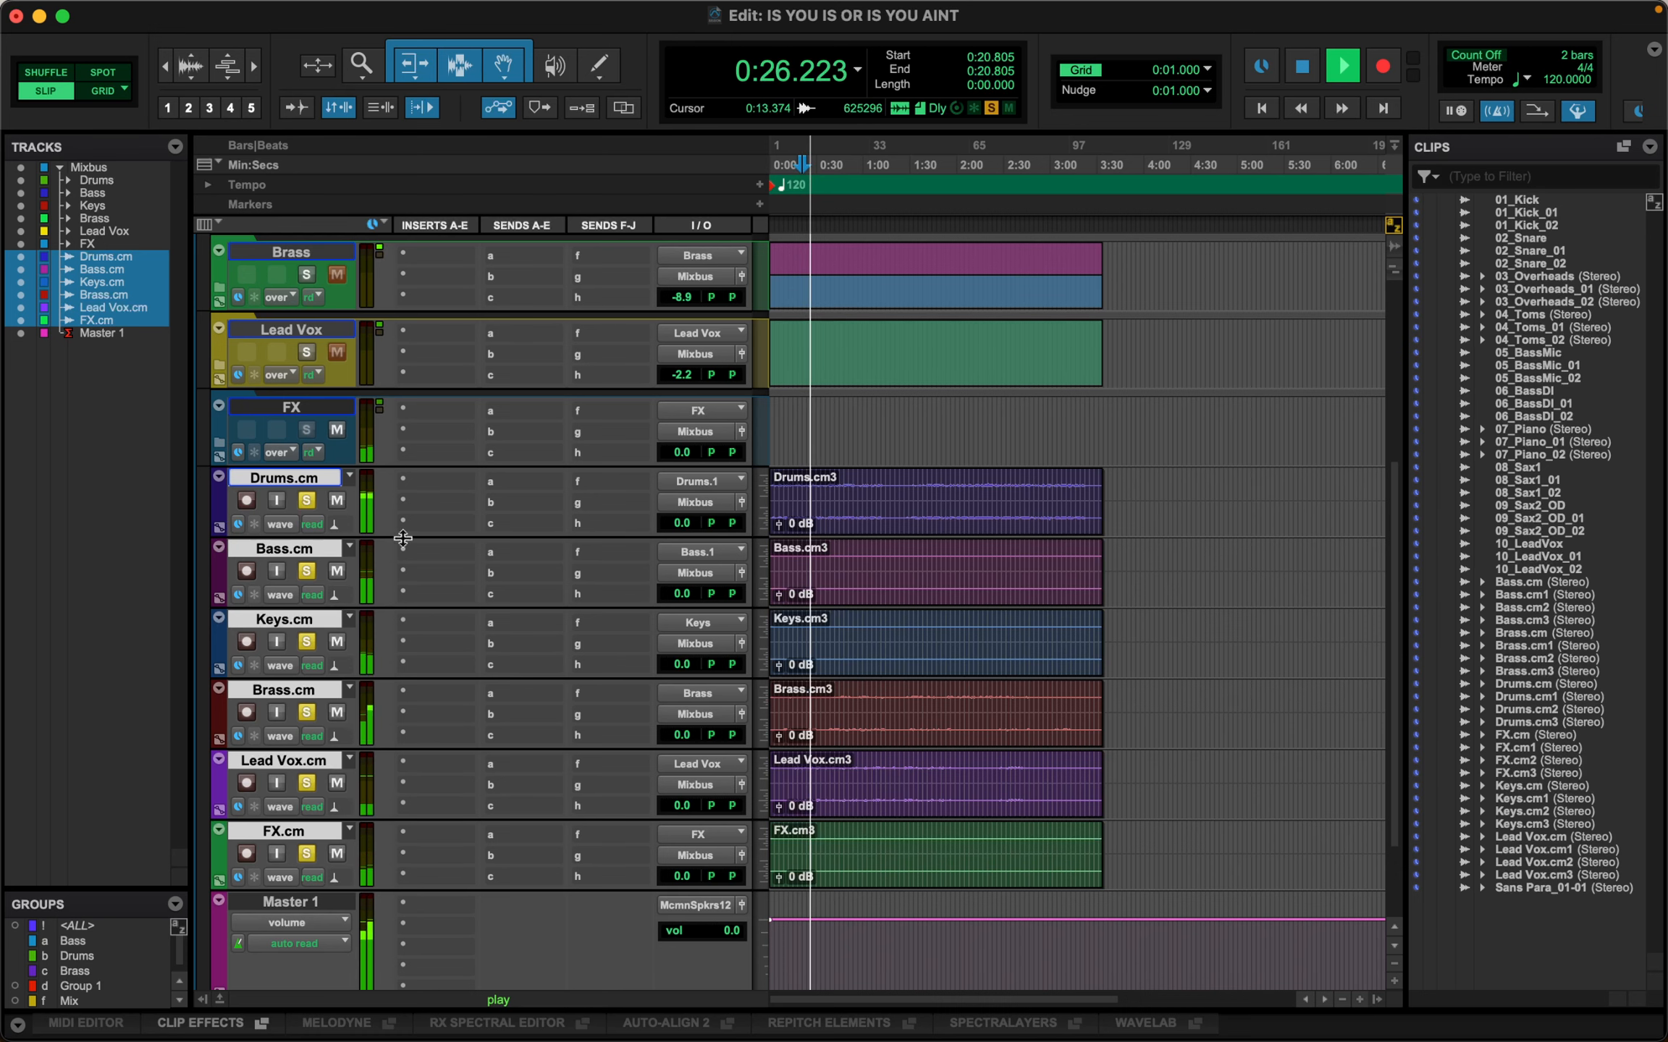
{"action": "key", "text": "space"}
Step: Unsolo and mute the committed stem tracks, and listen to the original folder tracks for comparison
{"action": "left_click", "coordinate": [336, 500]}
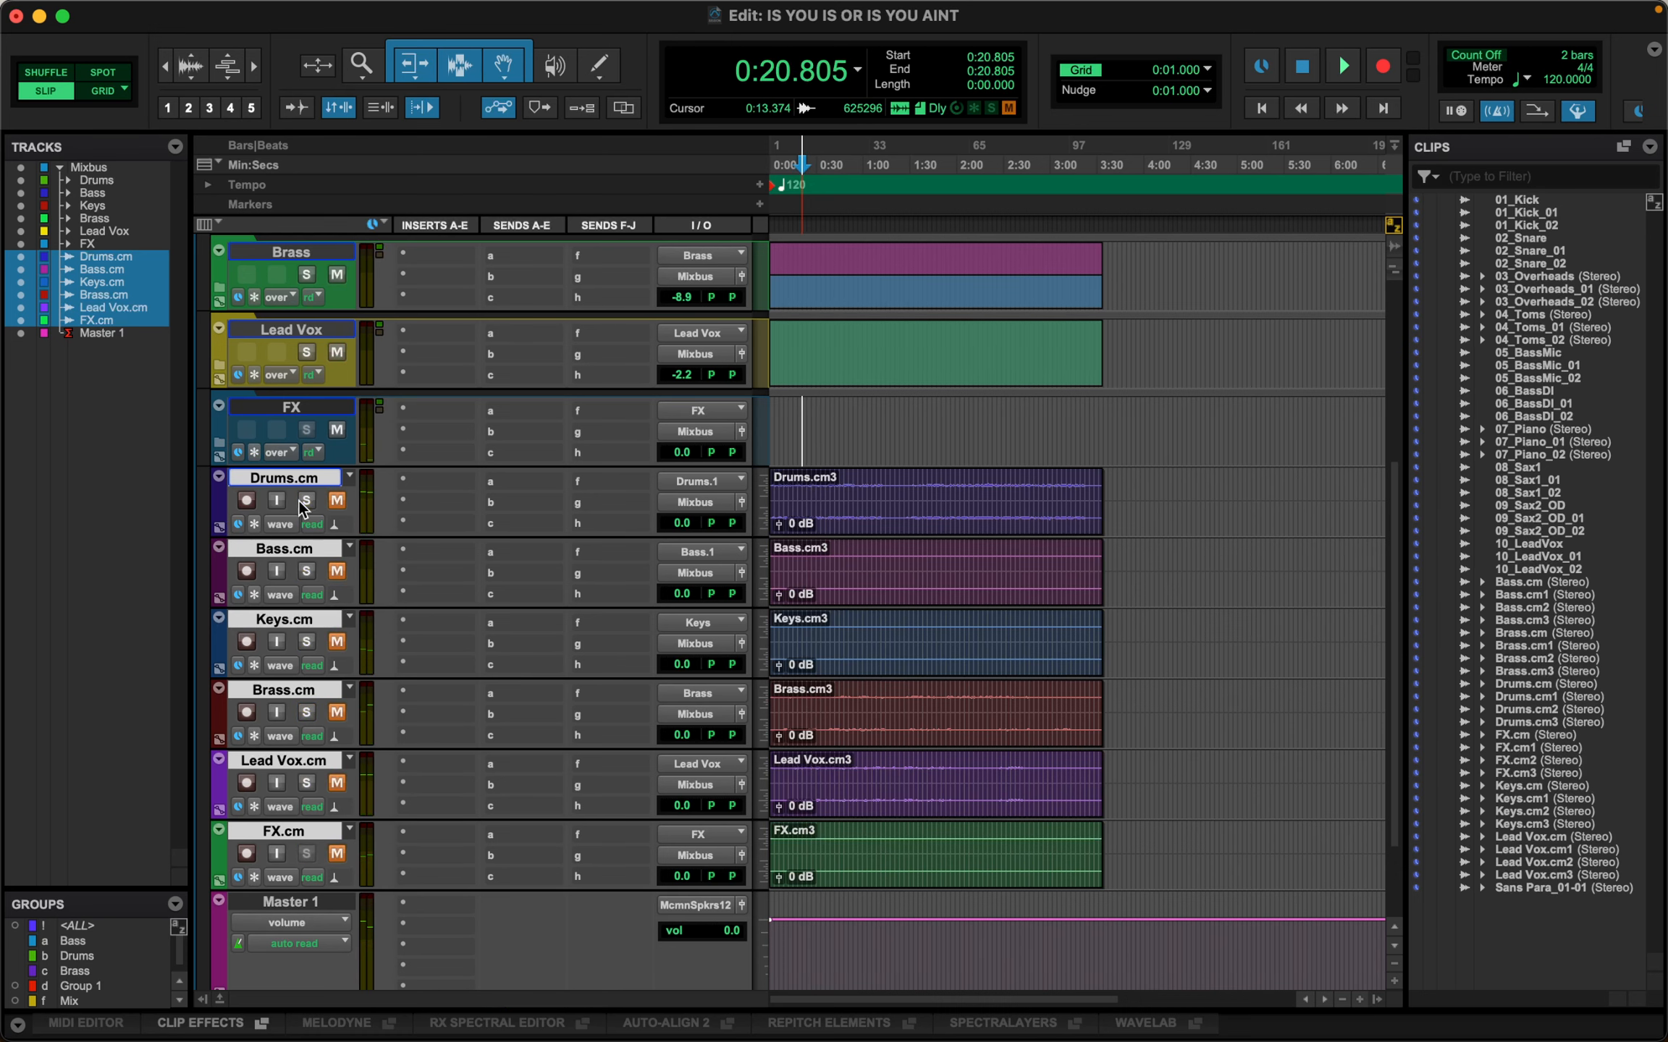
{"action": "scroll", "coordinate": [303, 531], "scroll_direction": "up", "scroll_amount": 5}
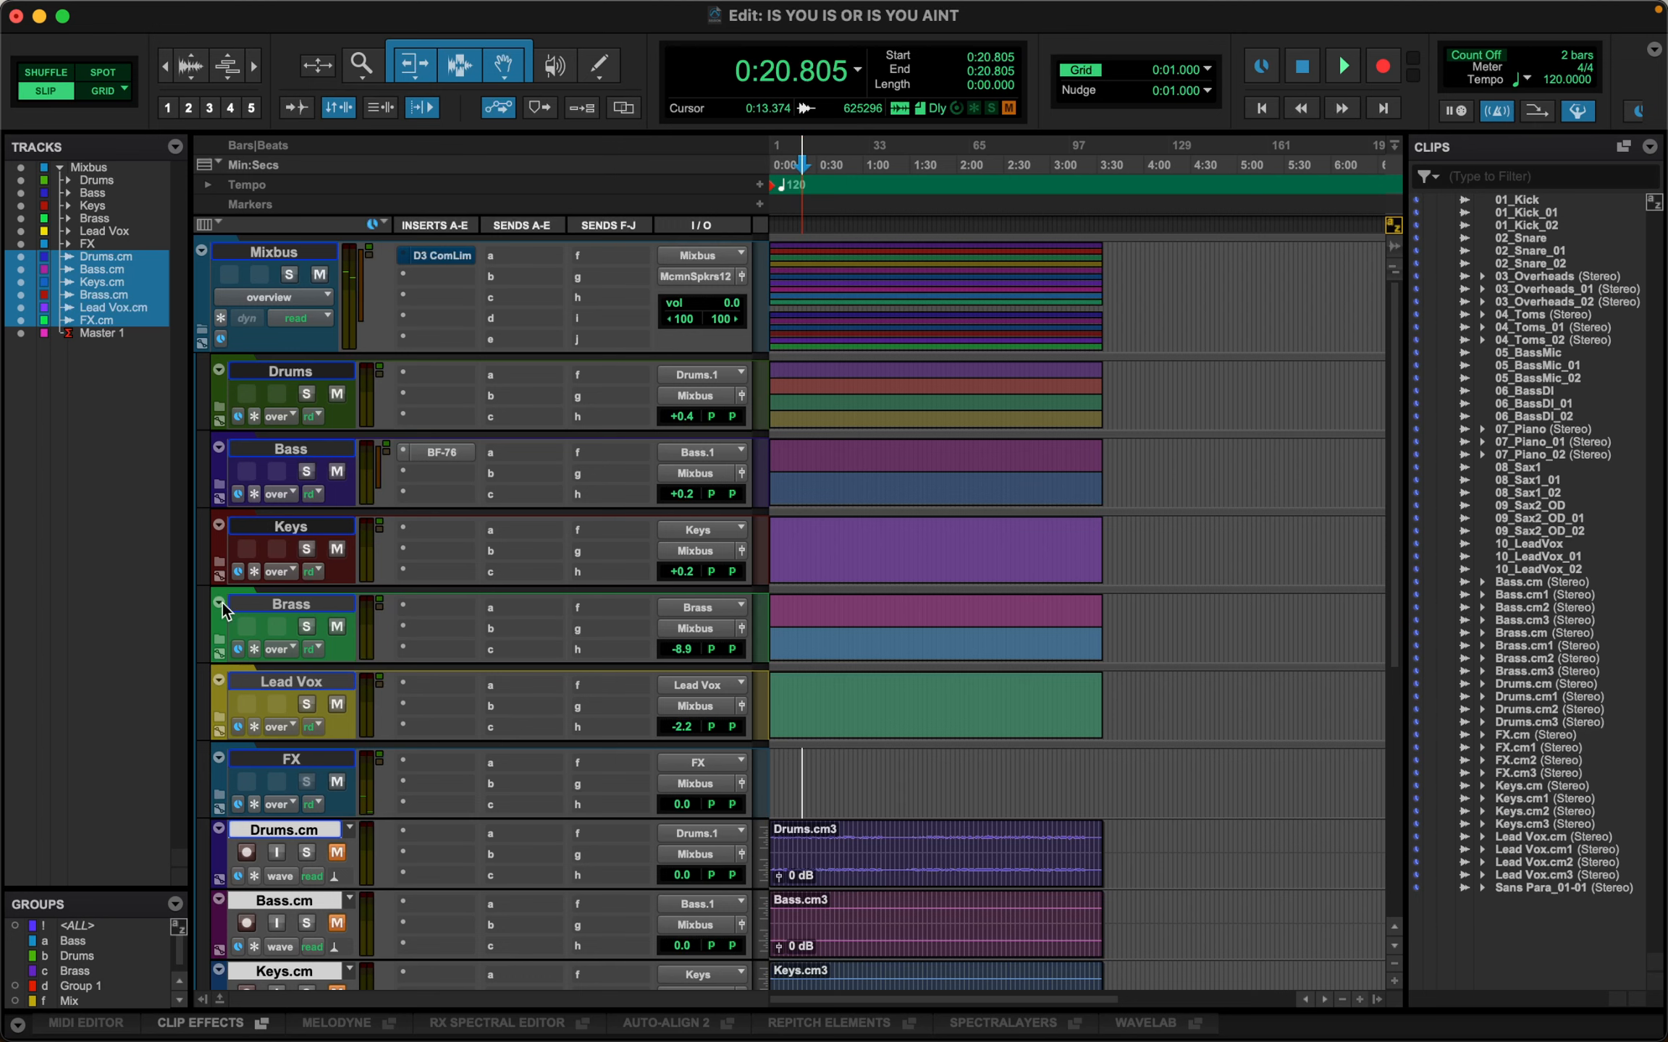
{"action": "key", "text": "space"}
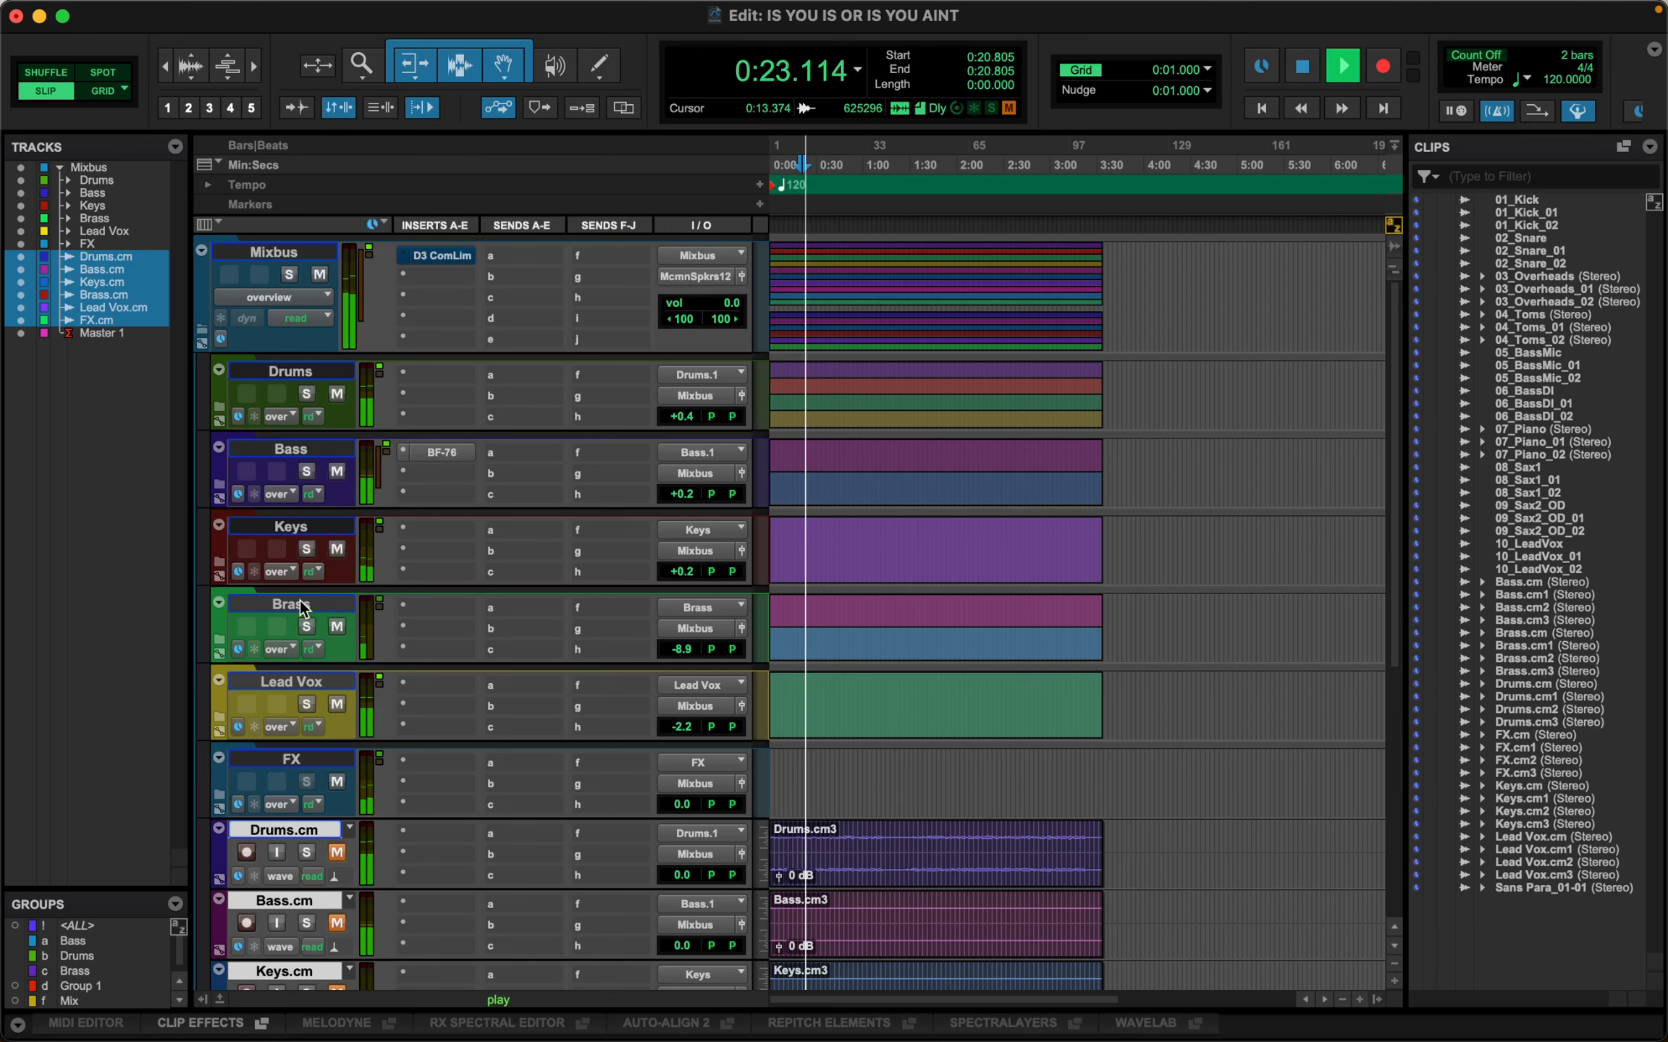
{"action": "key", "text": "space"}
Step: Solo and unmute the committed stem tracks, listen to them again from about 0:24, and clear their solo
{"action": "left_click", "coordinate": [306, 853]}
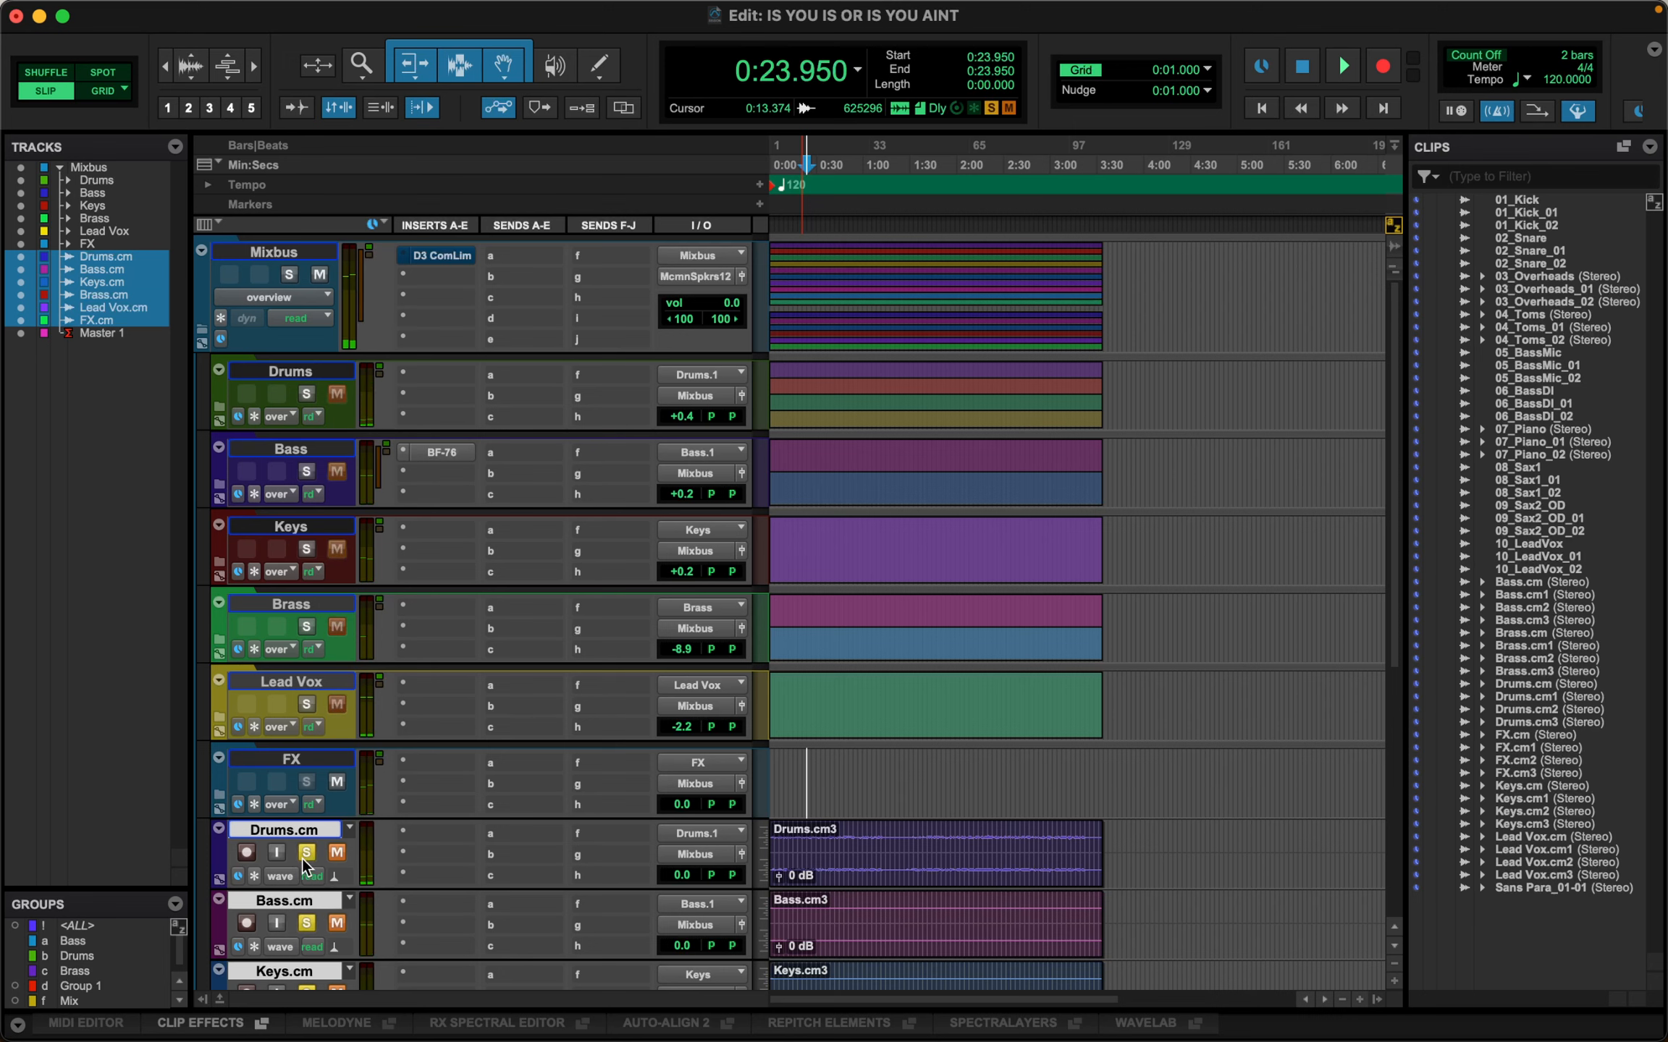
{"action": "left_click", "coordinate": [336, 854]}
{"action": "scroll", "coordinate": [822, 691], "scroll_direction": "down", "scroll_amount": 5}
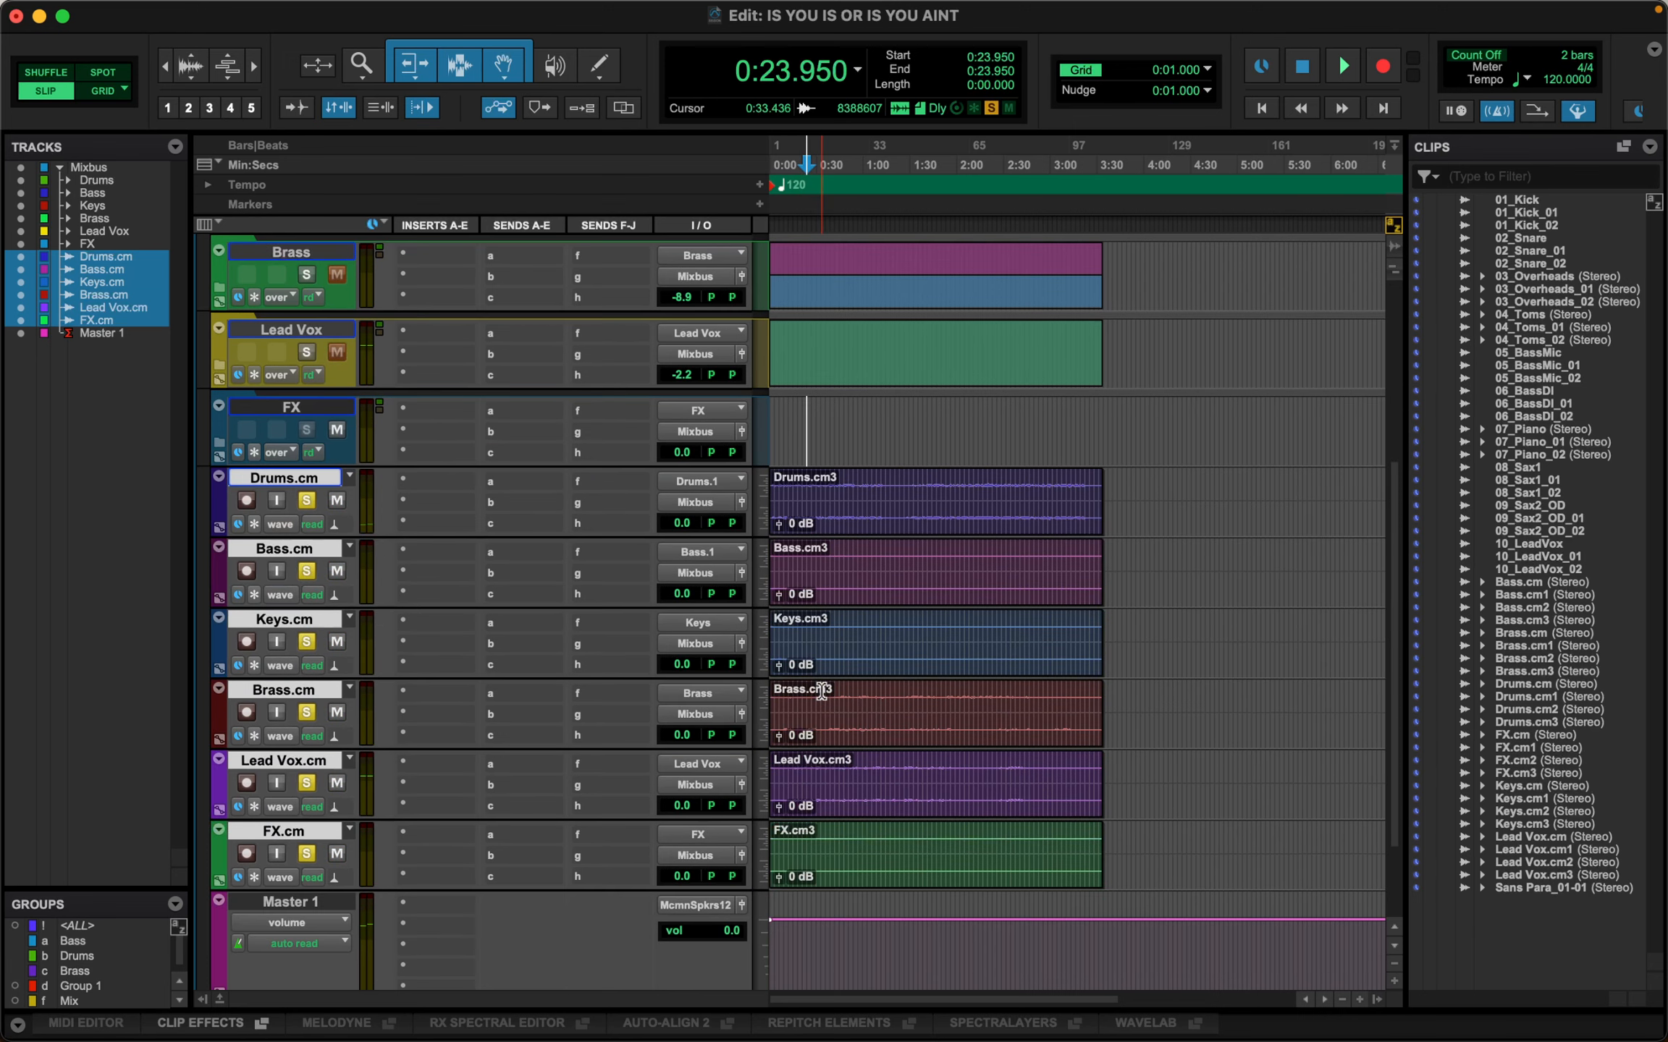
{"action": "key", "text": "space"}
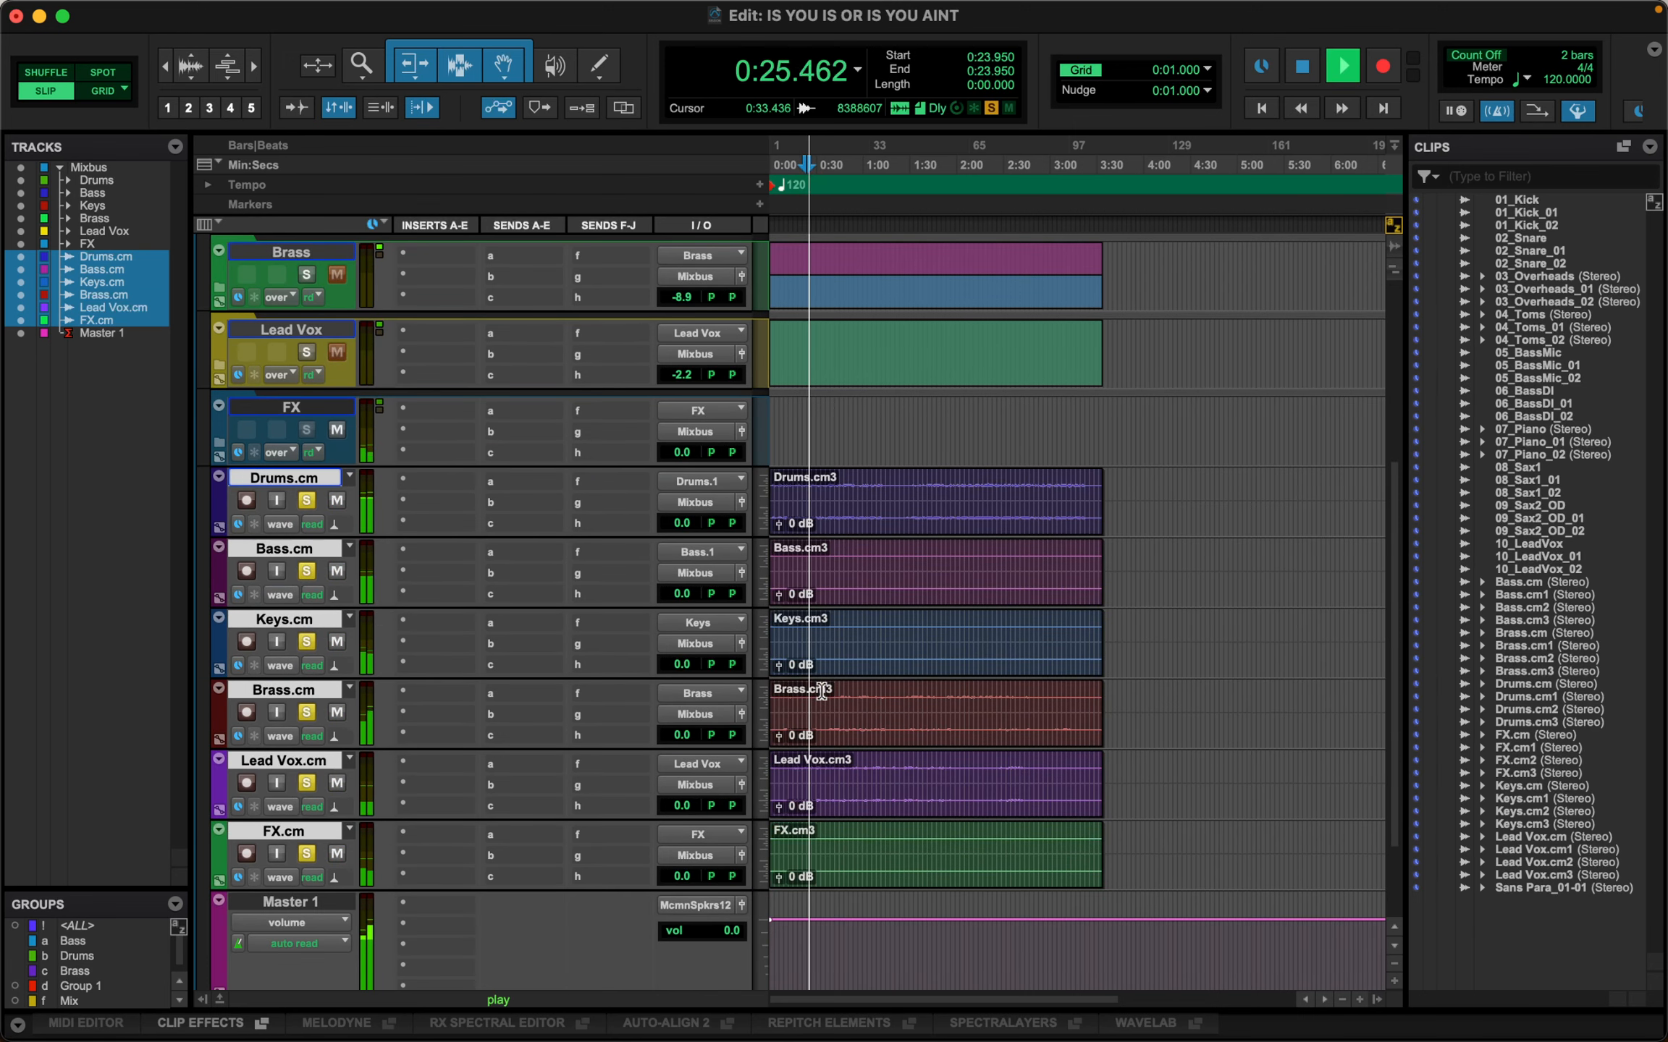
{"action": "key", "text": "space"}
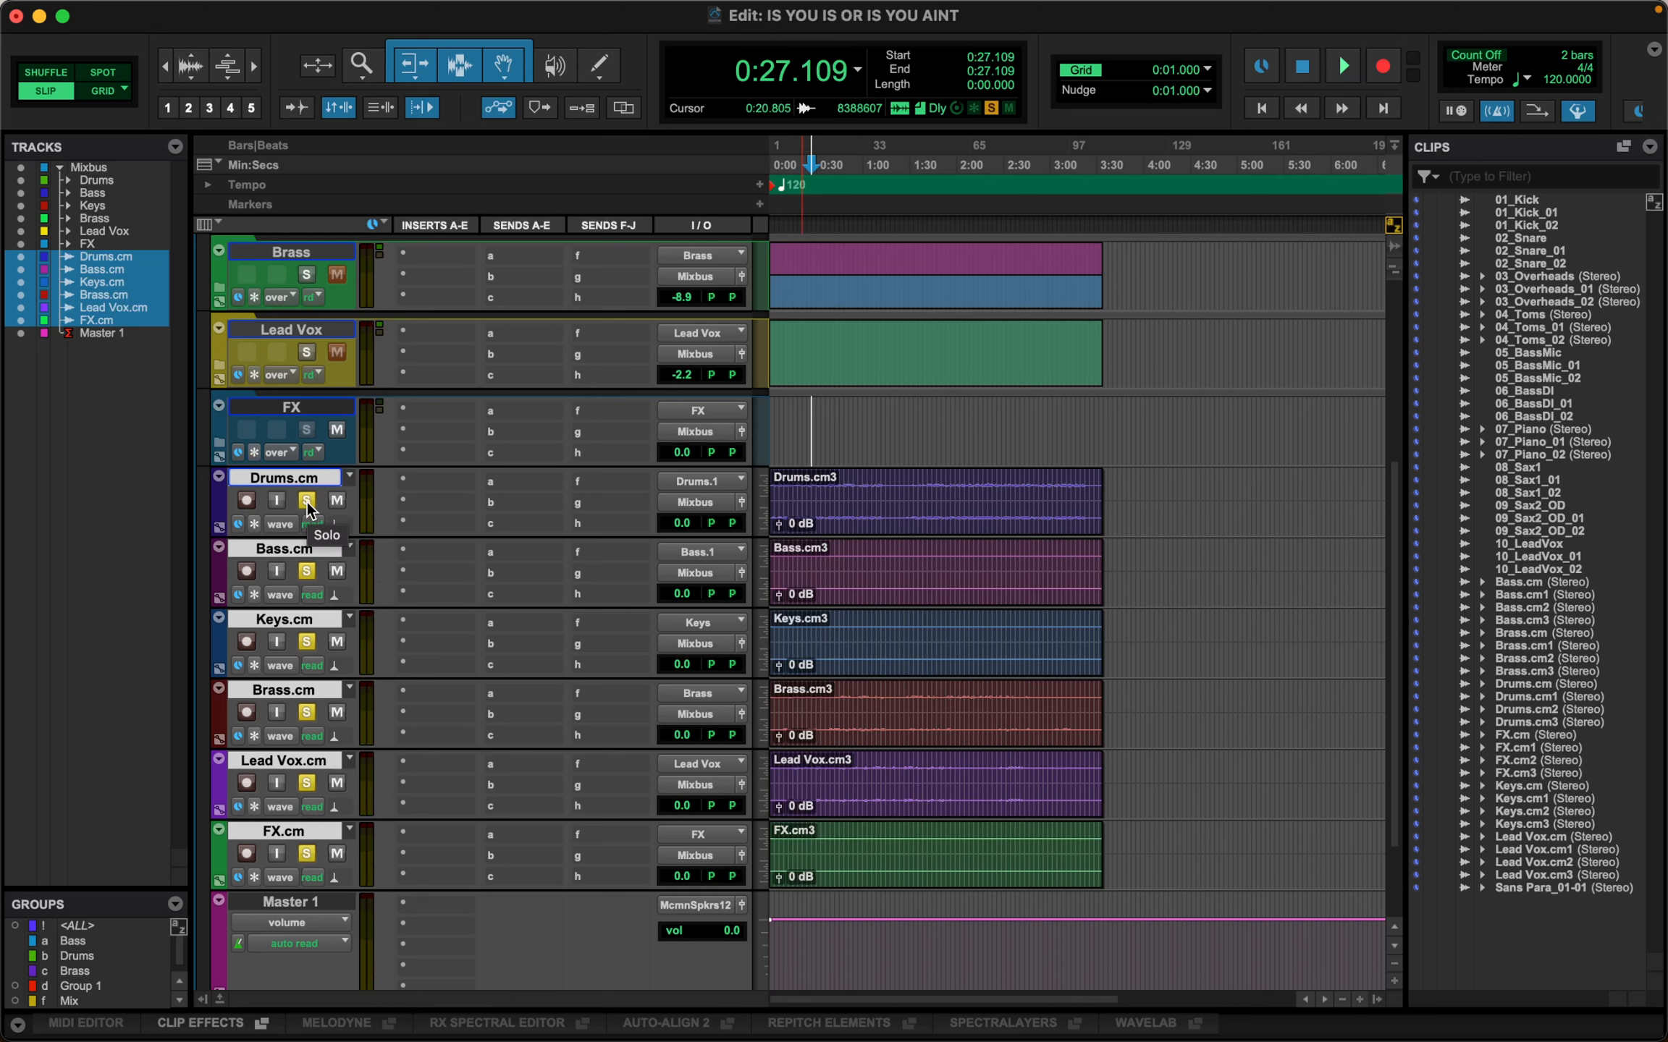
{"action": "left_click", "coordinate": [307, 502]}
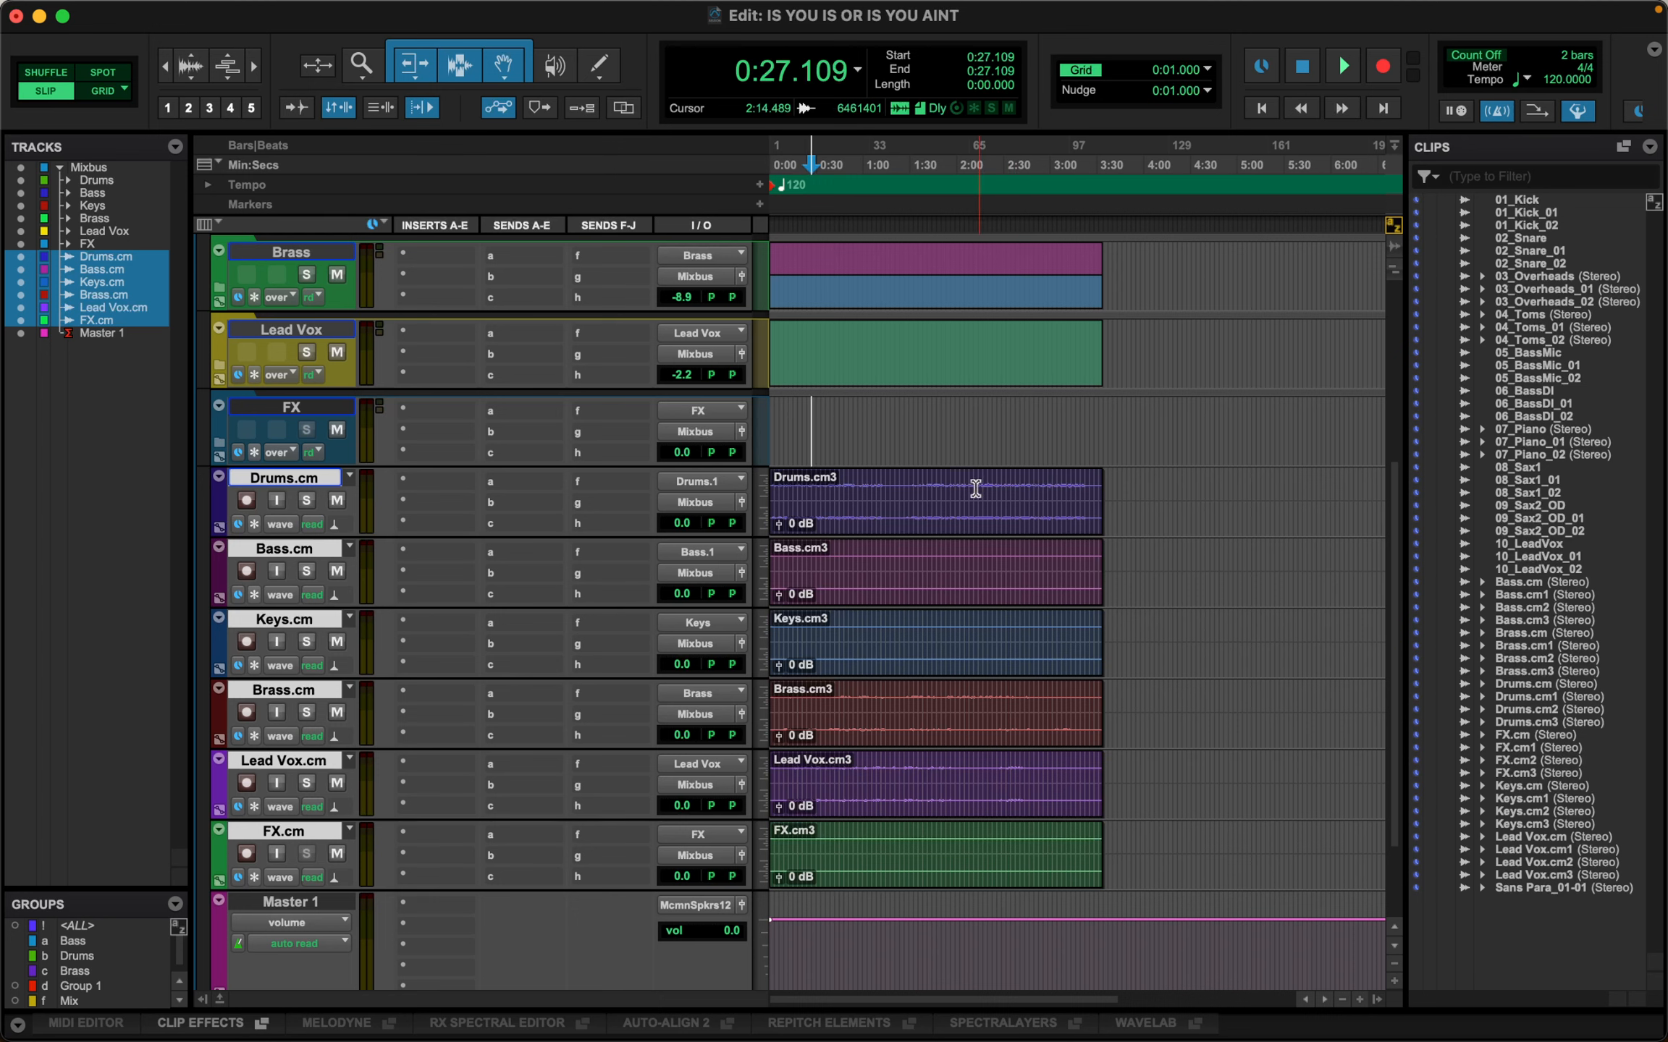
Step: Select the full-length committed clips on all six stem tracks
{"action": "left_click", "coordinate": [875, 522]}
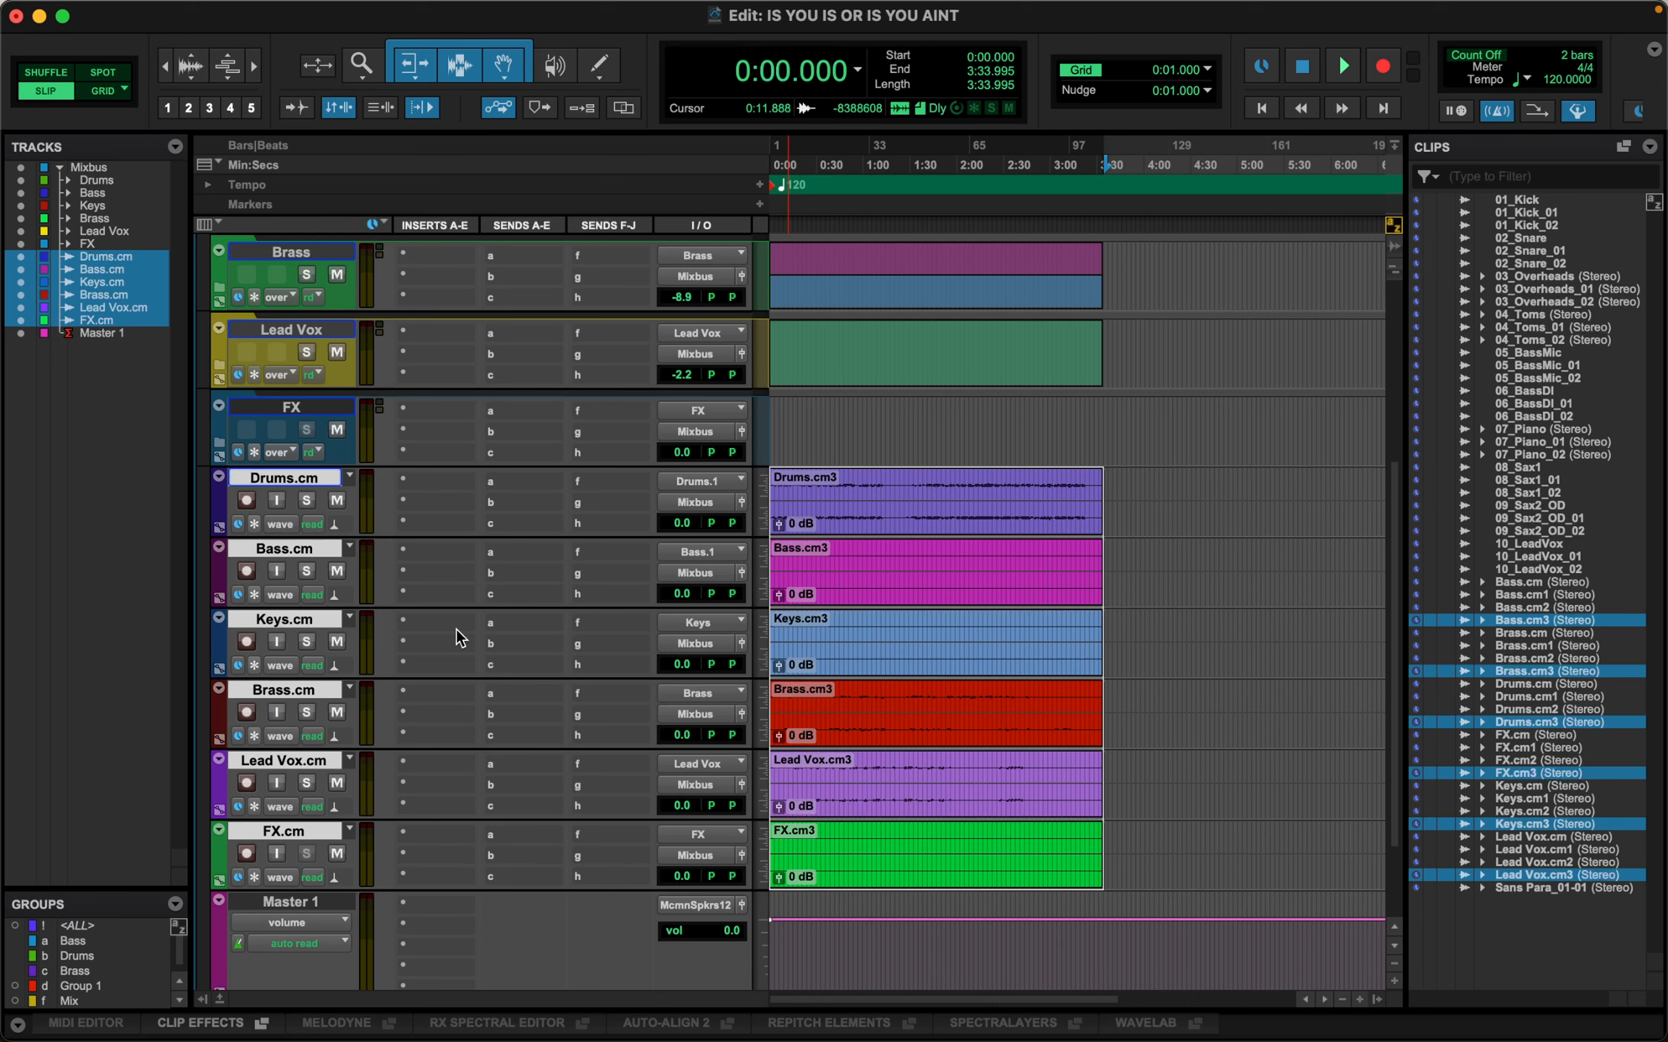
{"action": "key", "text": "super+shift+k"}
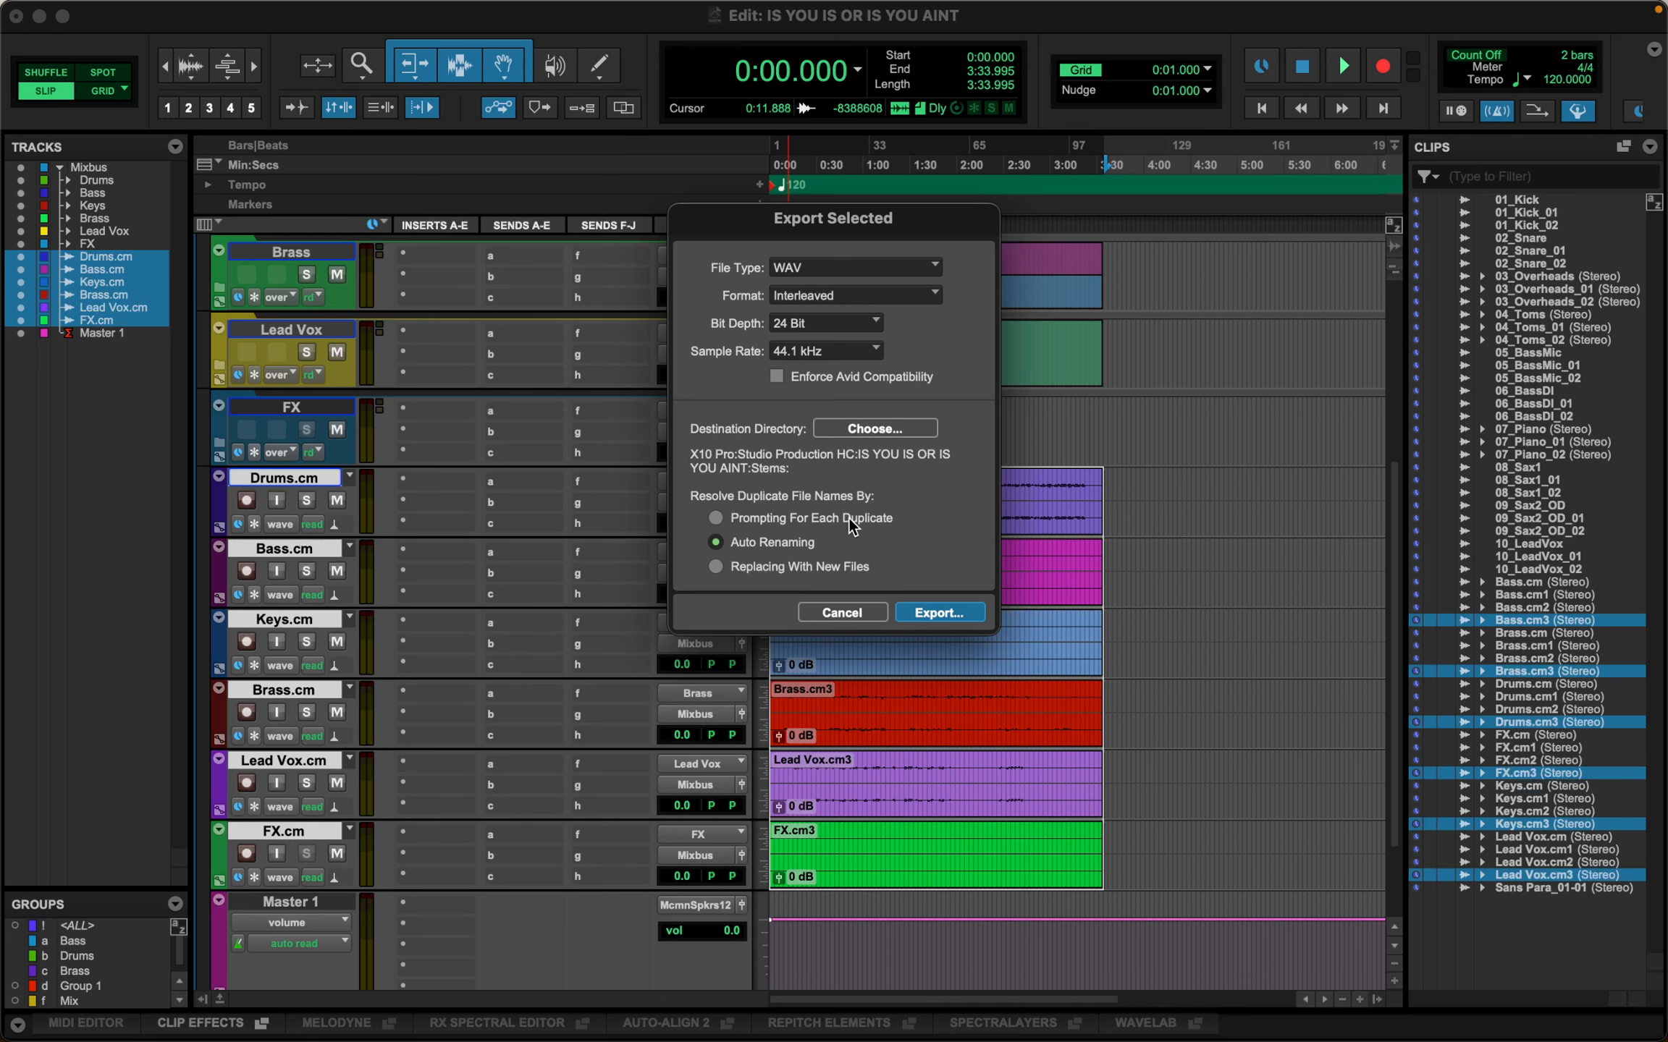
{"action": "left_click", "coordinate": [825, 614]}
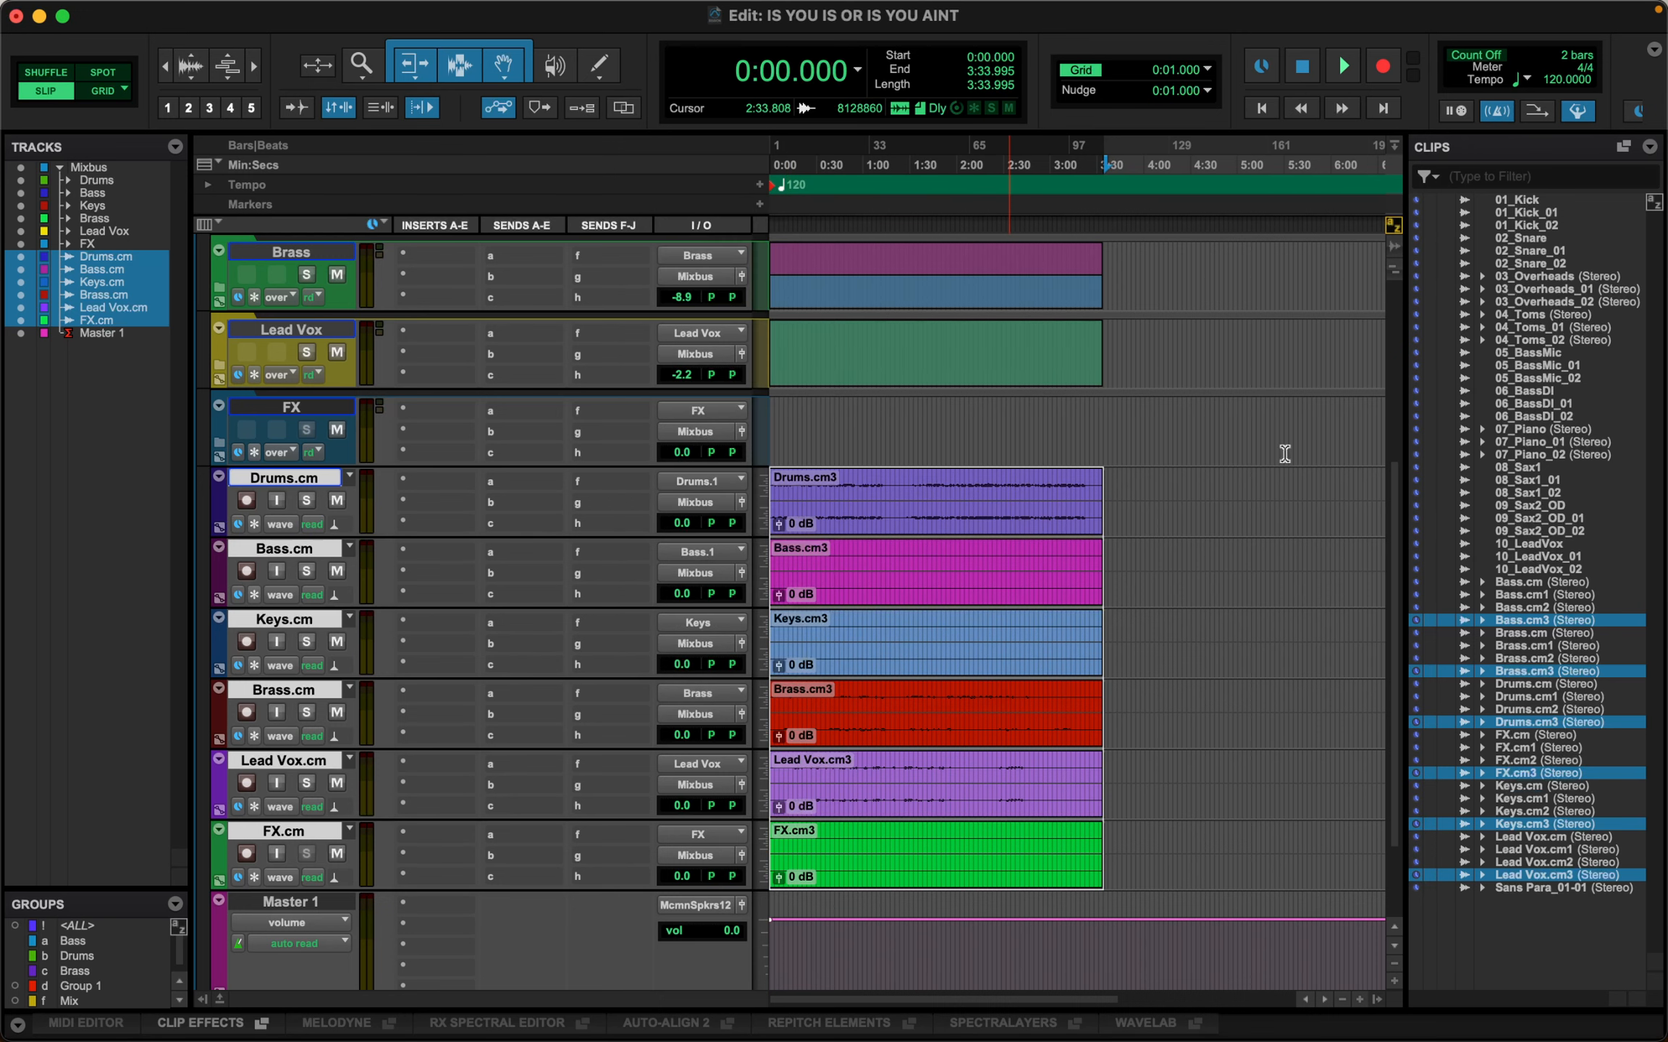
{"action": "left_click", "coordinate": [1651, 148]}
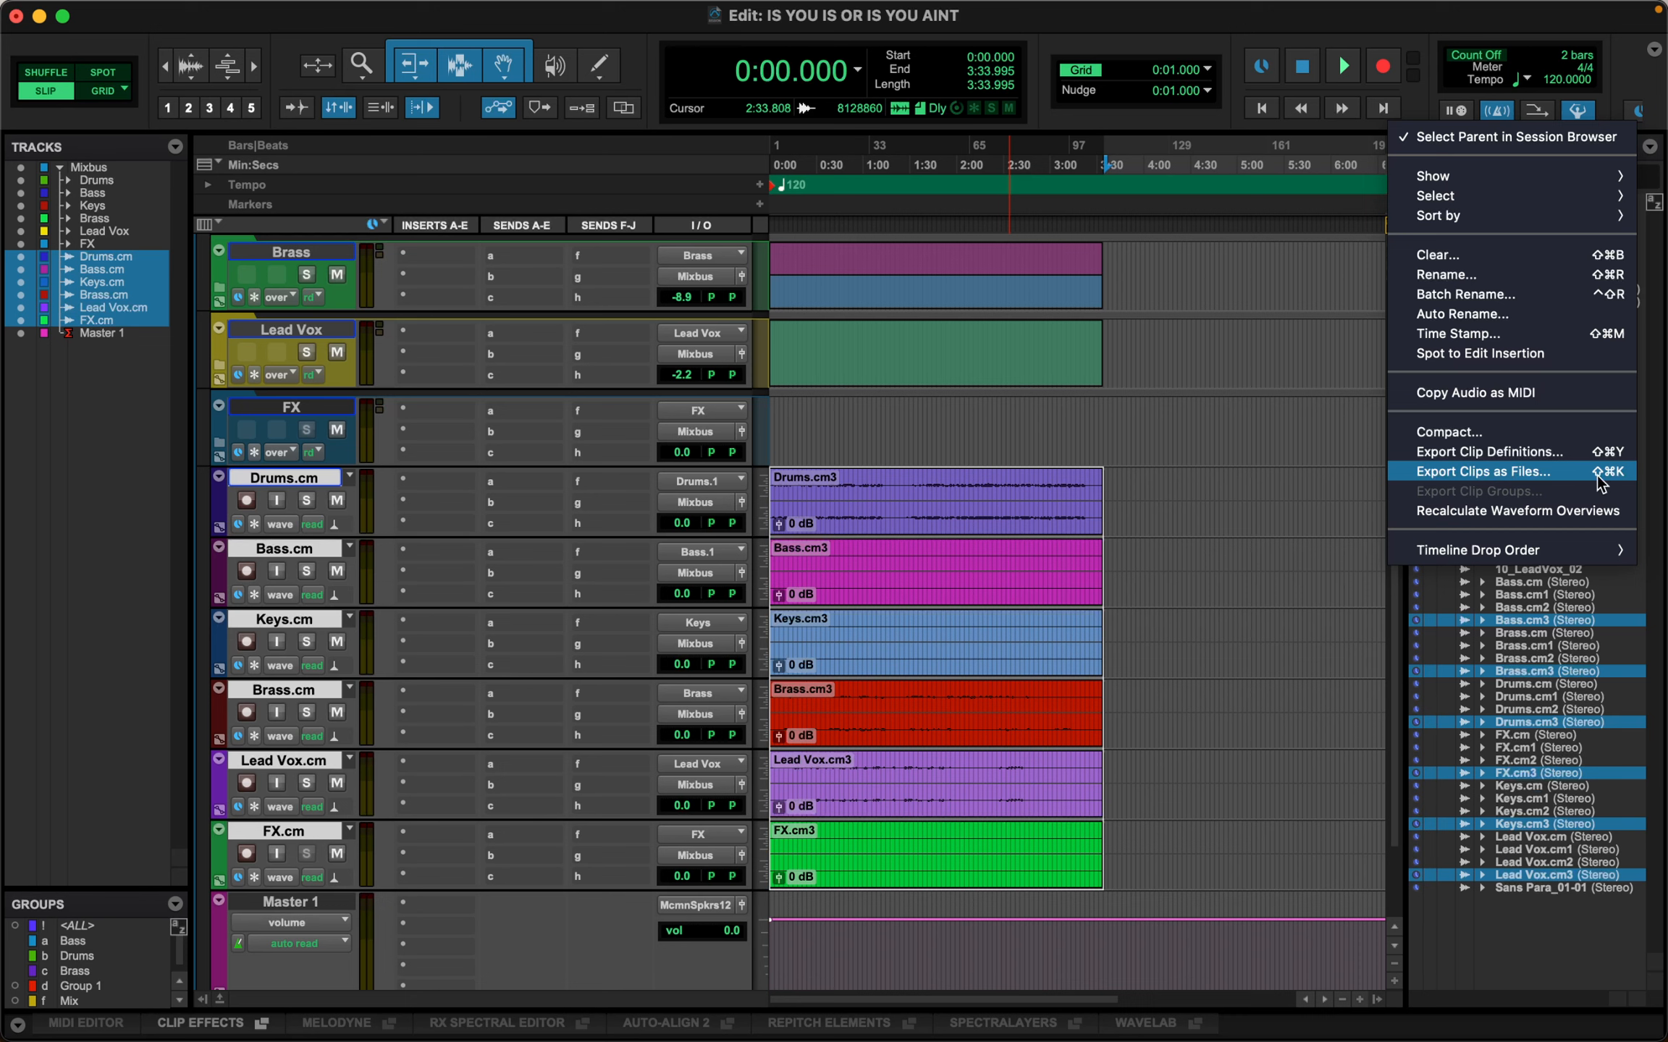
{"action": "left_click", "coordinate": [1210, 503]}
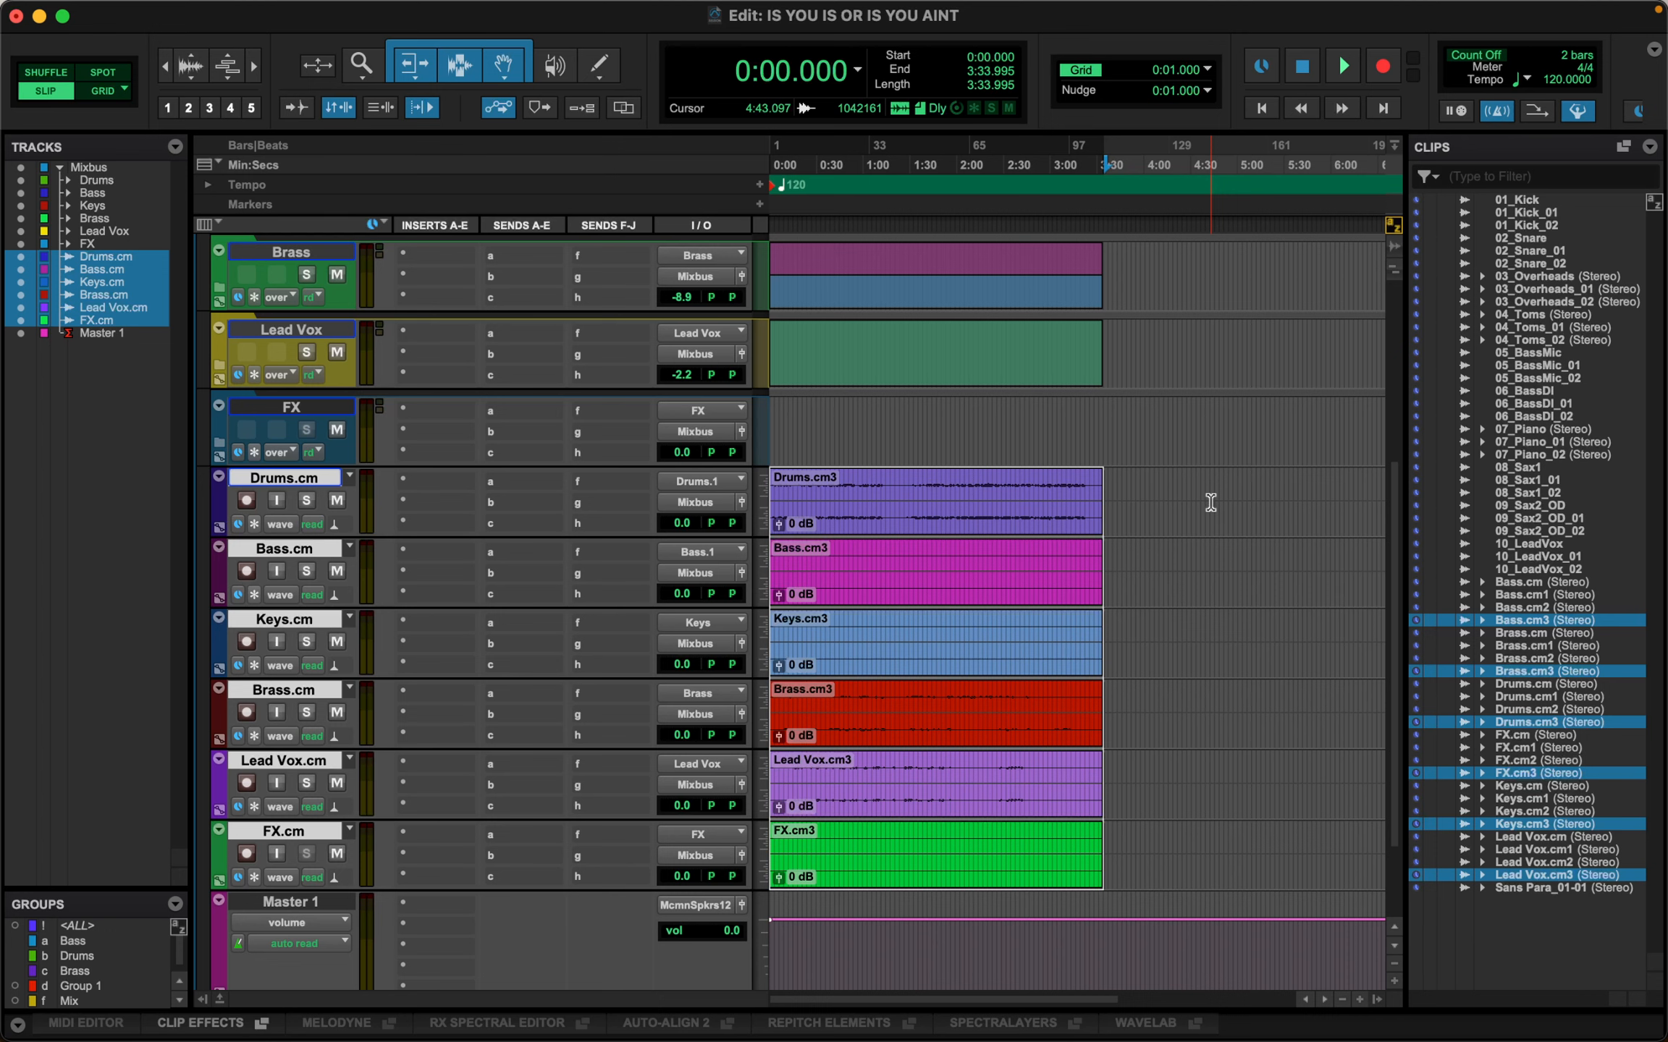
Step: Export the selected clips as interleaved 24-bit, 44.1 kHz WAV files into the session's Stems folder, auto-renaming duplicates
{"action": "key", "text": "shift+super+k"}
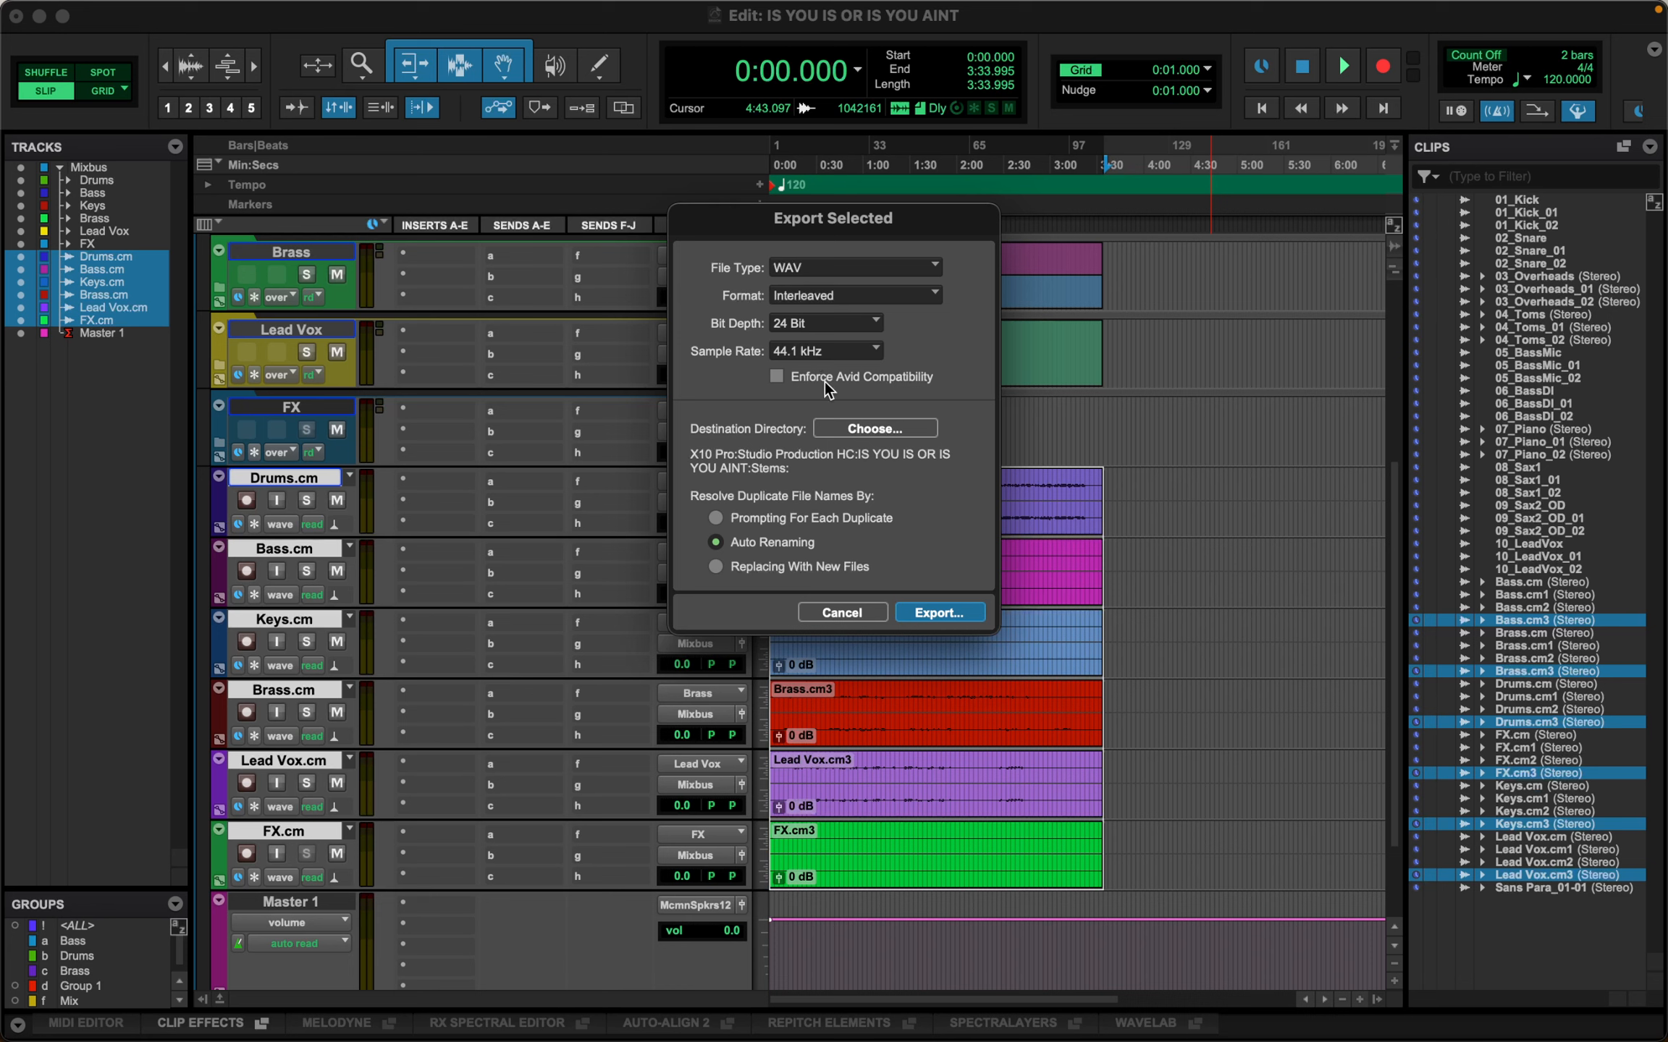
{"action": "left_click", "coordinate": [858, 430]}
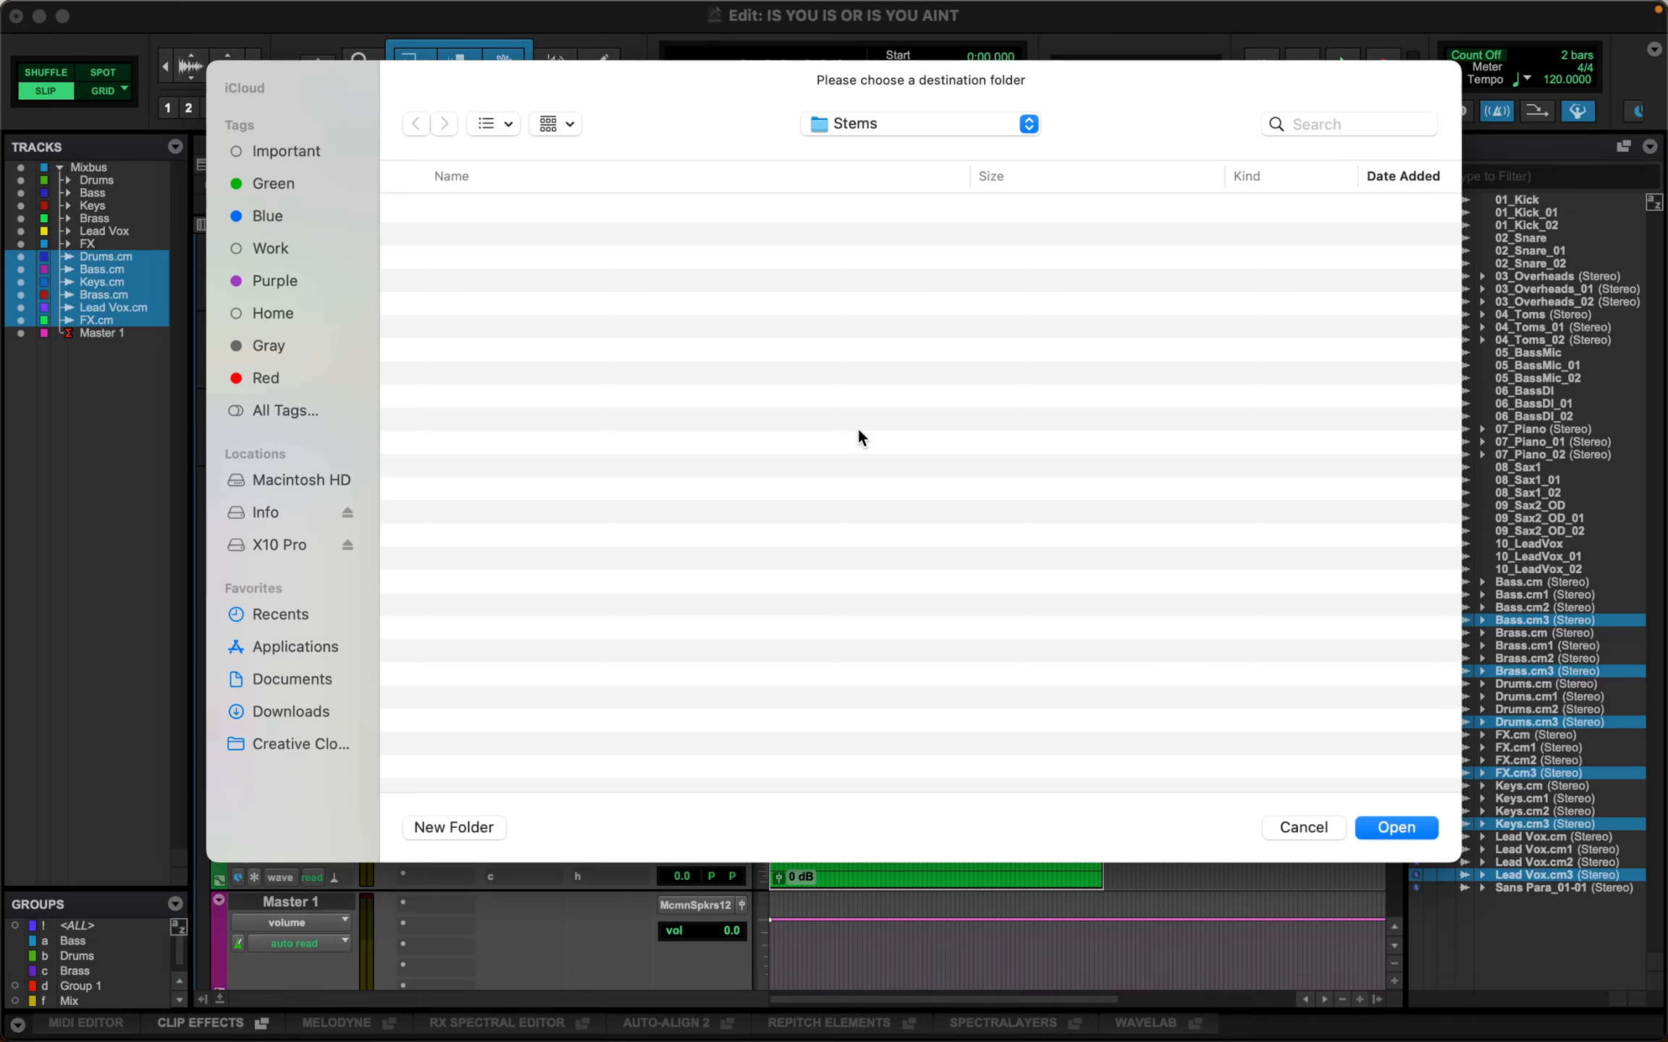
{"action": "left_click", "coordinate": [877, 125]}
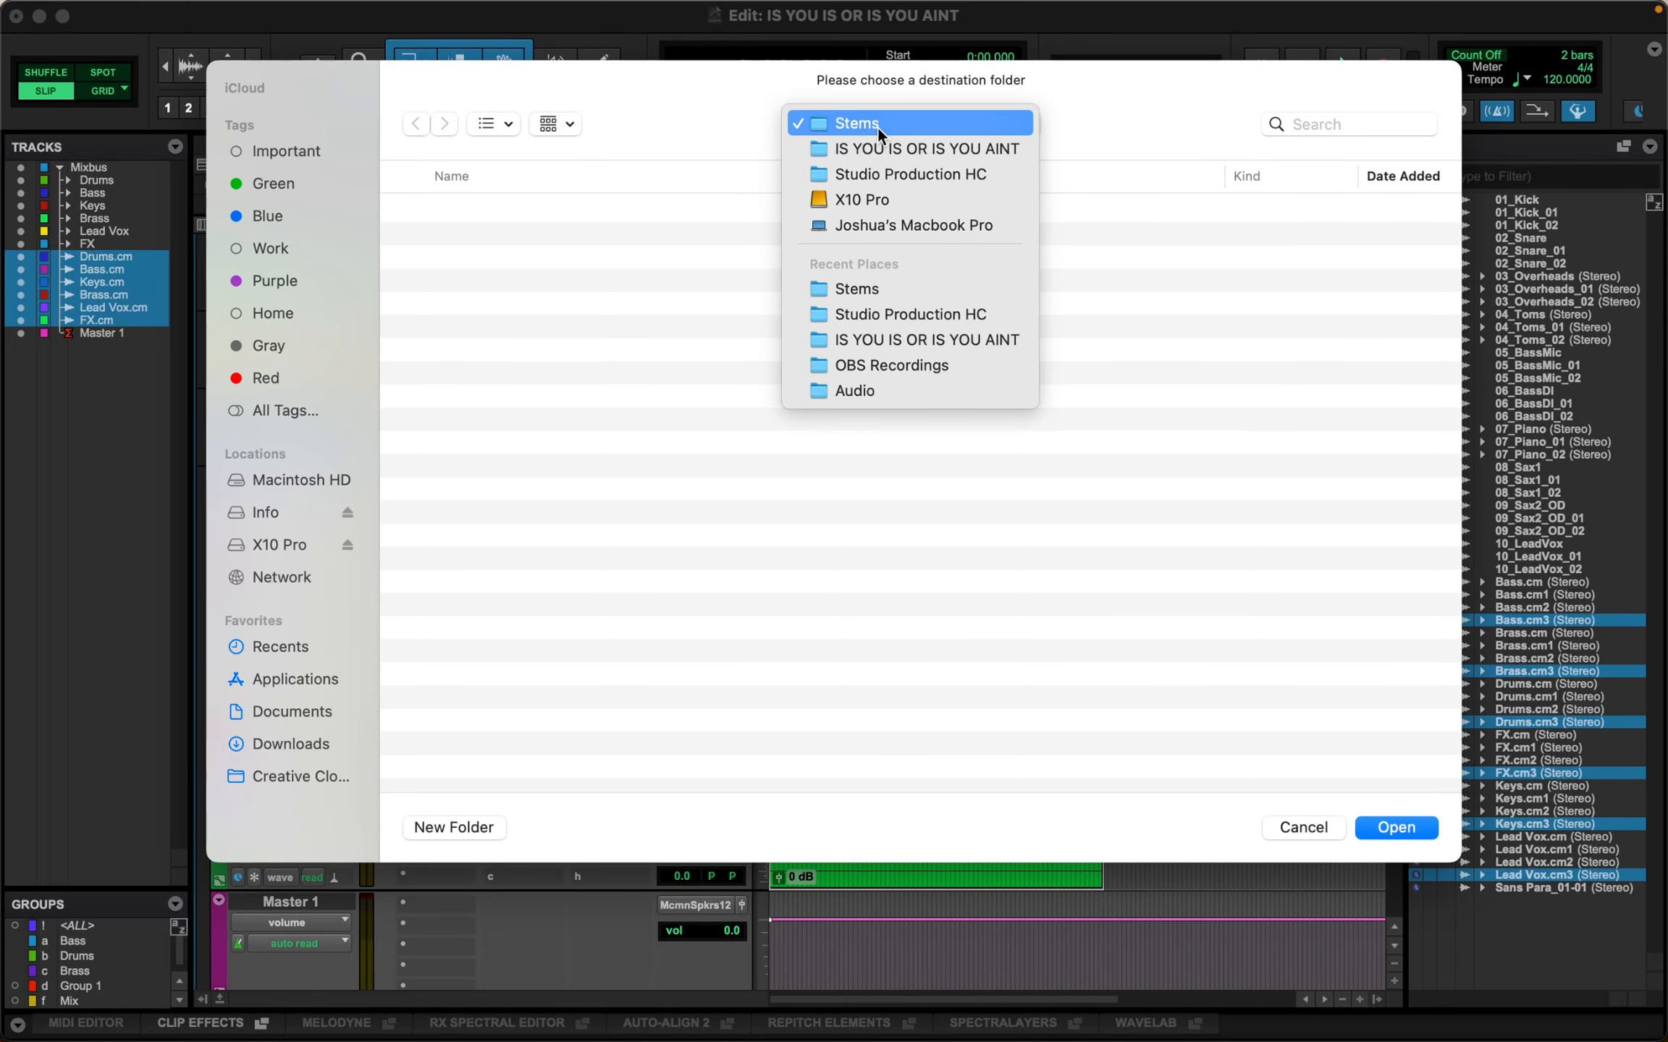
{"action": "left_click", "coordinate": [869, 149]}
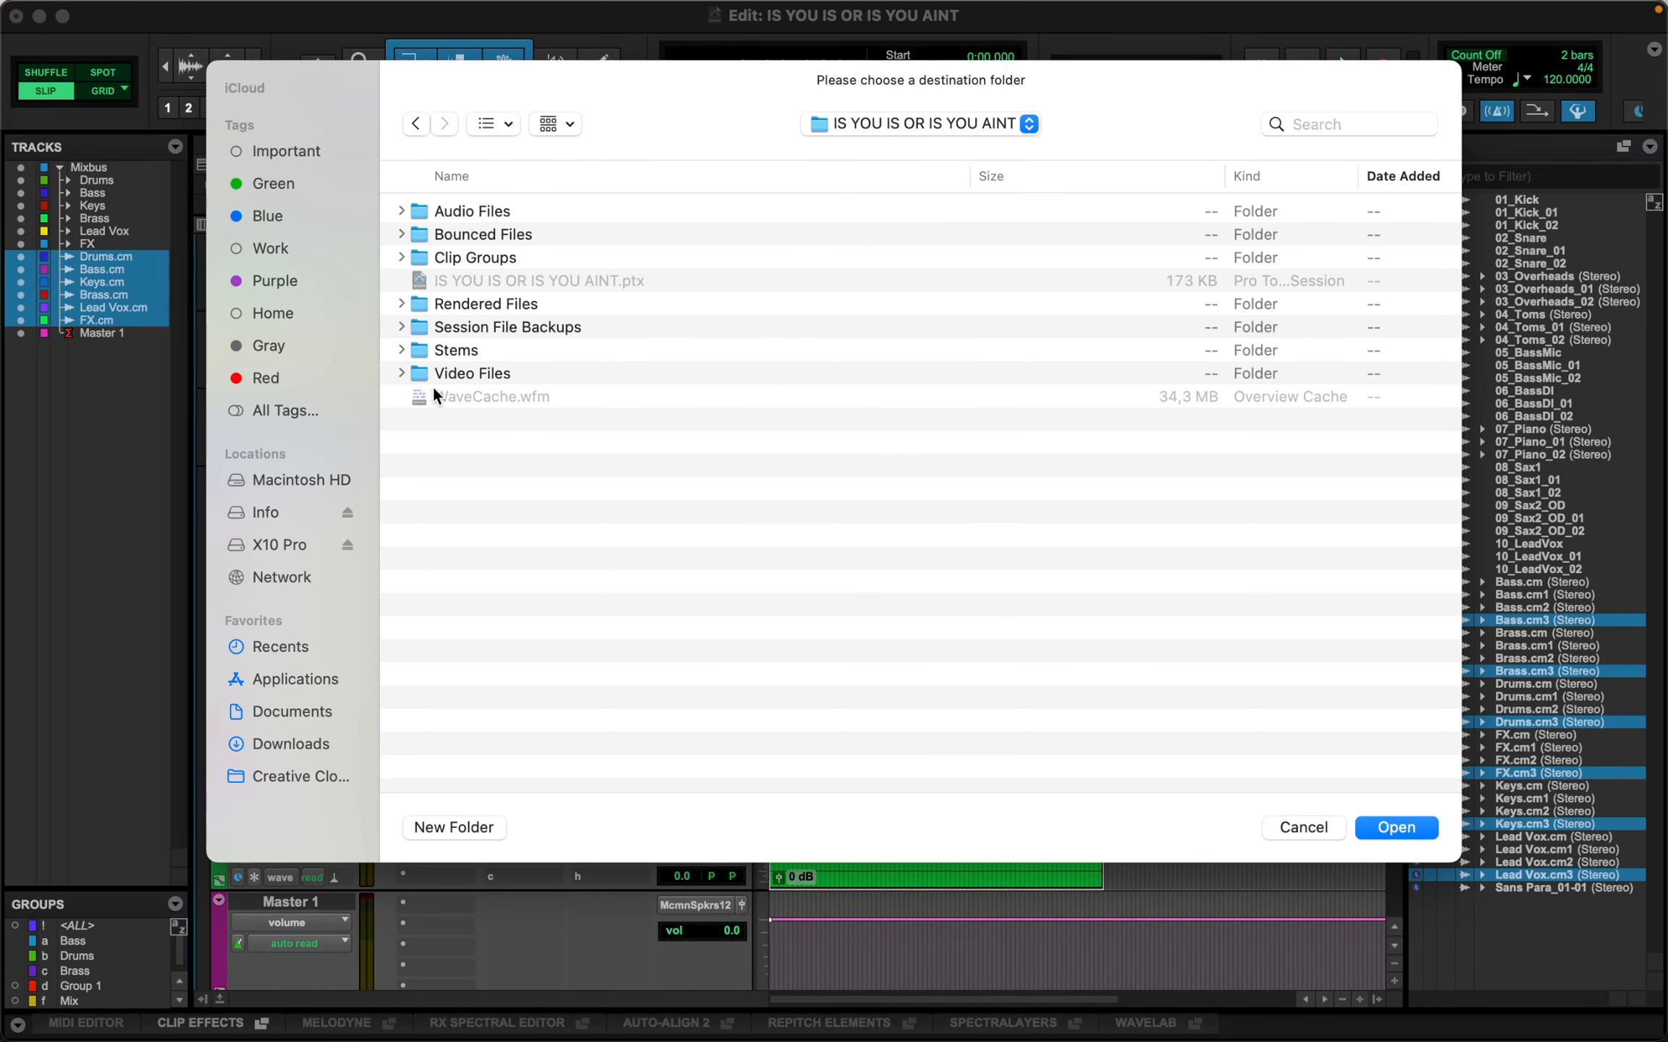
{"action": "left_click", "coordinate": [399, 348]}
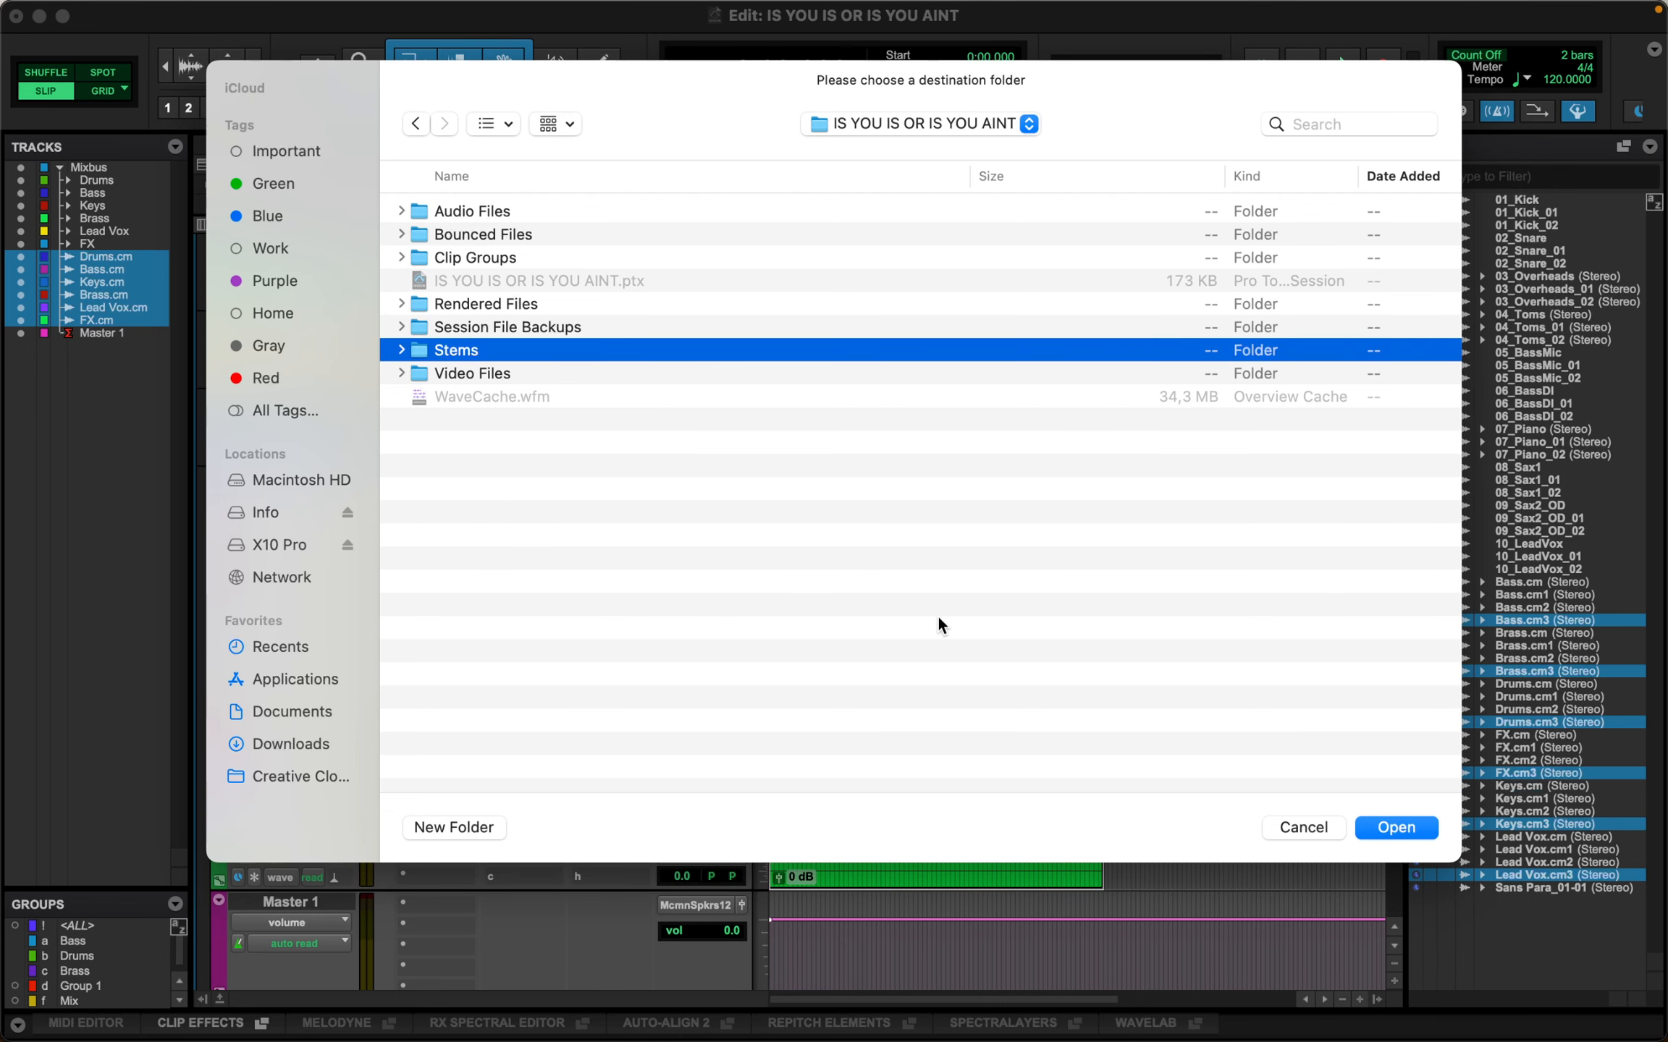
{"action": "left_click", "coordinate": [1389, 824]}
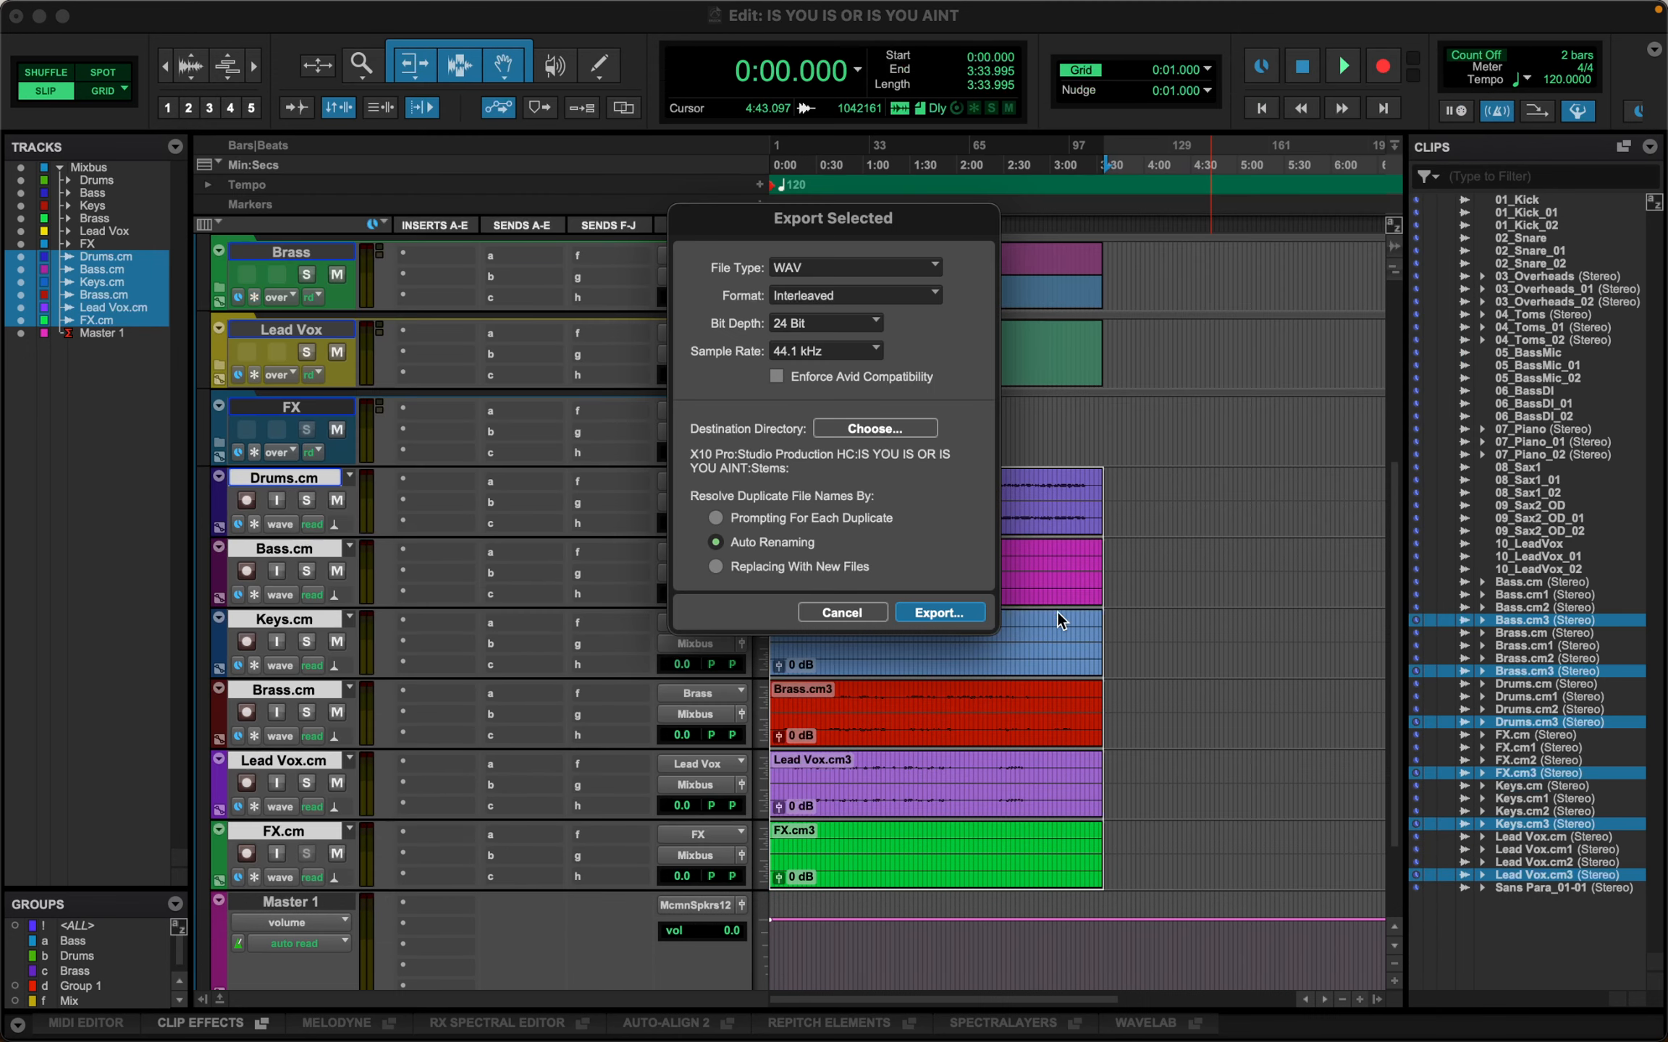
{"action": "left_click", "coordinate": [939, 612]}
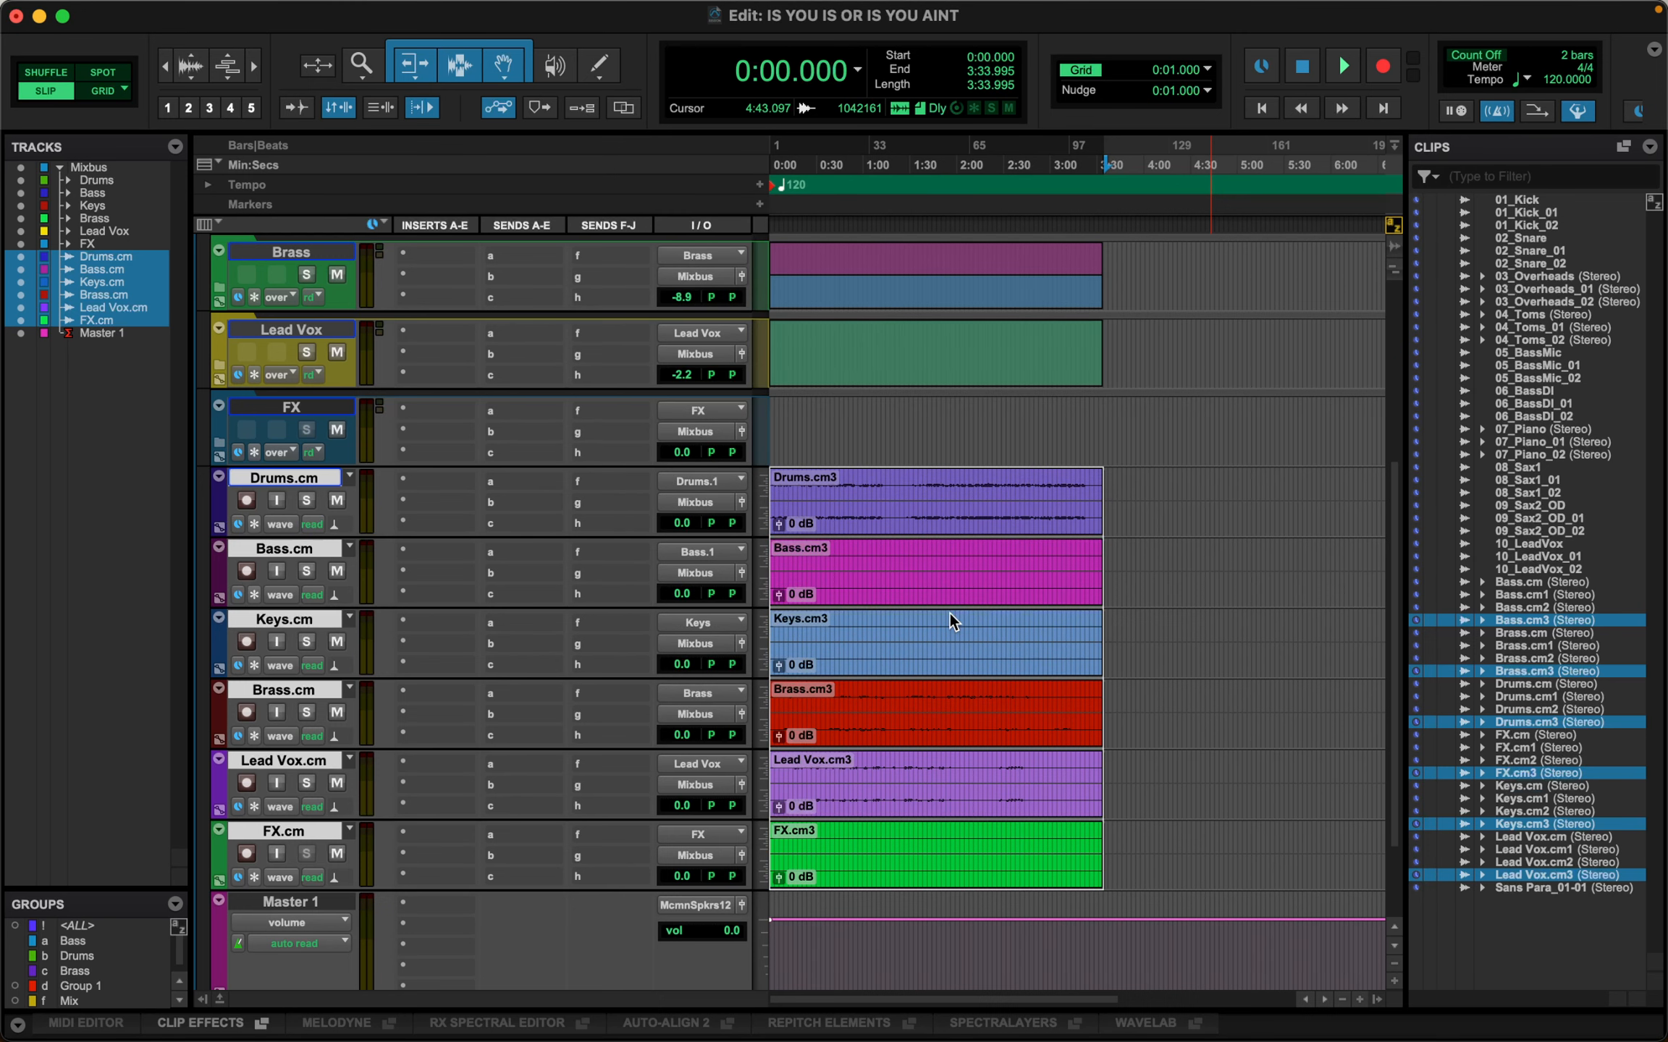
Step: Switch to Finder and preview Bass.cm3.wav from the Stems folder, skipping ahead to hear passages further into the file
{"action": "key", "text": "super+Tab"}
{"action": "key", "text": "super+Tab"}
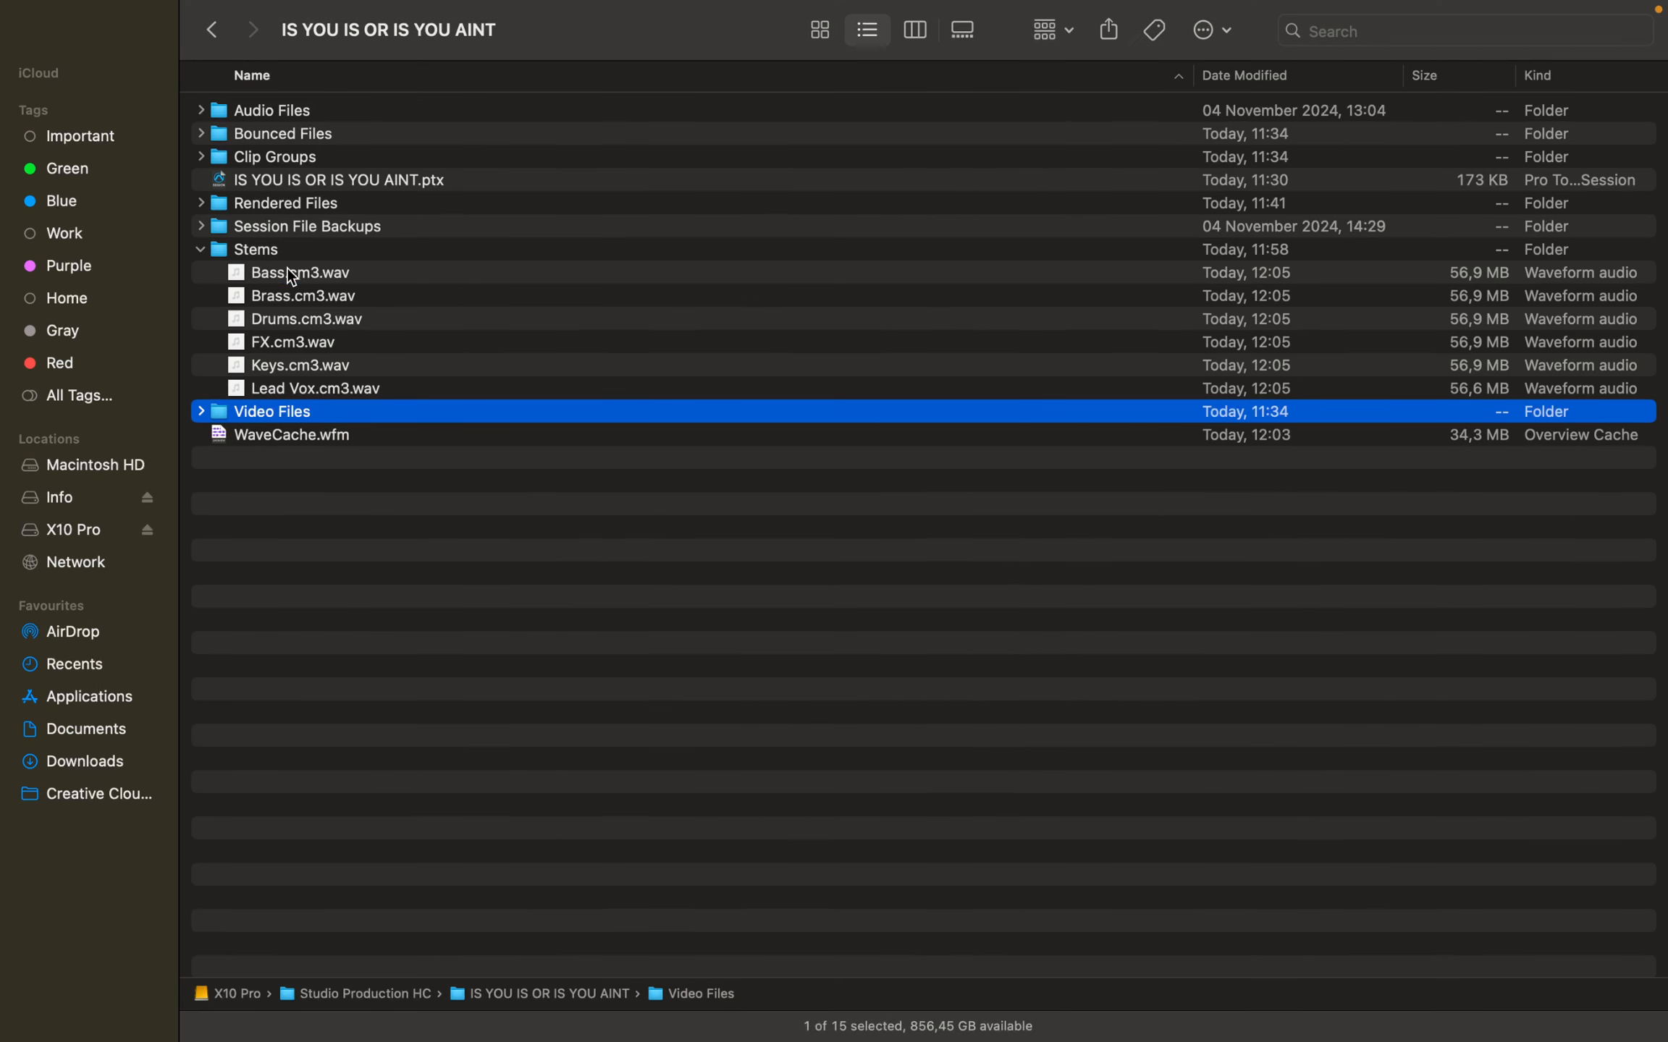
{"action": "left_click", "coordinate": [290, 274]}
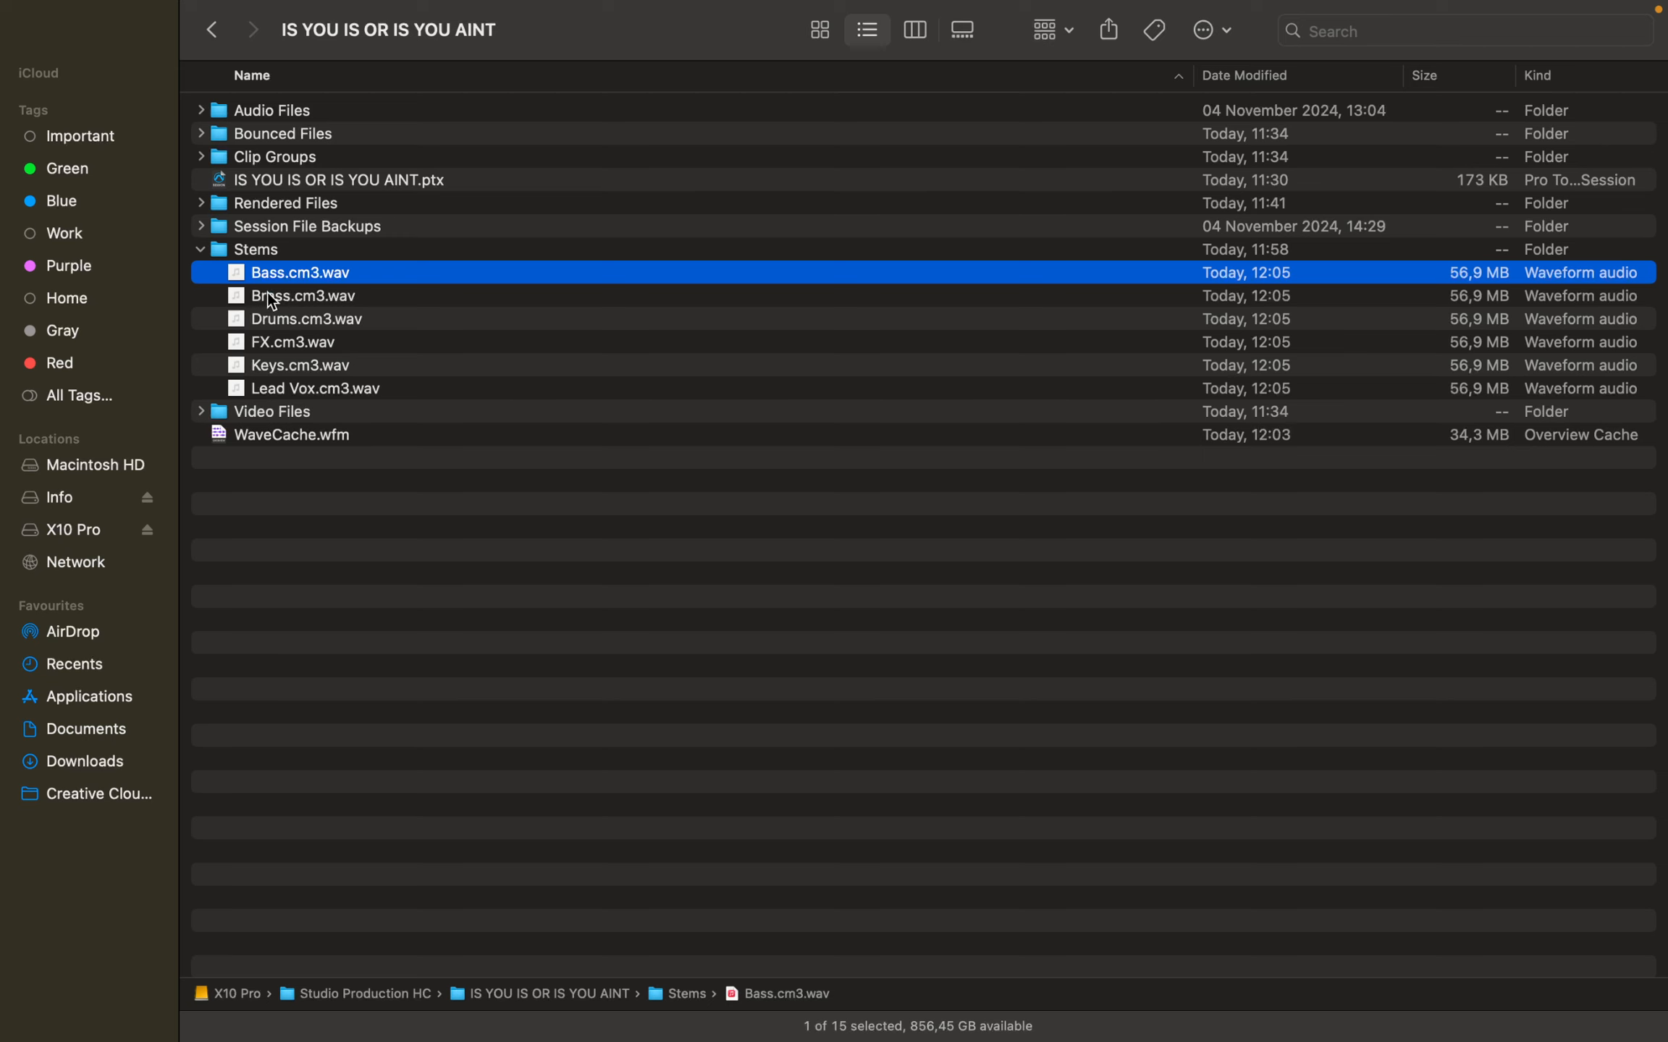
{"action": "key", "text": "space"}
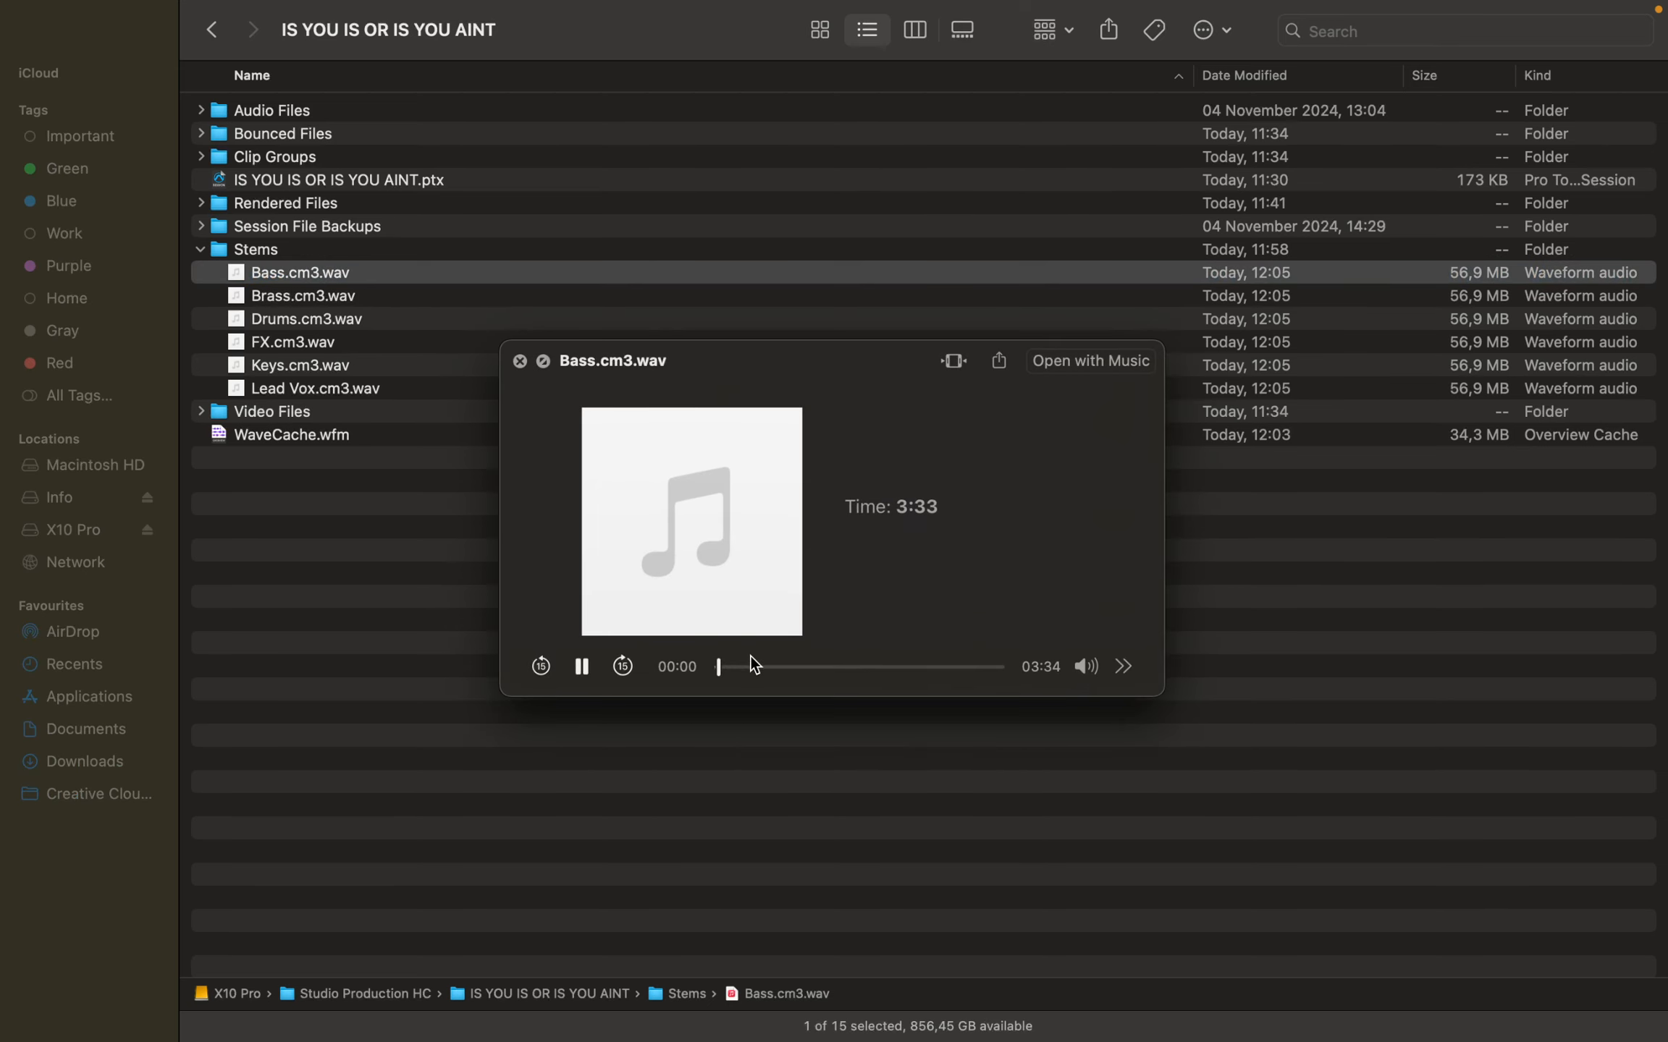
{"action": "left_click", "coordinate": [777, 668]}
{"action": "left_click", "coordinate": [805, 669]}
Step: Preview Brass.cm3.wav, Drums.cm3.wav and FX.cm3.wav one after another, skipping about a quarter of the way into each
{"action": "key", "text": "Down"}
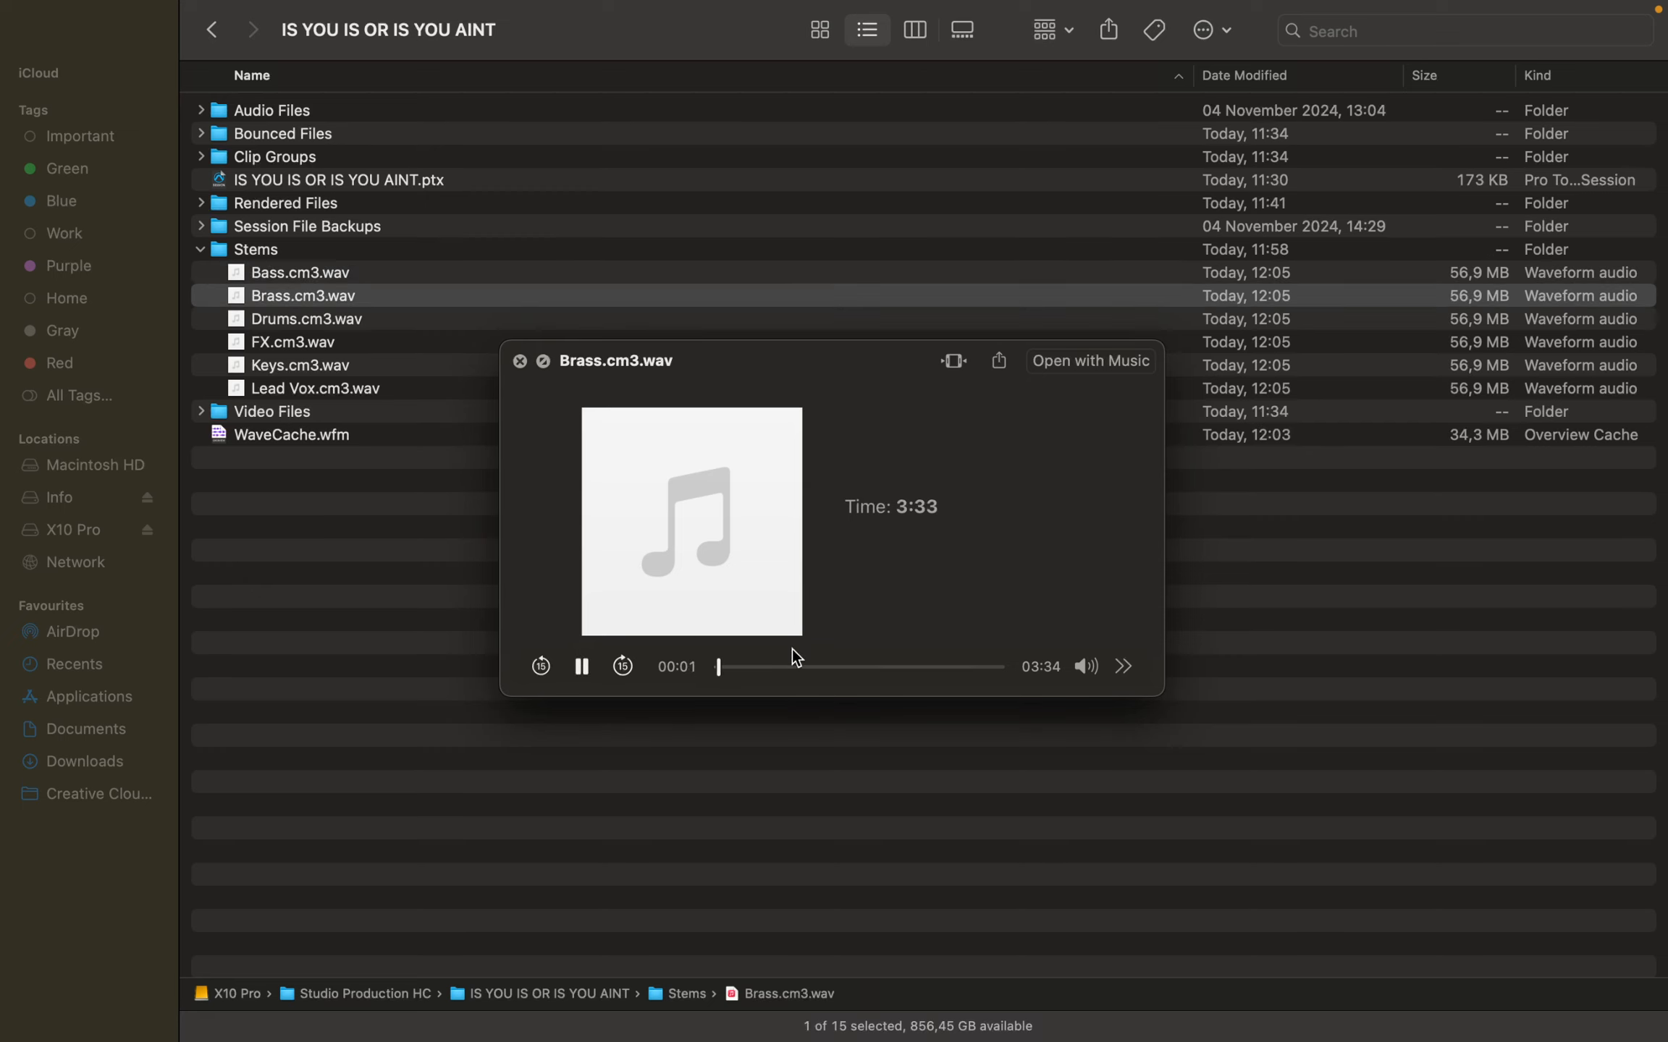
{"action": "left_click", "coordinate": [787, 667]}
{"action": "key", "text": "Down"}
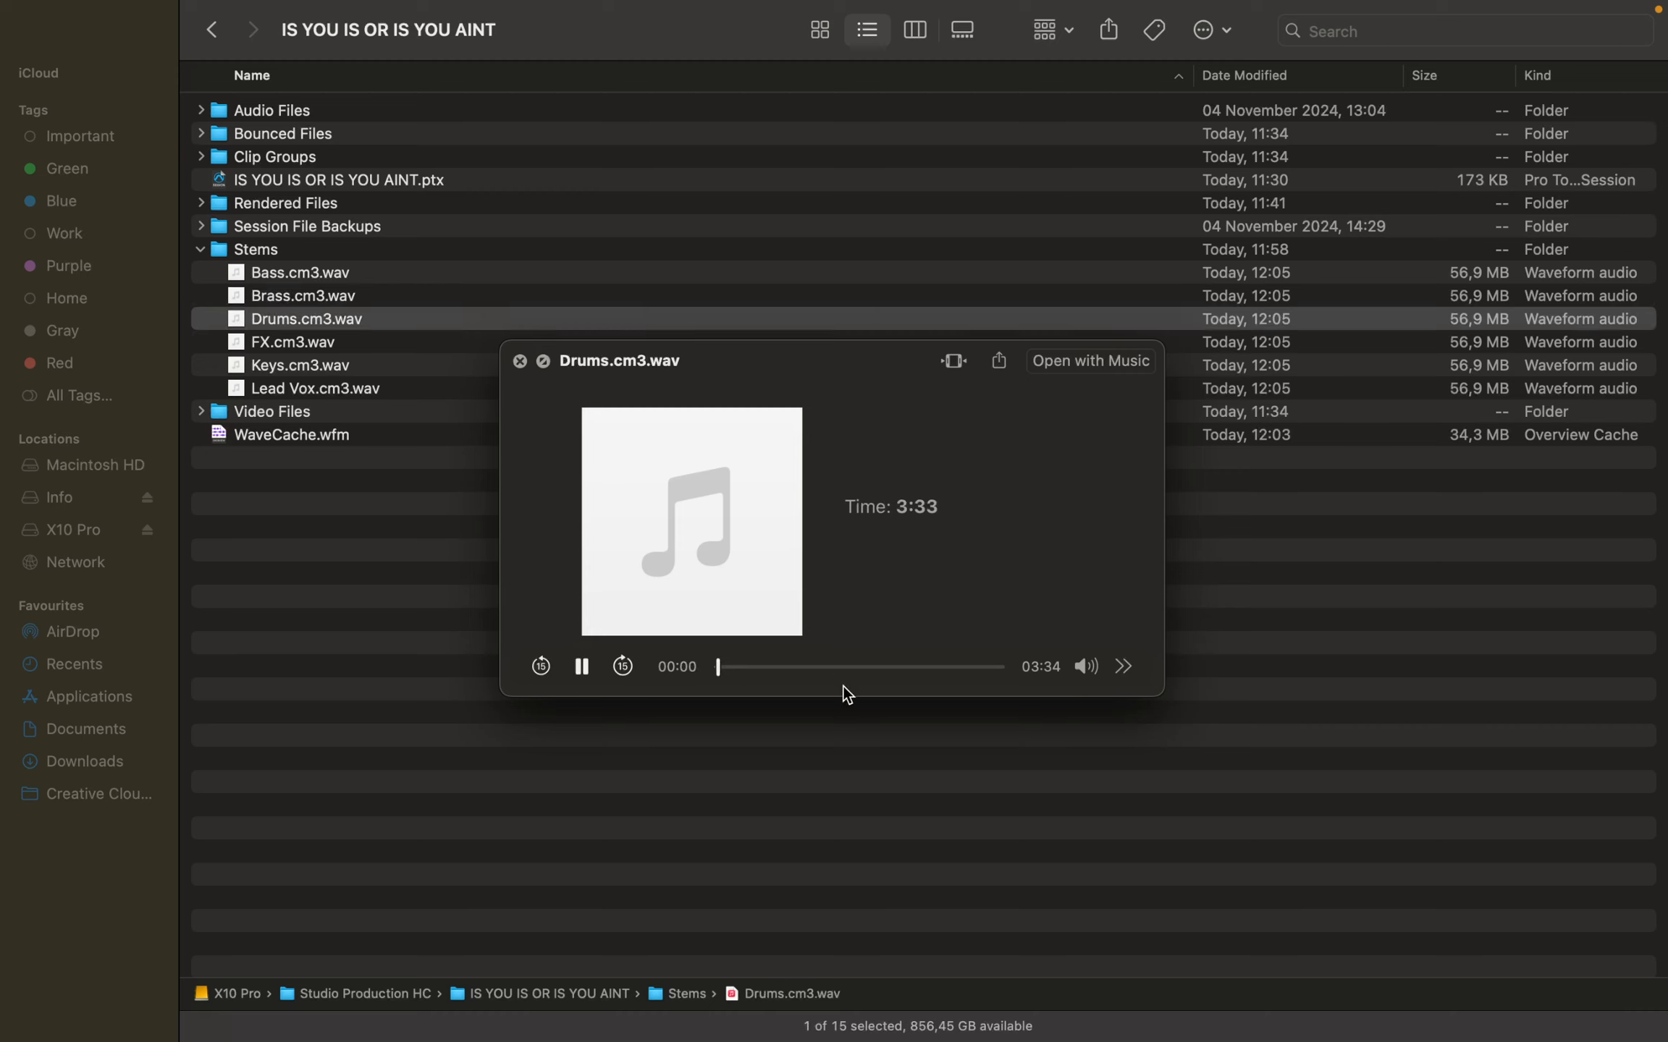
{"action": "left_click", "coordinate": [793, 667]}
{"action": "key", "text": "Down"}
{"action": "left_click", "coordinate": [787, 667]}
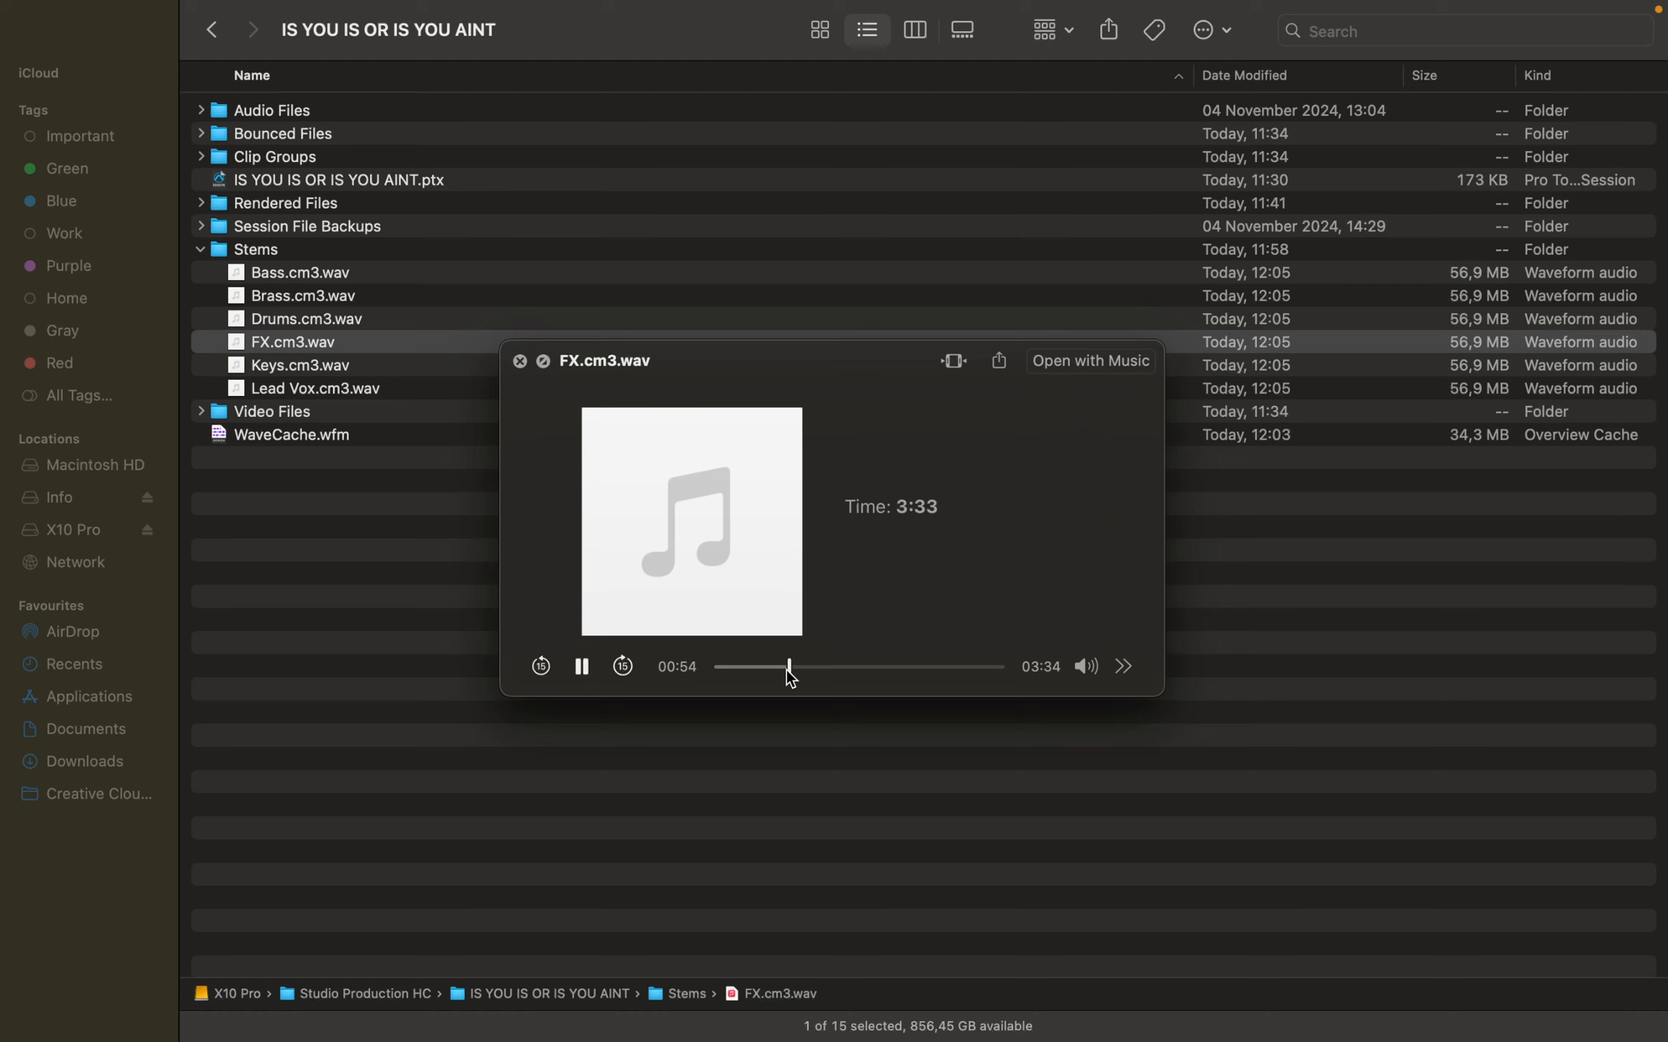
Step: Preview passages of Keys.cm3.wav and Lead Vox.cm3.wav, and close the preview
{"action": "key", "text": "Down"}
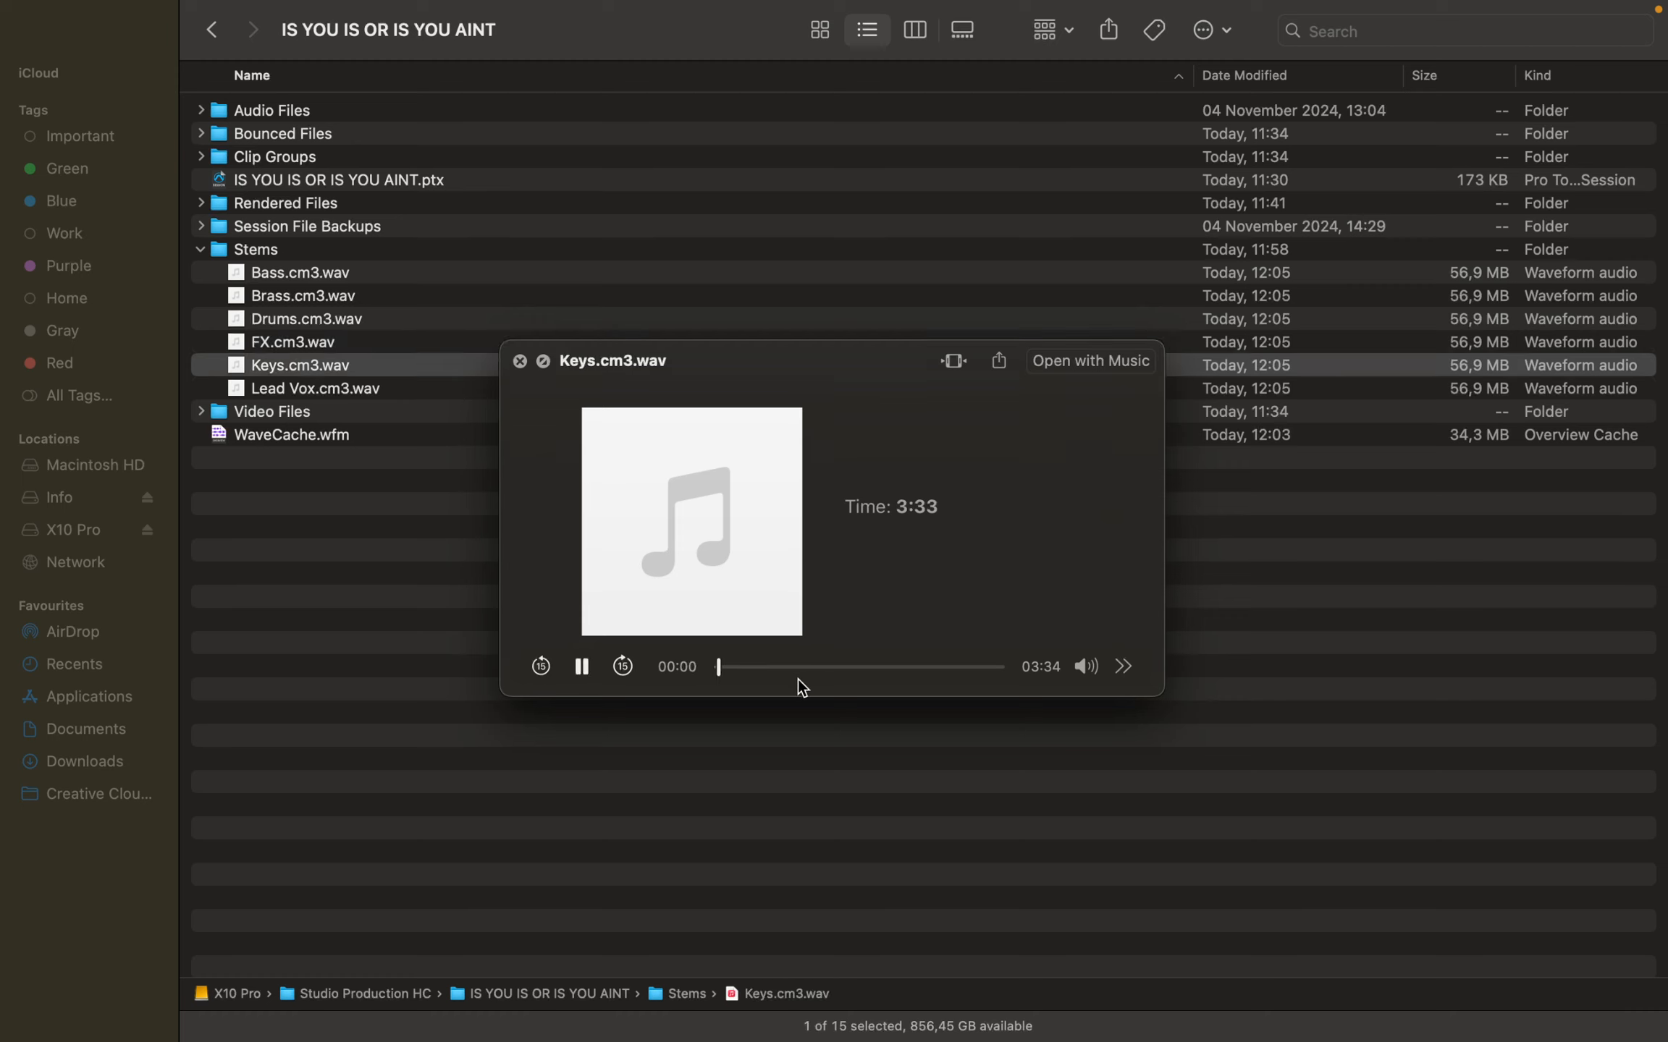
{"action": "left_click", "coordinate": [787, 667]}
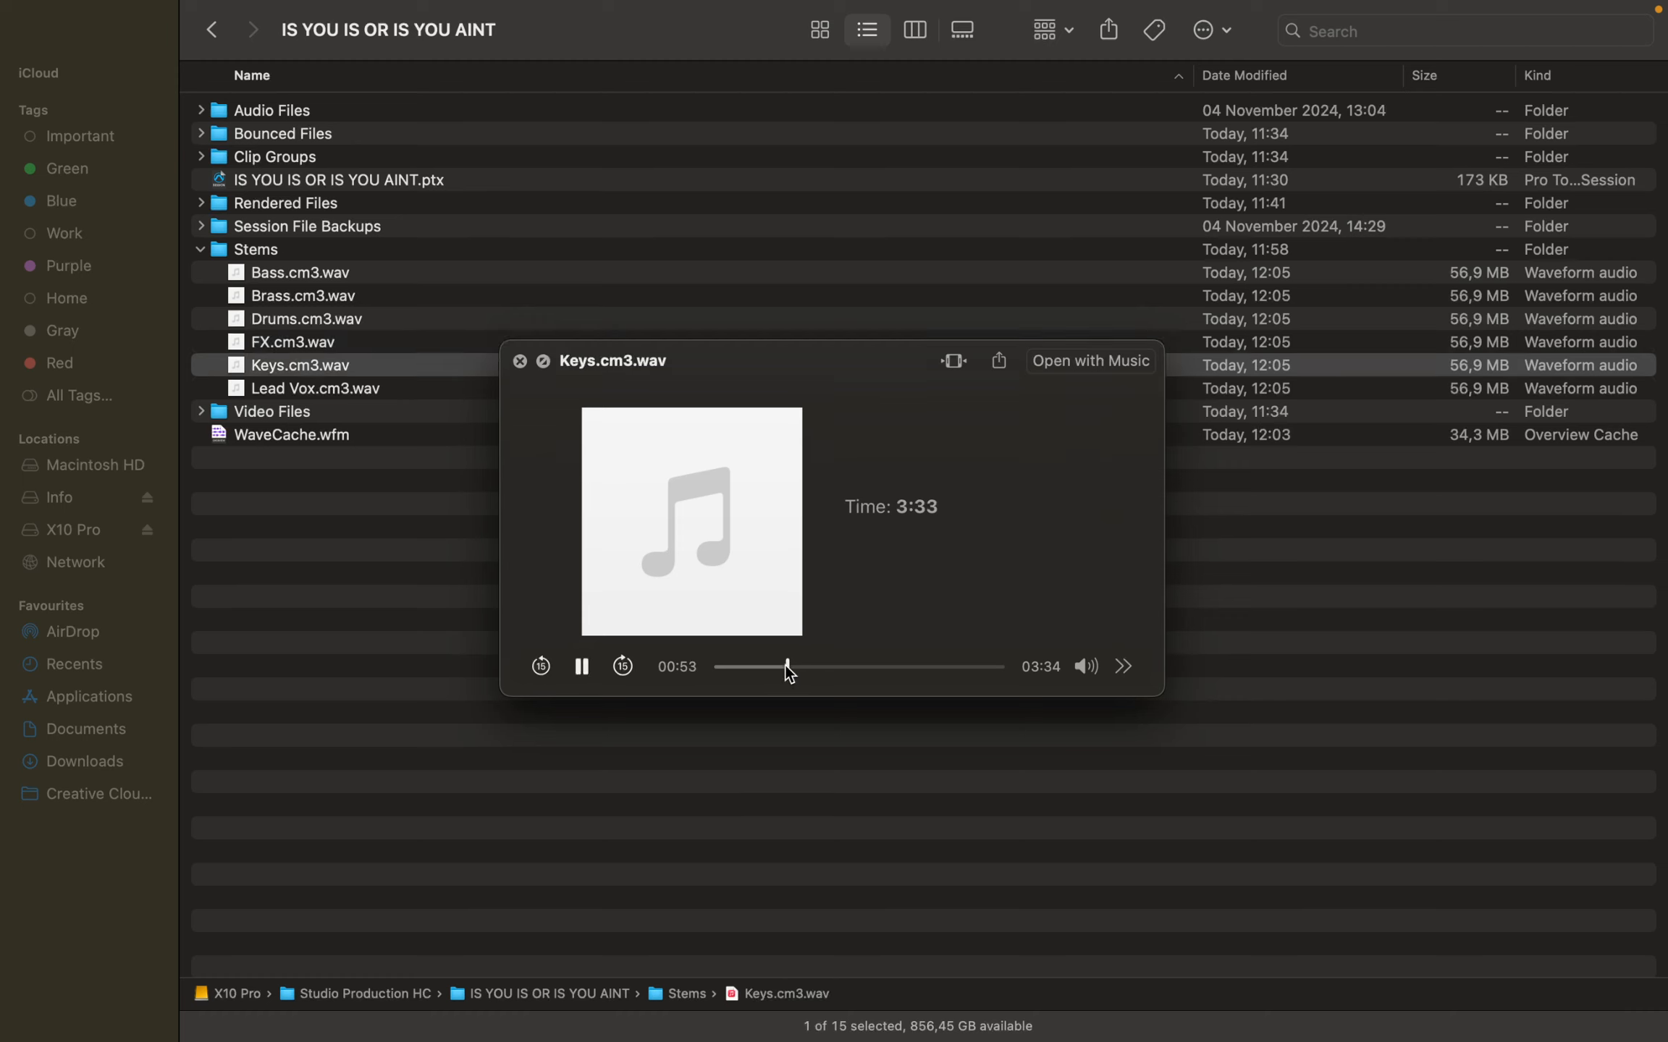
{"action": "left_click", "coordinate": [826, 668]}
{"action": "key", "text": "Down"}
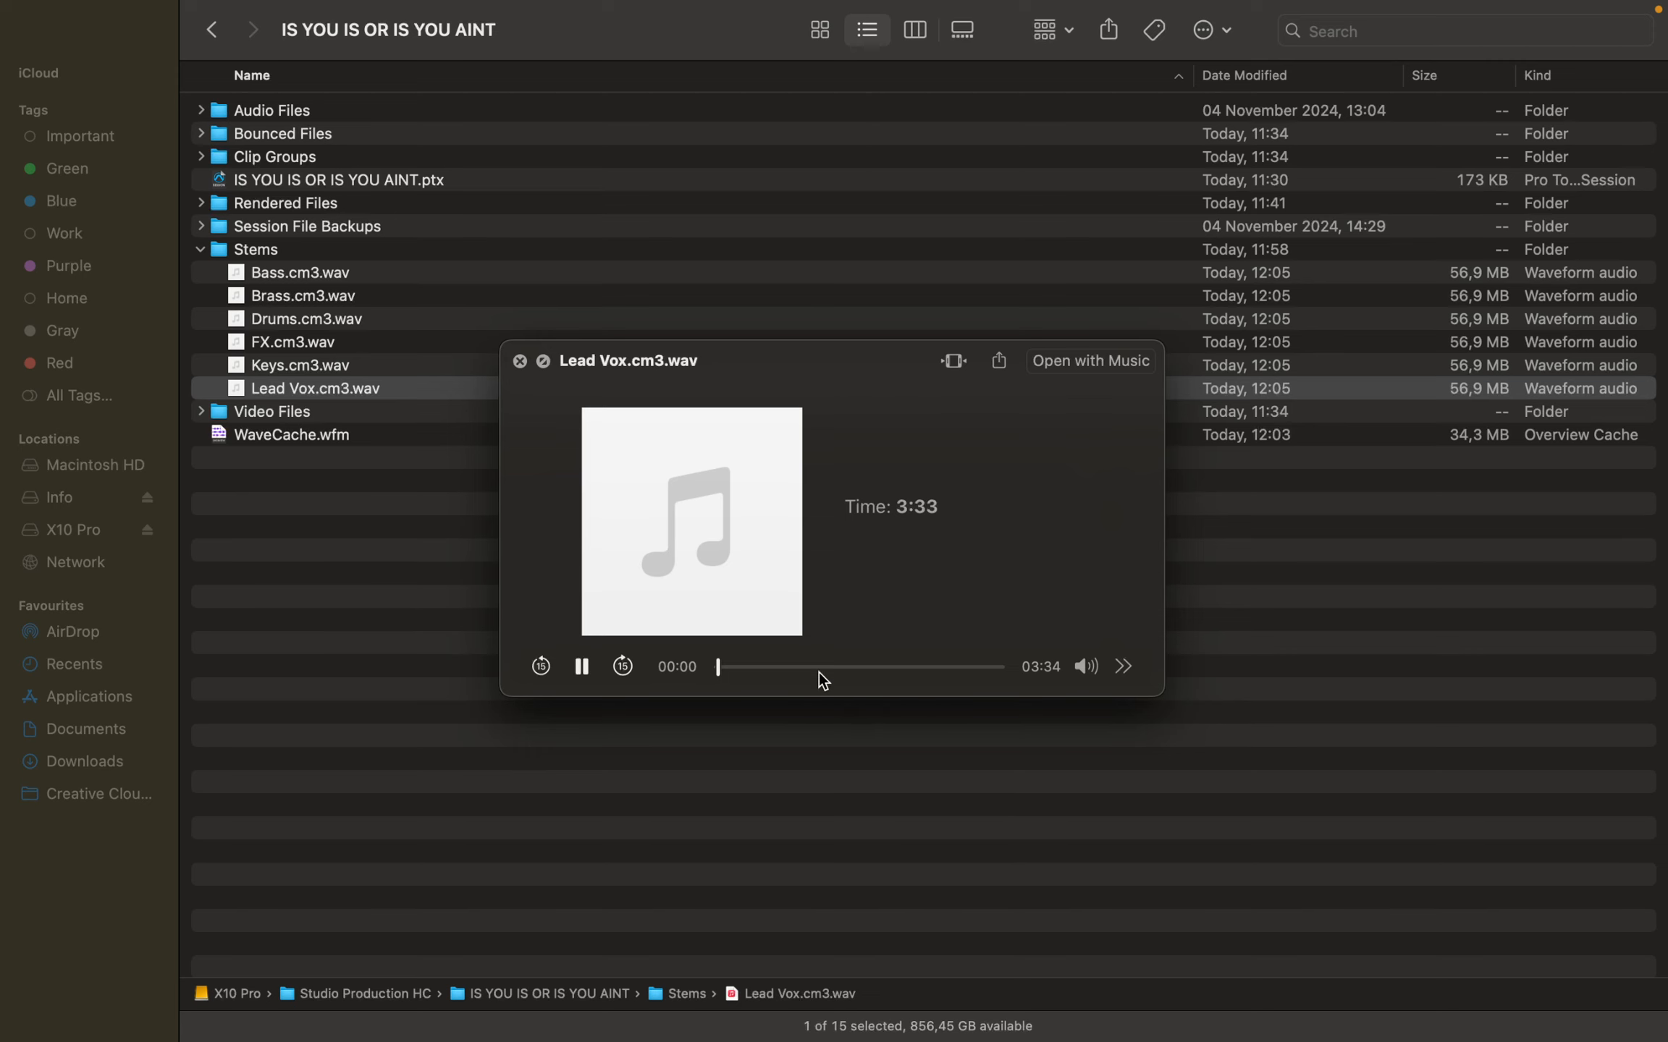
{"action": "left_click", "coordinate": [810, 667]}
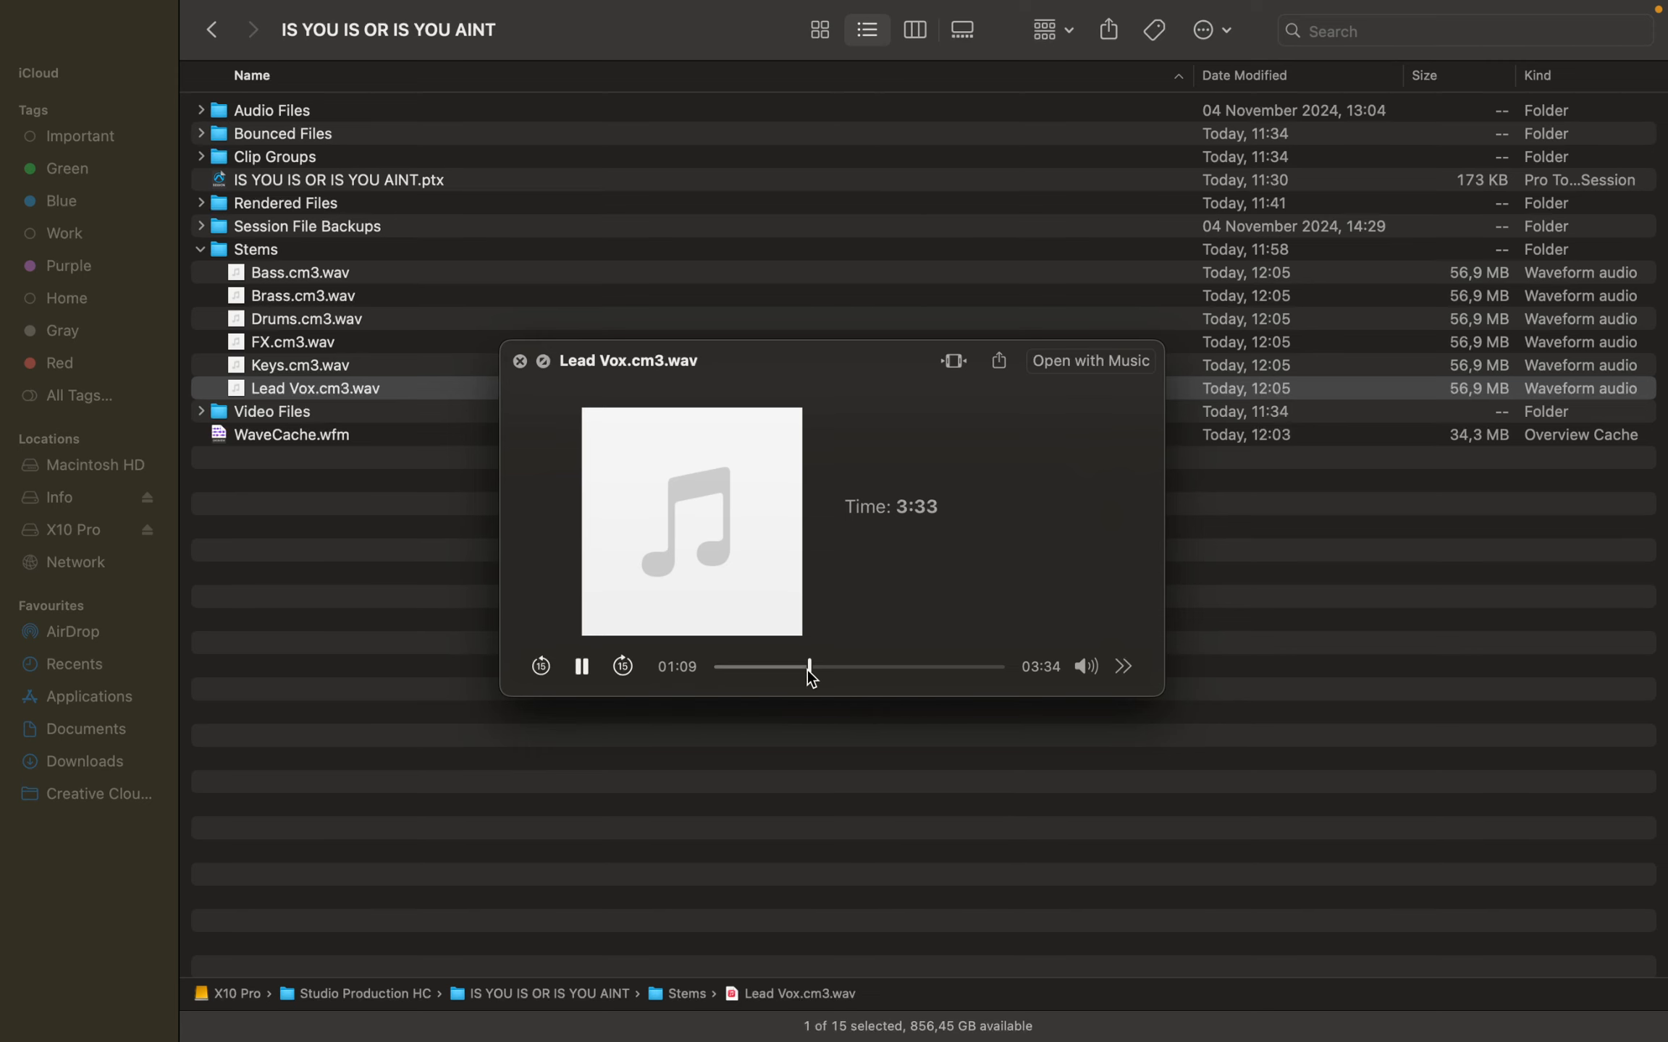
{"action": "left_click", "coordinate": [521, 362]}
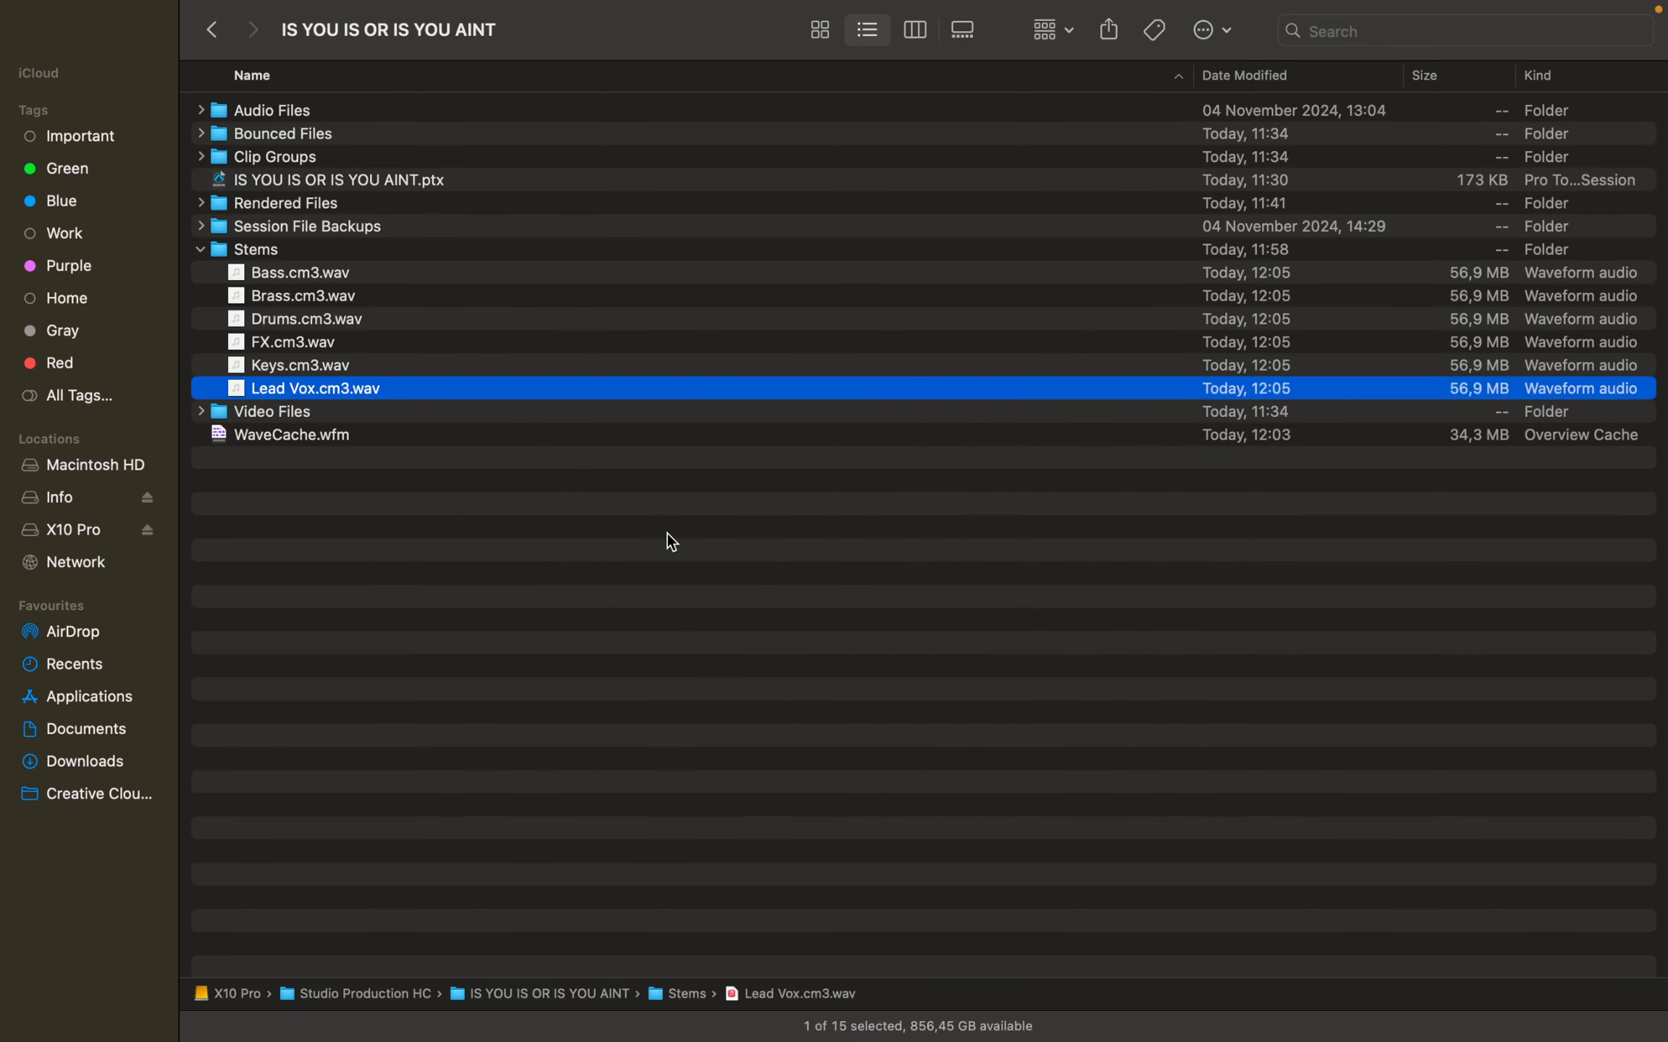
Step: Switch back to Pro Tools, show the mixer, and expand the FX folder to view its tracks before collapsing it
{"action": "key", "text": "super+Tab"}
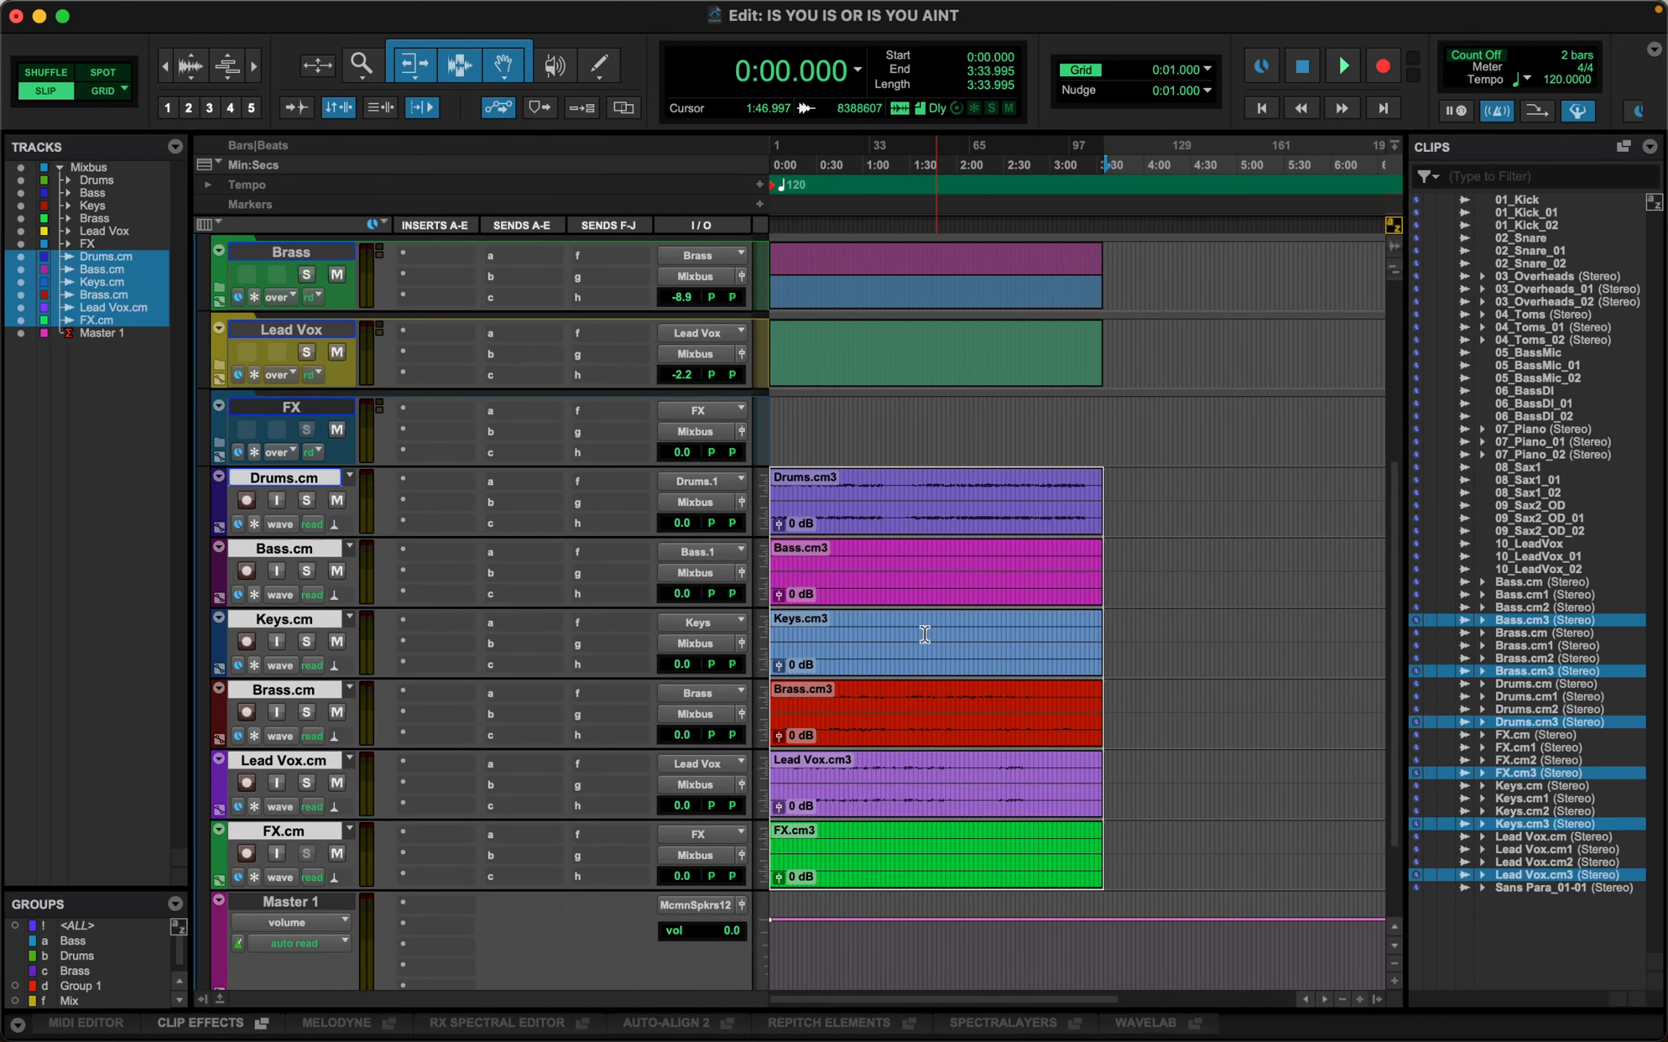
{"action": "scroll", "coordinate": [924, 634], "scroll_direction": "up", "scroll_amount": 3}
{"action": "key", "text": "super+equal"}
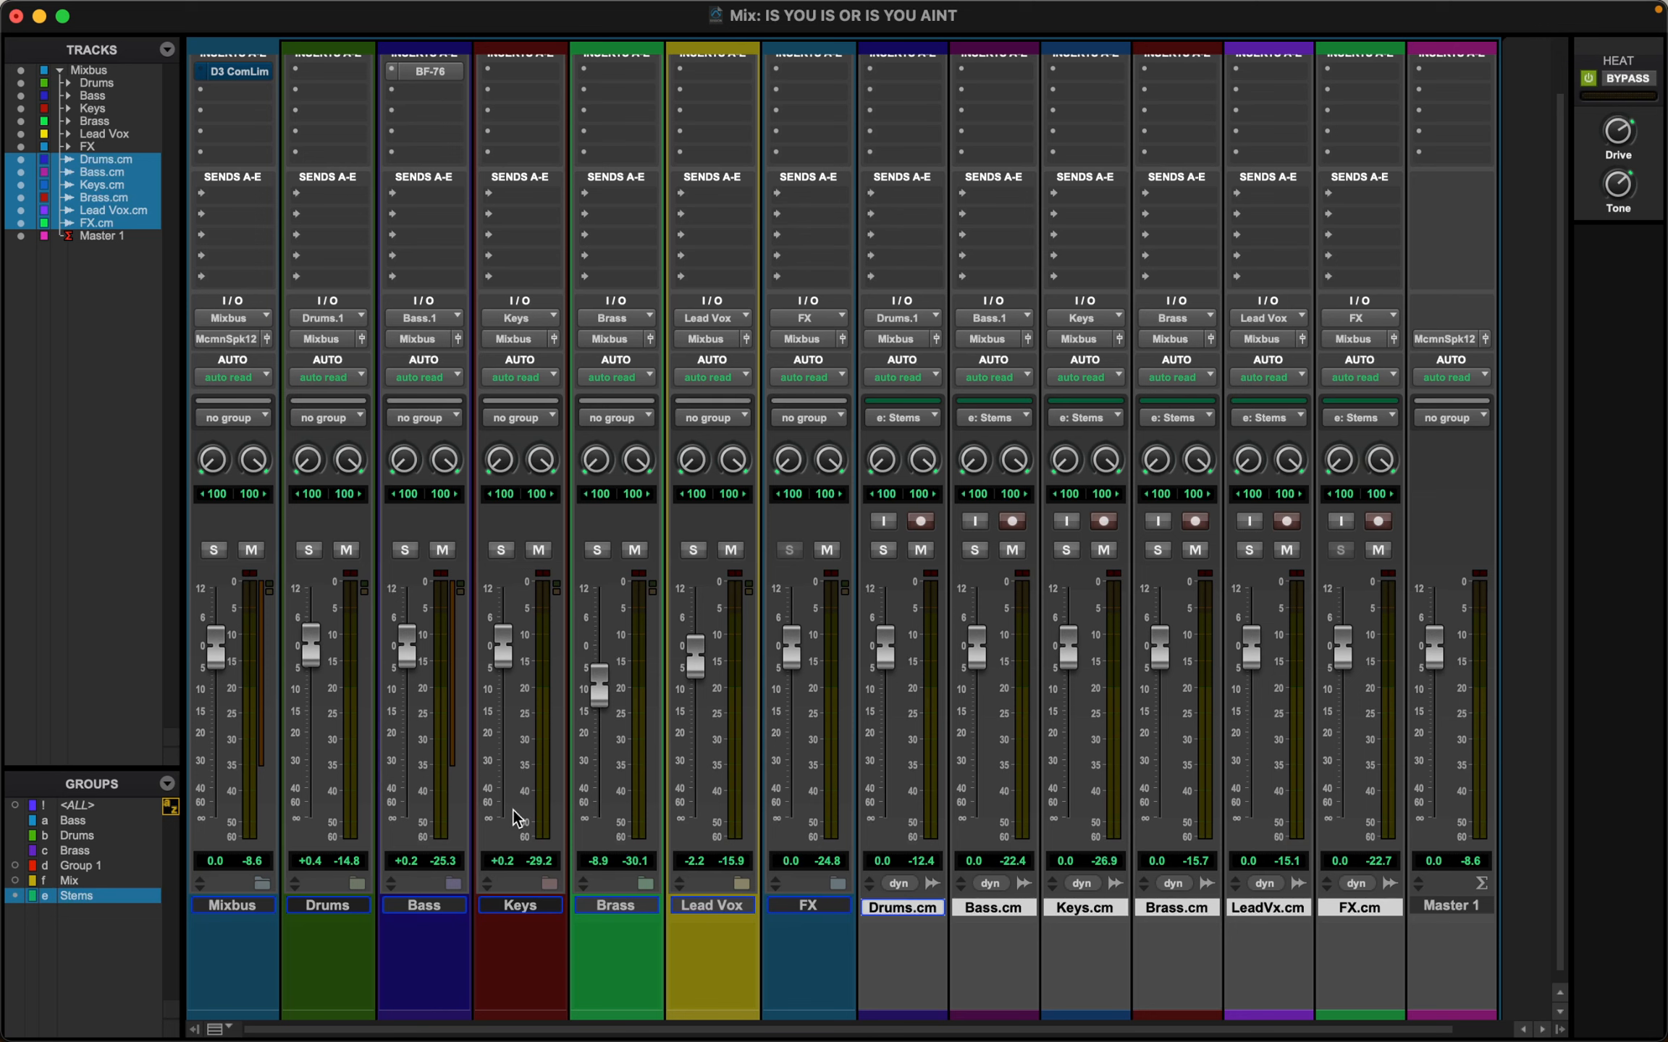
{"action": "left_click", "coordinate": [838, 884]}
{"action": "scroll", "coordinate": [974, 914], "scroll_direction": "up", "scroll_amount": 2}
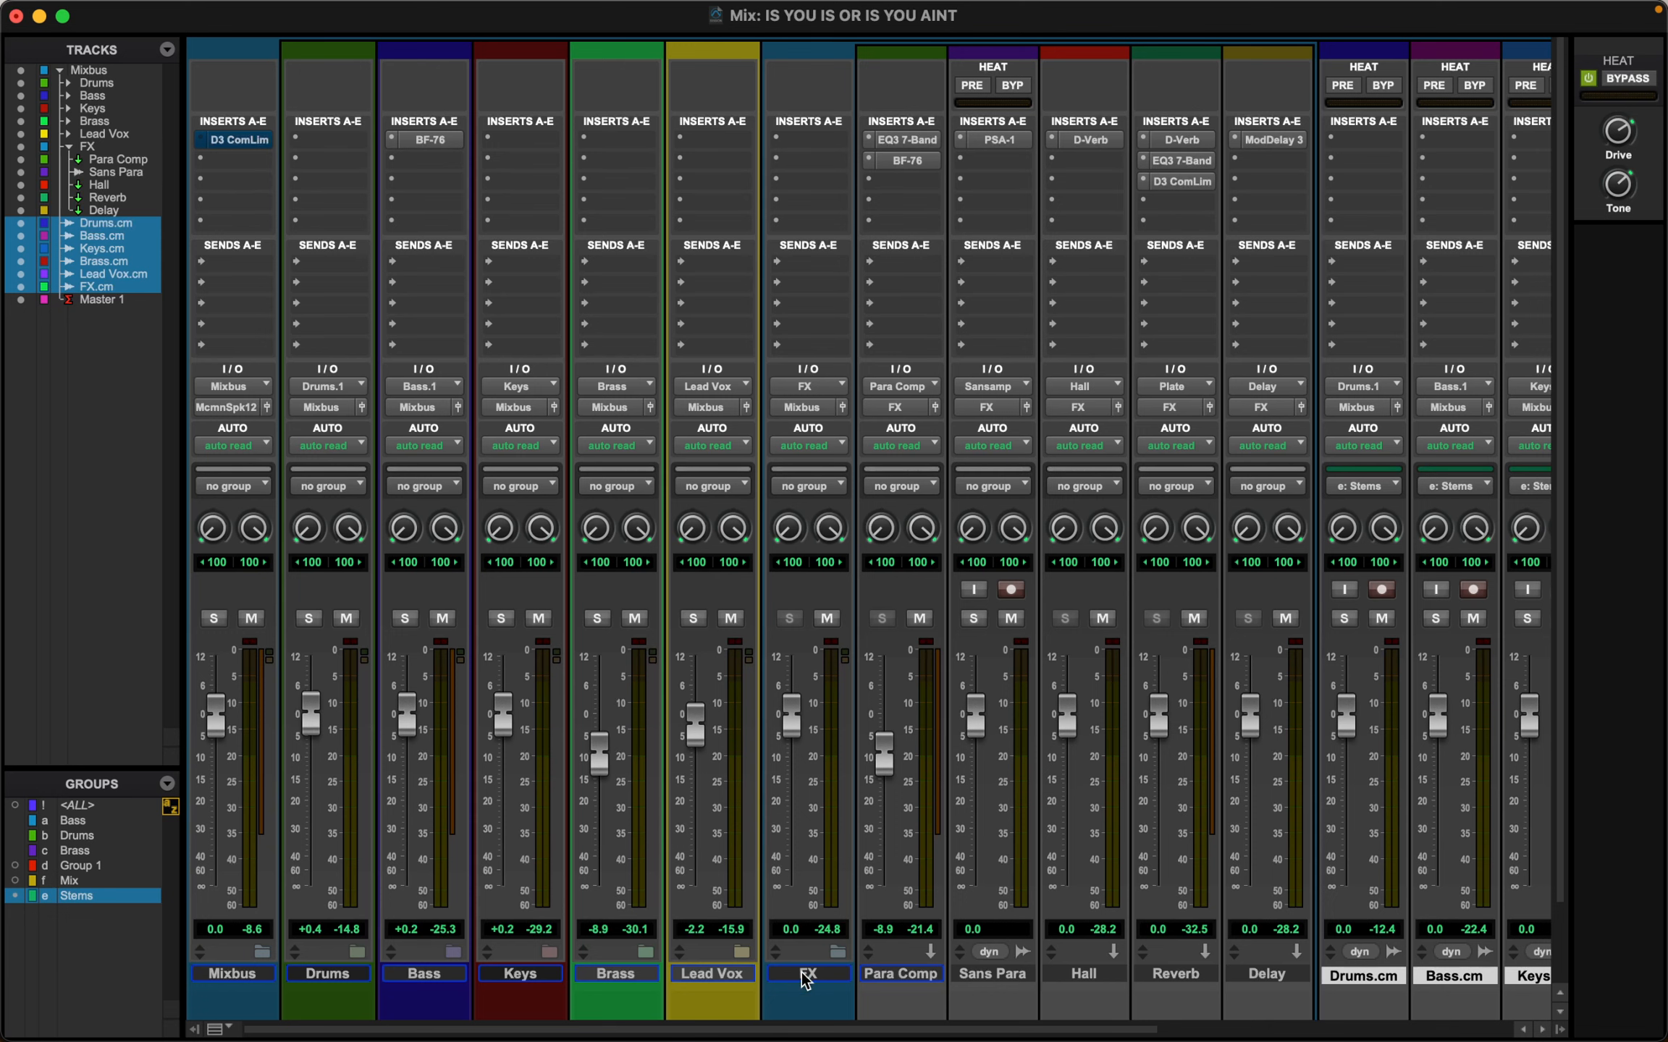
{"action": "scroll", "coordinate": [820, 984], "scroll_direction": "down", "scroll_amount": 1}
{"action": "scroll", "coordinate": [820, 985], "scroll_direction": "down", "scroll_amount": 1}
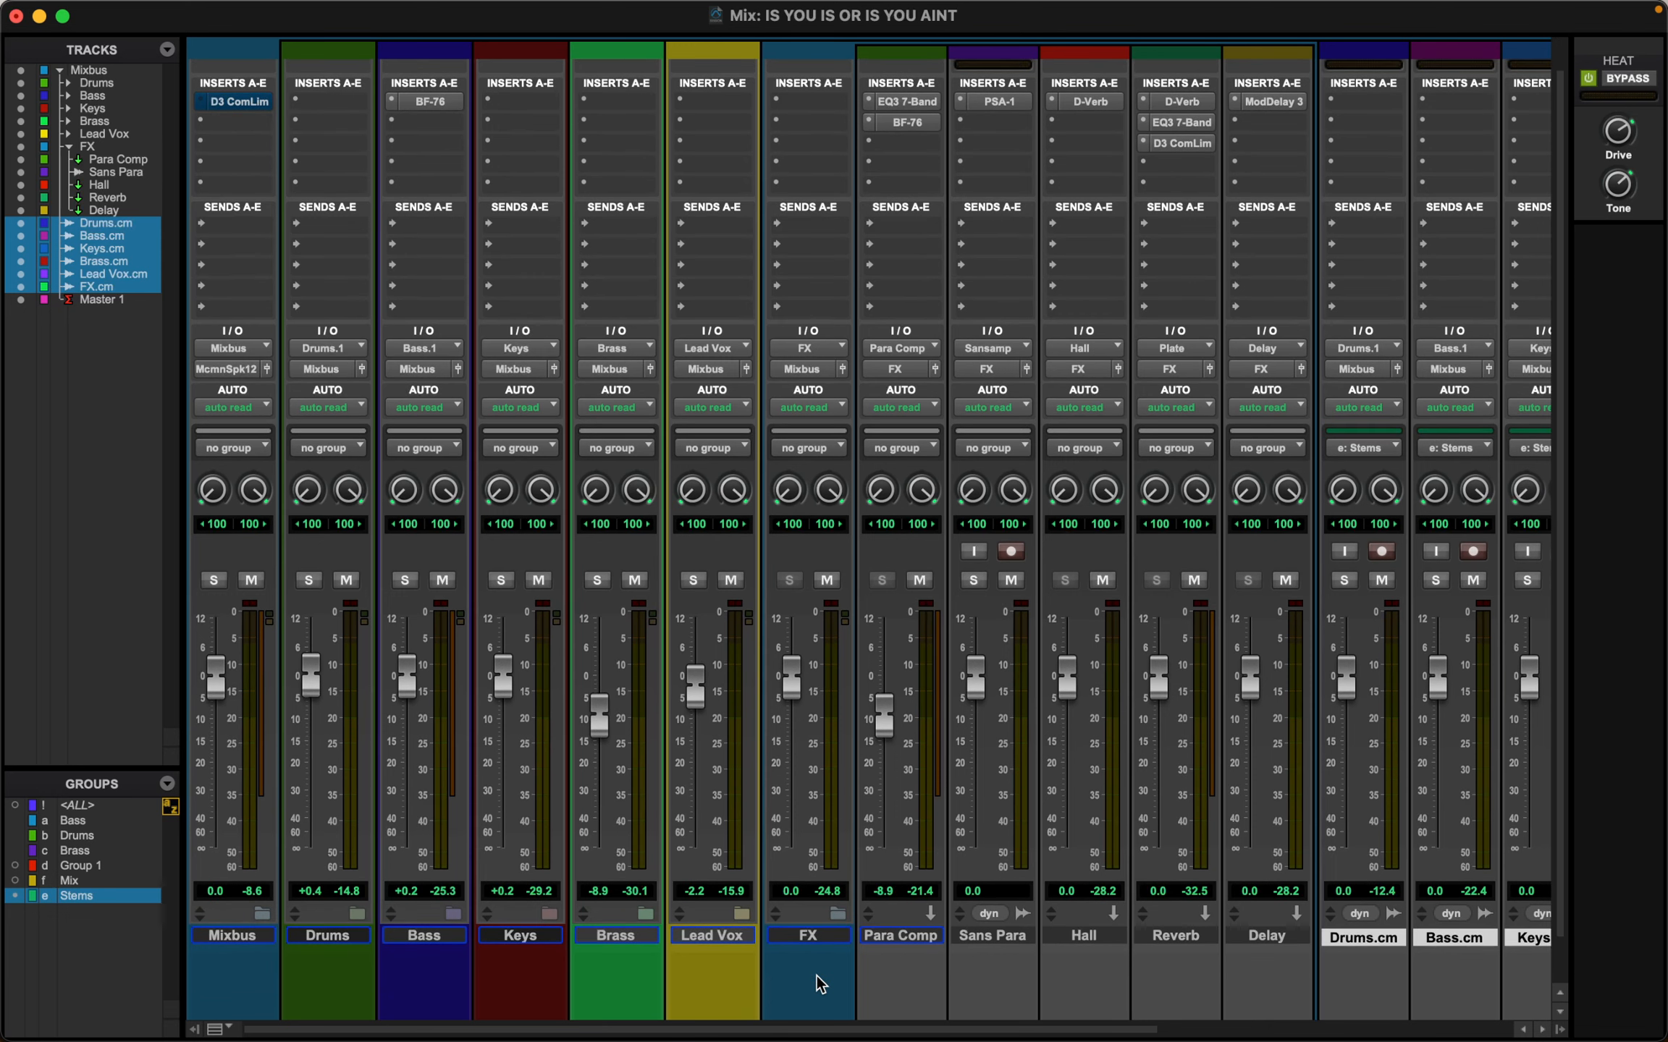
{"action": "left_click", "coordinate": [836, 914]}
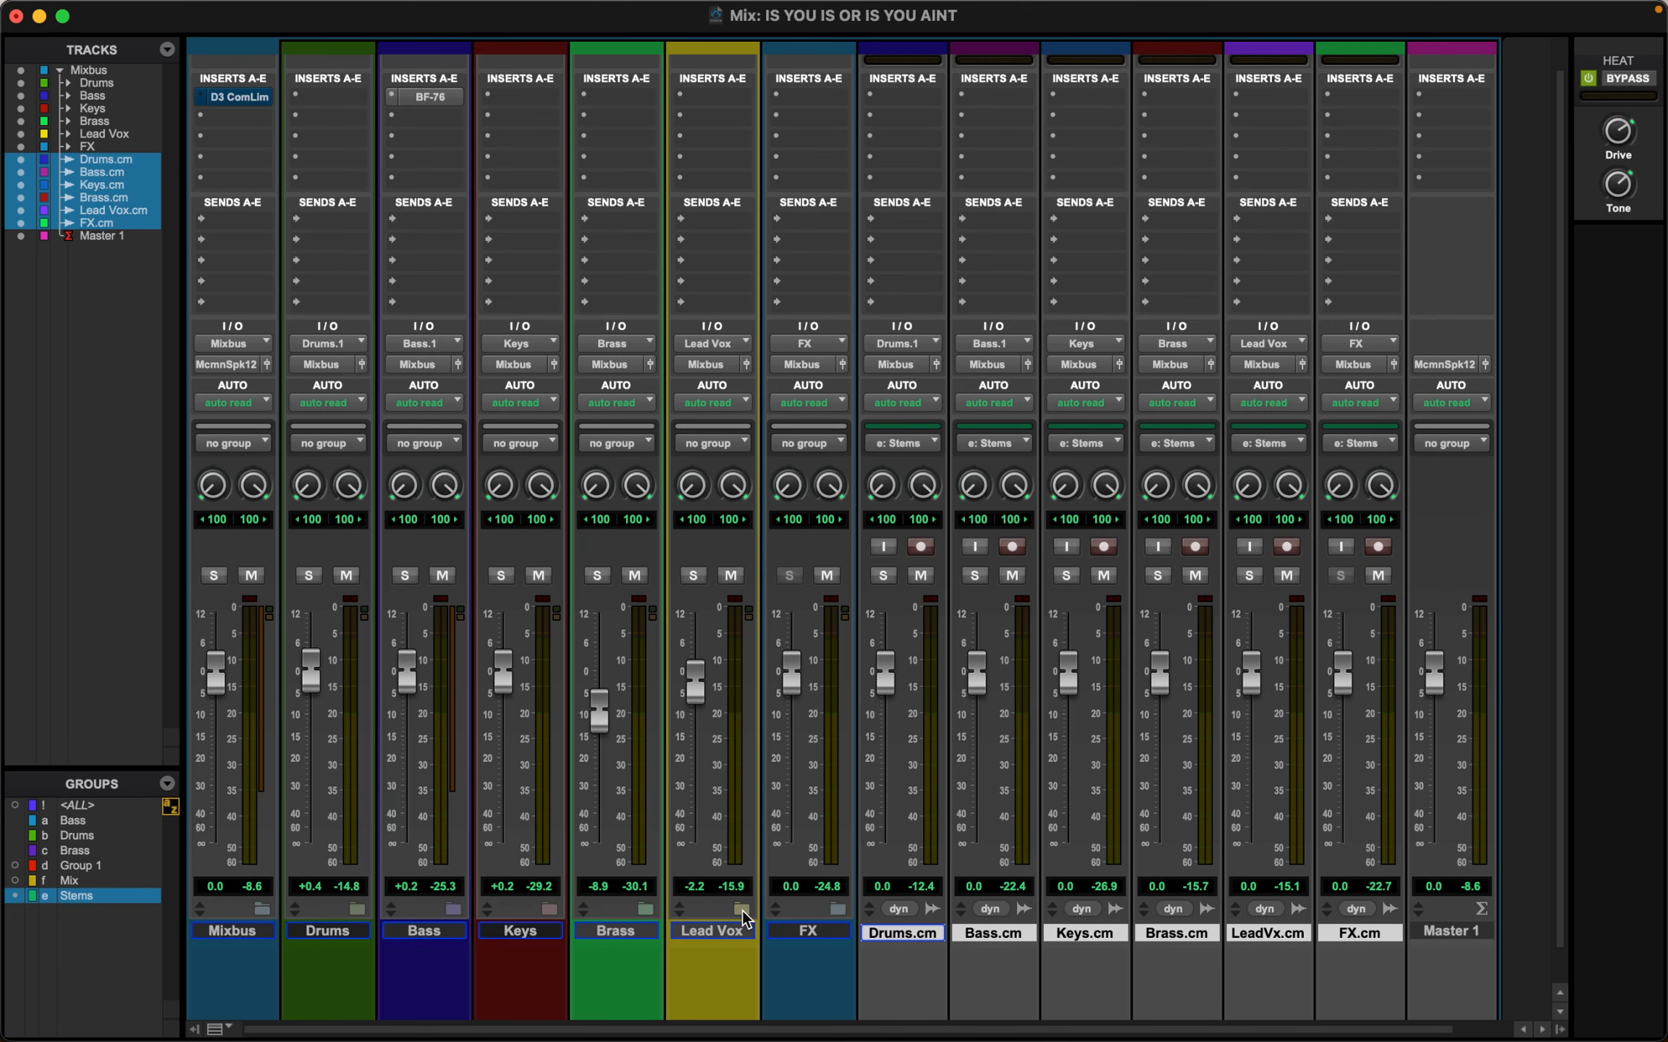
Step: Expand the Lead Vox folder in the mixer to examine the vocal track's inserts and sends, and collapse it
{"action": "scroll", "coordinate": [744, 919], "scroll_direction": "up", "scroll_amount": 2}
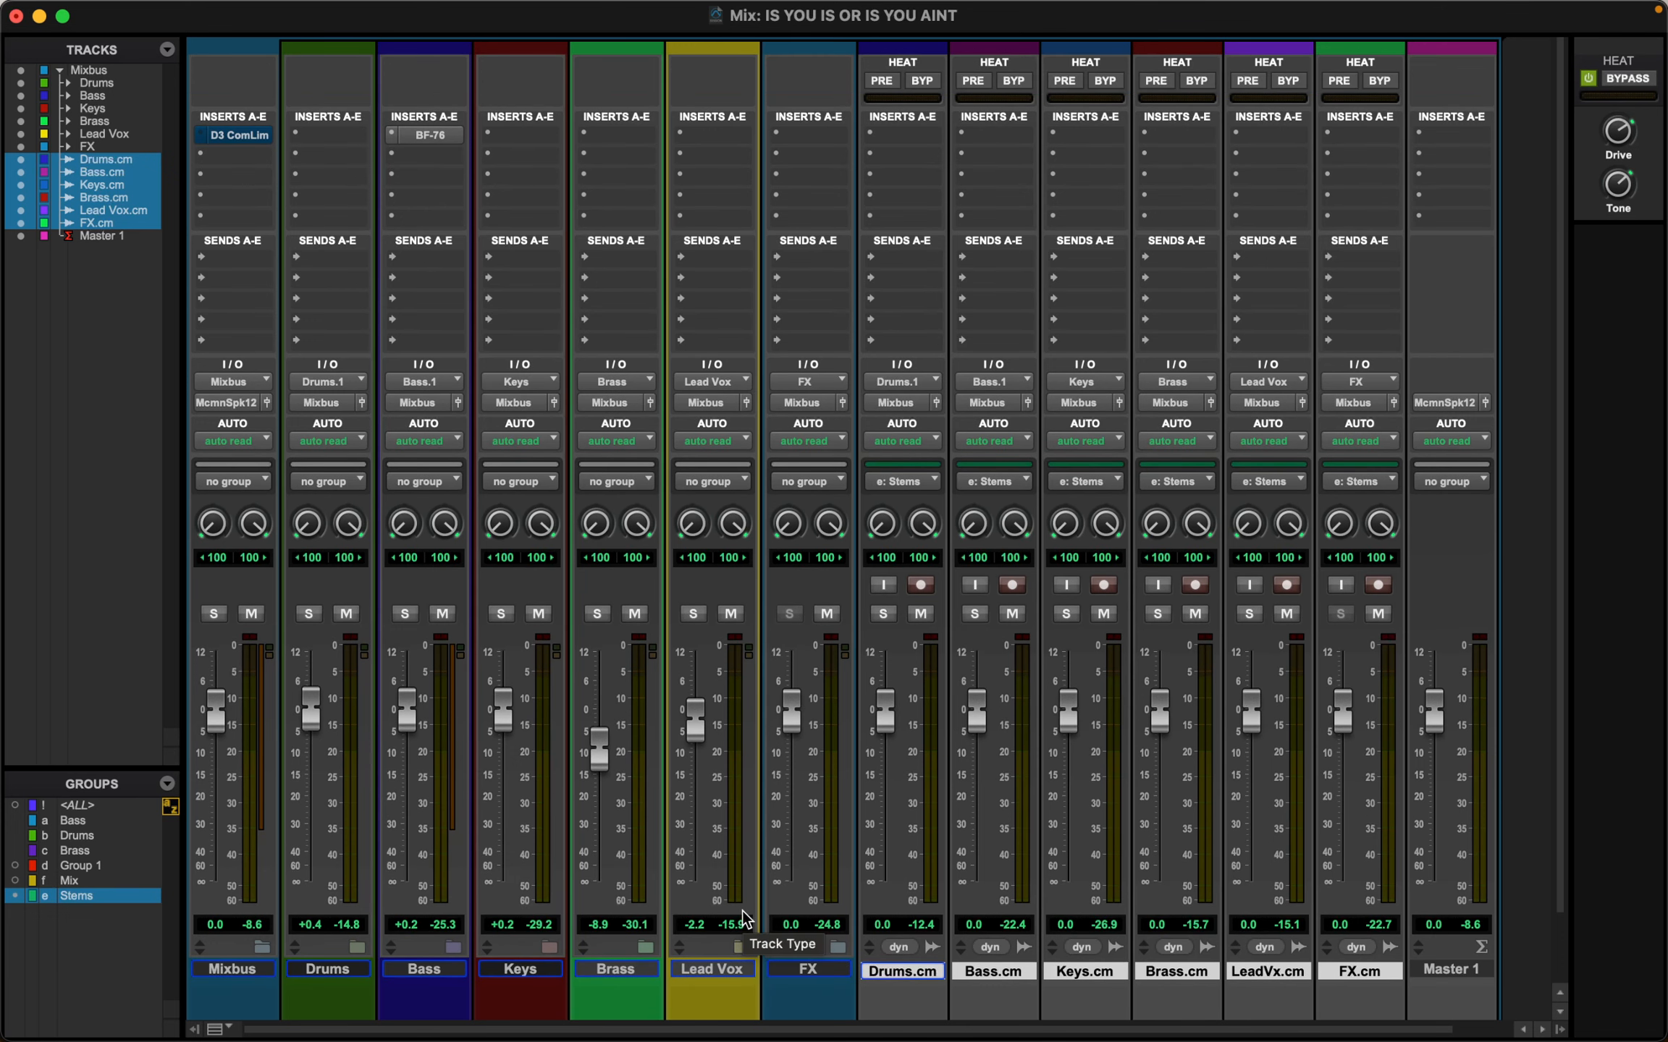
{"action": "scroll", "coordinate": [744, 919], "scroll_direction": "down", "scroll_amount": 4}
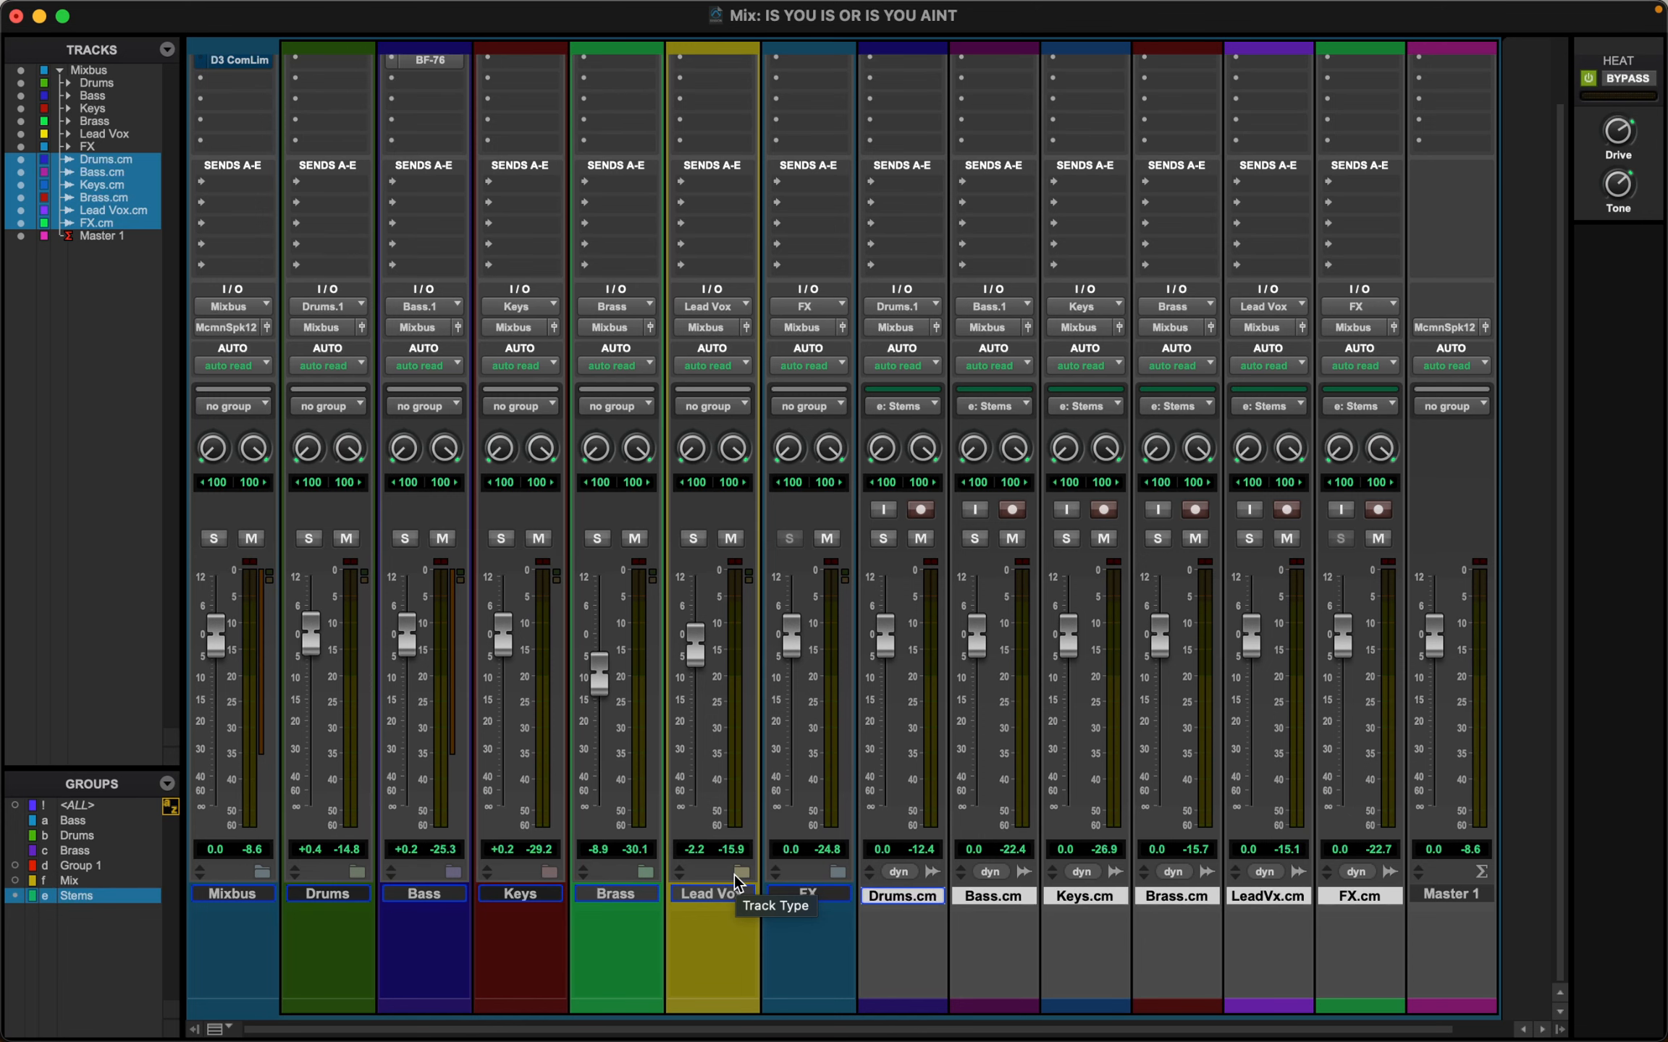
{"action": "left_click", "coordinate": [738, 873]}
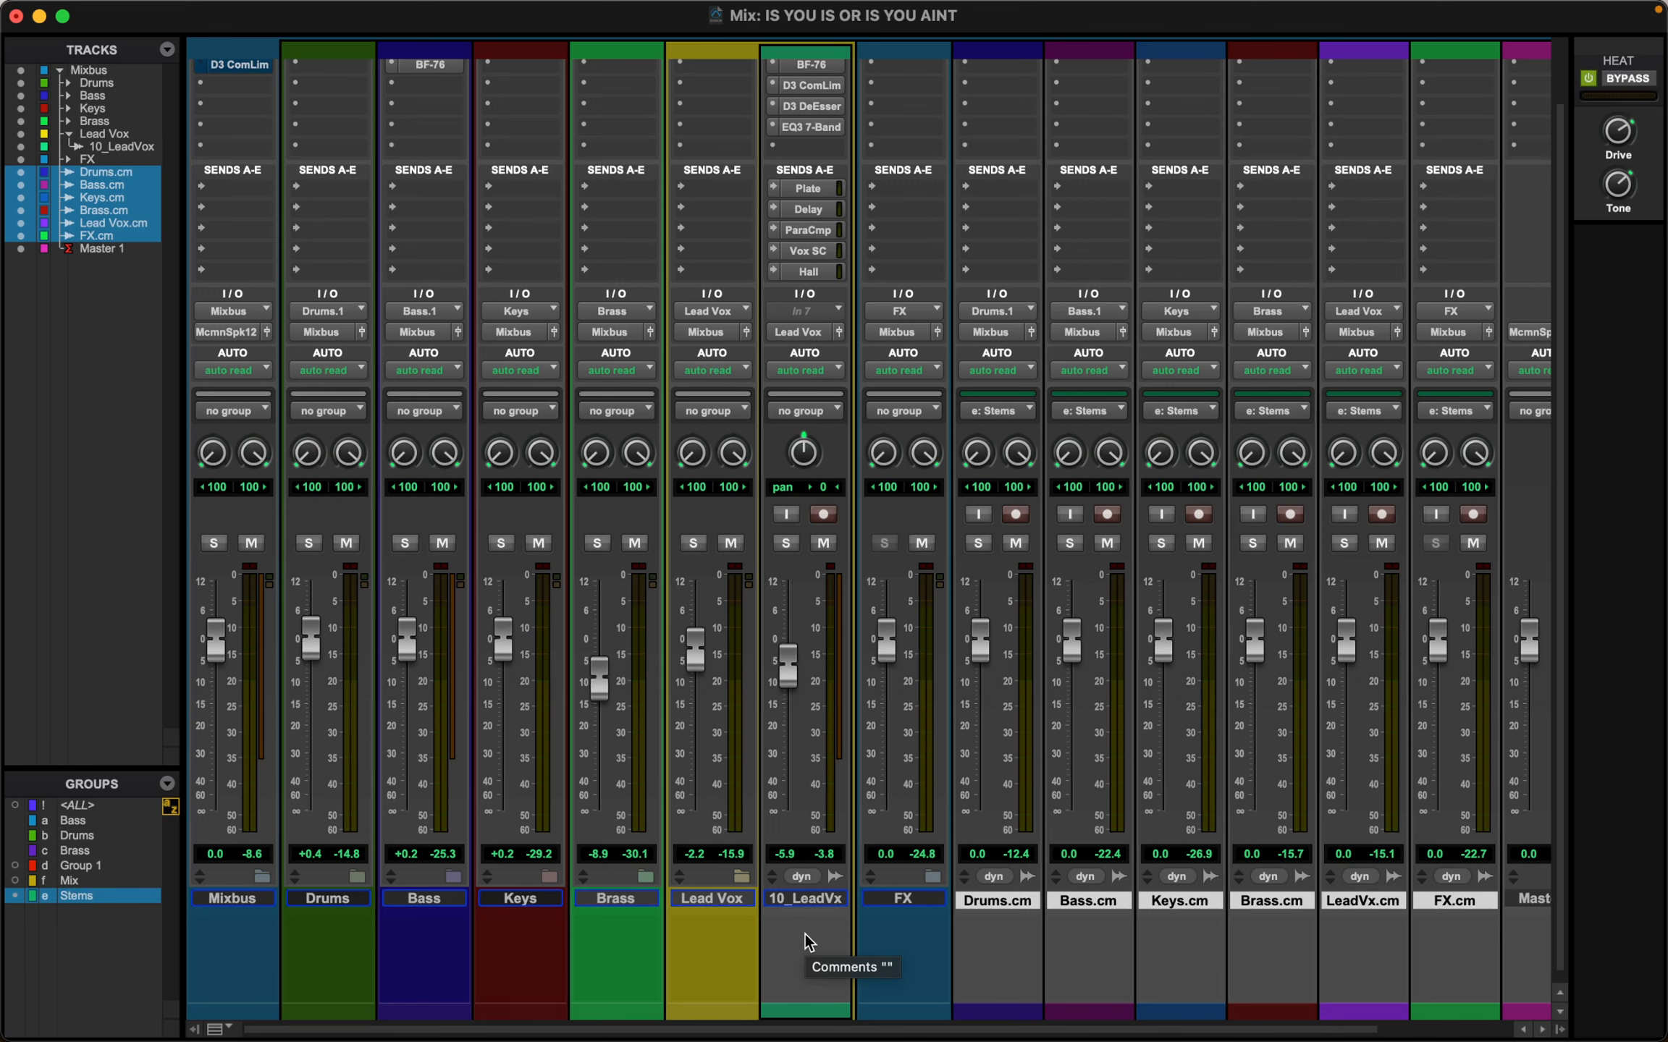
{"action": "left_click", "coordinate": [741, 879]}
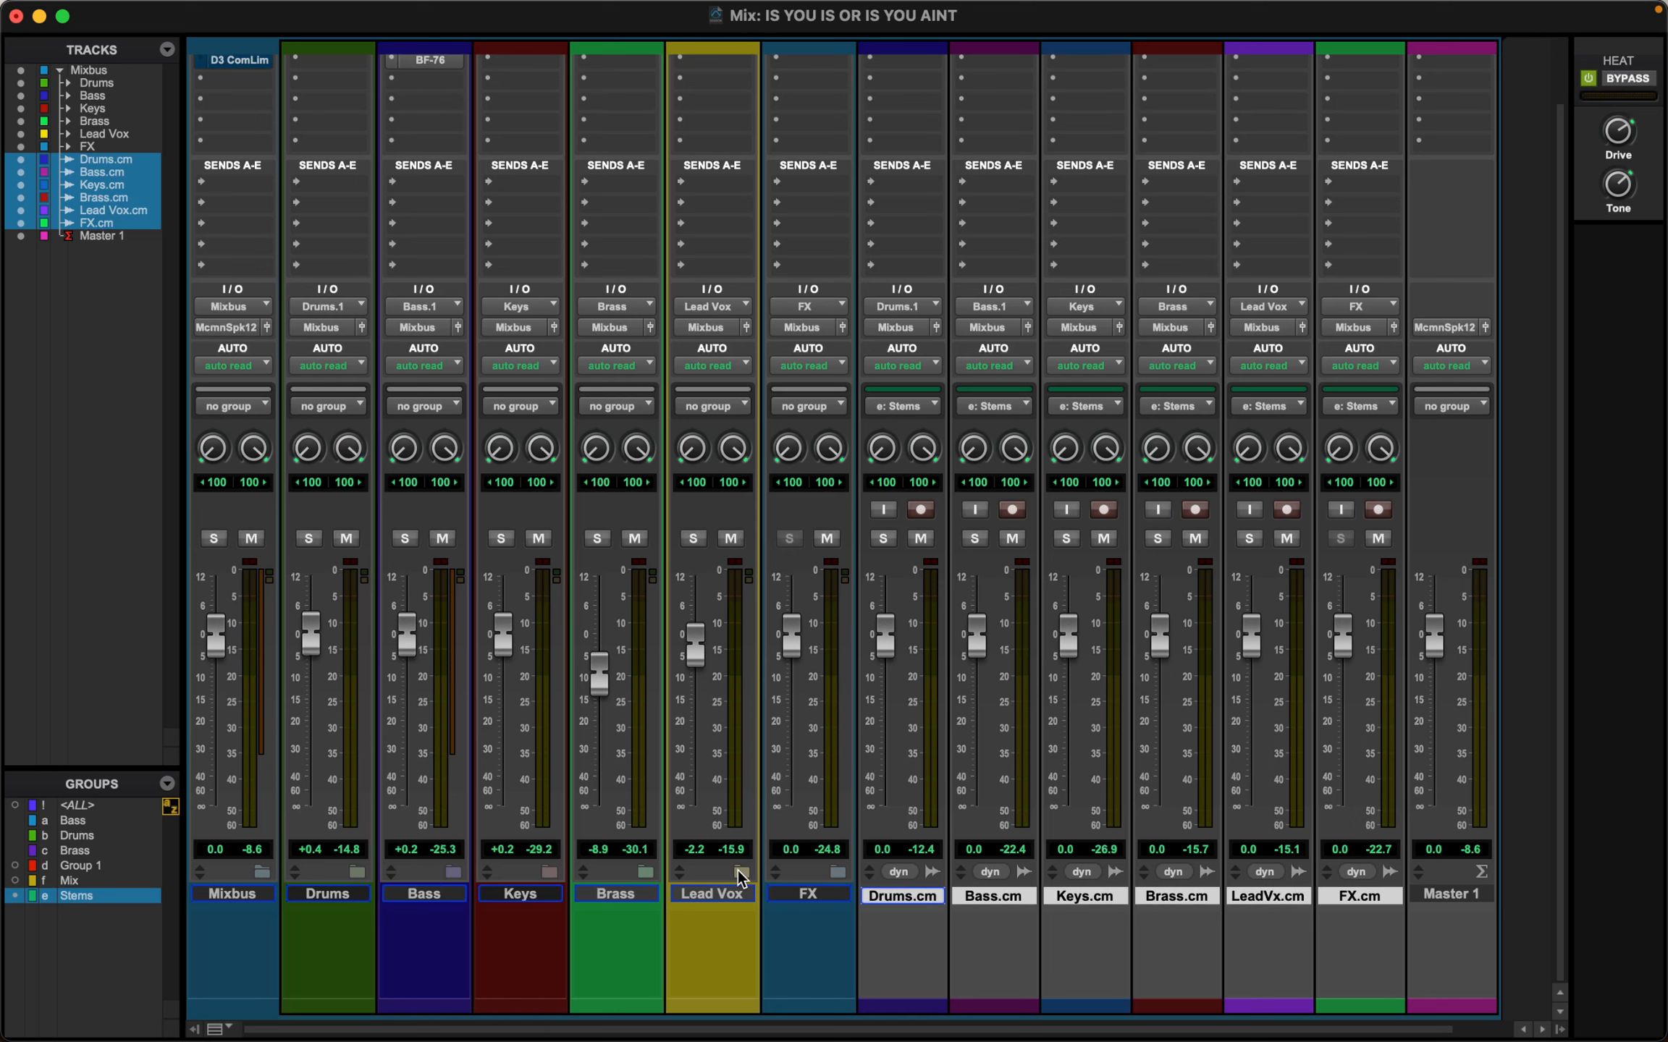
Step: Expand the FX folder again to examine the inserts and routing of its effect tracks, and collapse it
{"action": "scroll", "coordinate": [394, 129], "scroll_direction": "up", "scroll_amount": 2}
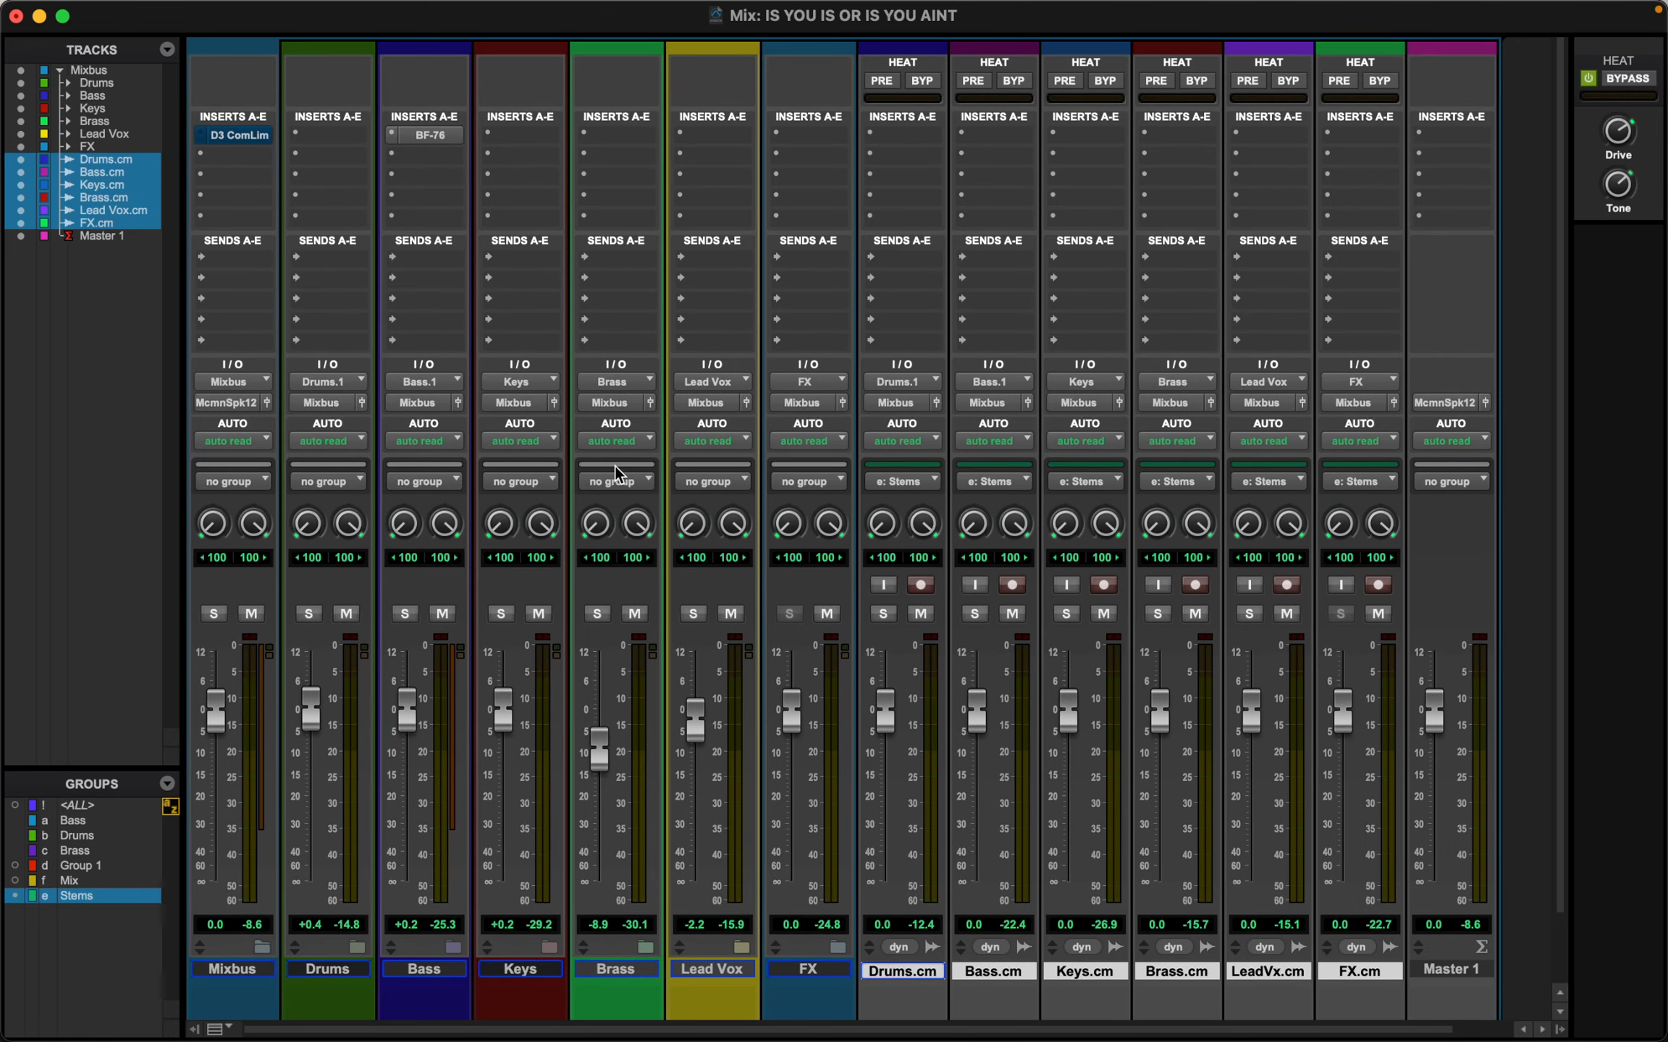
{"action": "scroll", "coordinate": [616, 474], "scroll_direction": "down", "scroll_amount": 1}
{"action": "scroll", "coordinate": [615, 465], "scroll_direction": "down", "scroll_amount": 2}
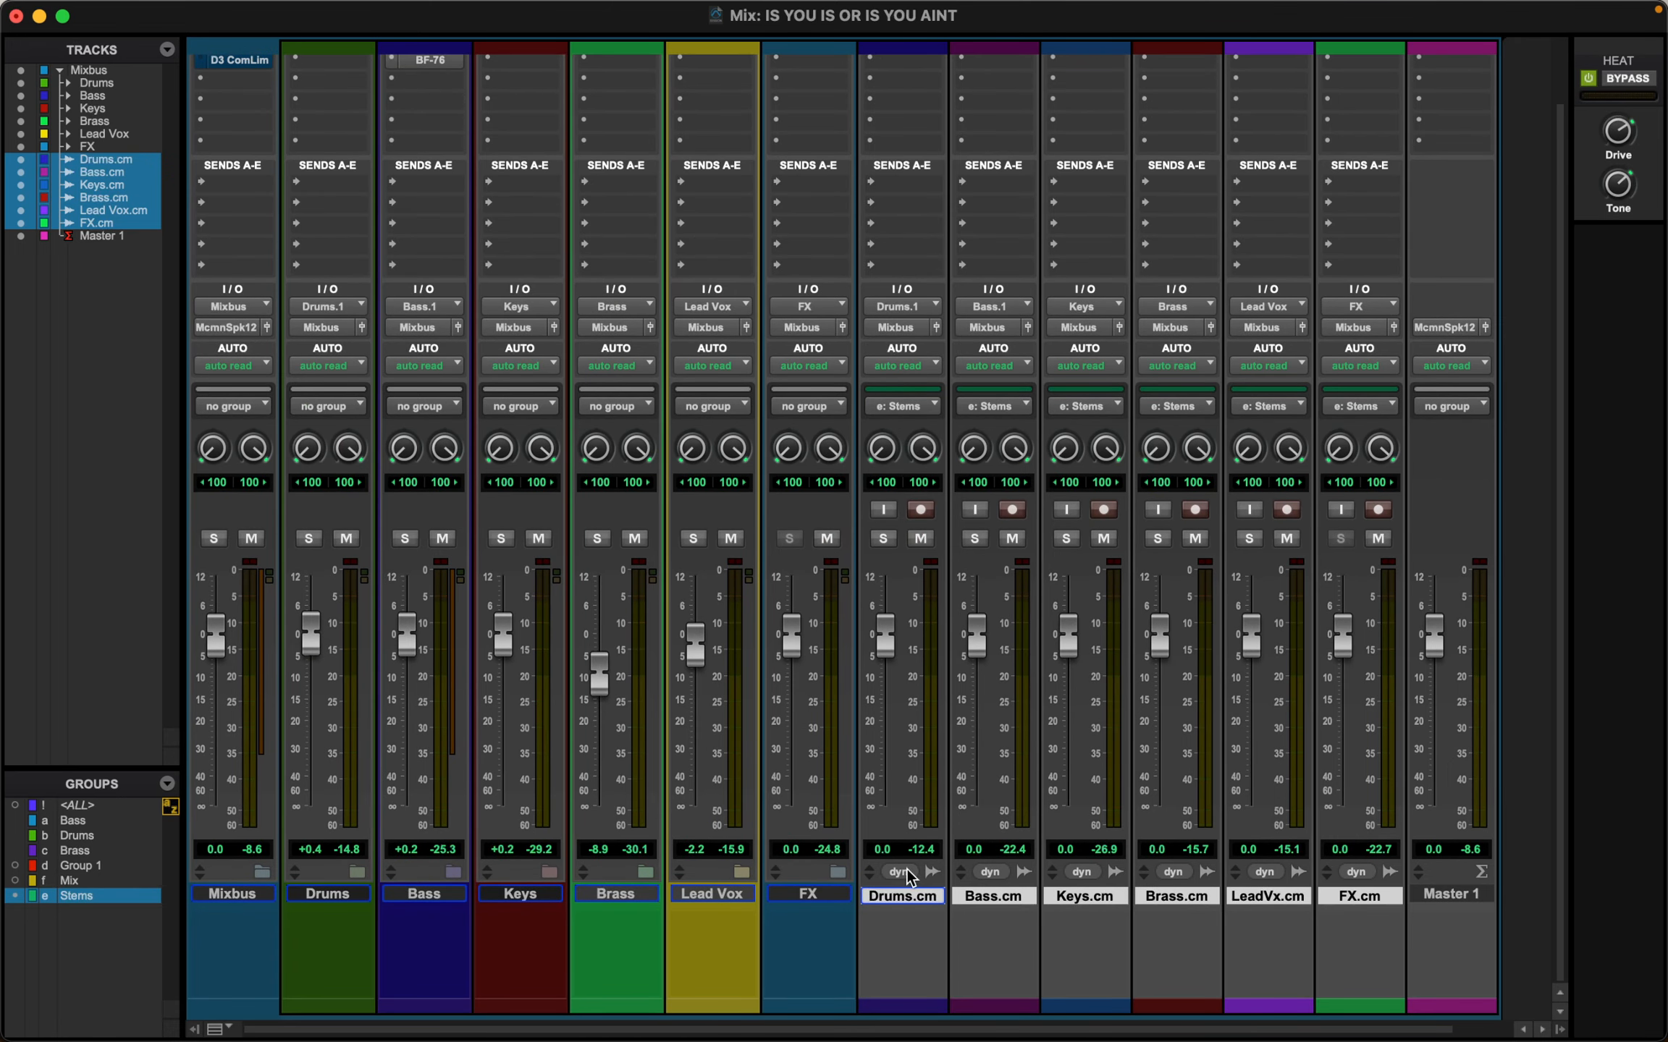
{"action": "left_click", "coordinate": [840, 871]}
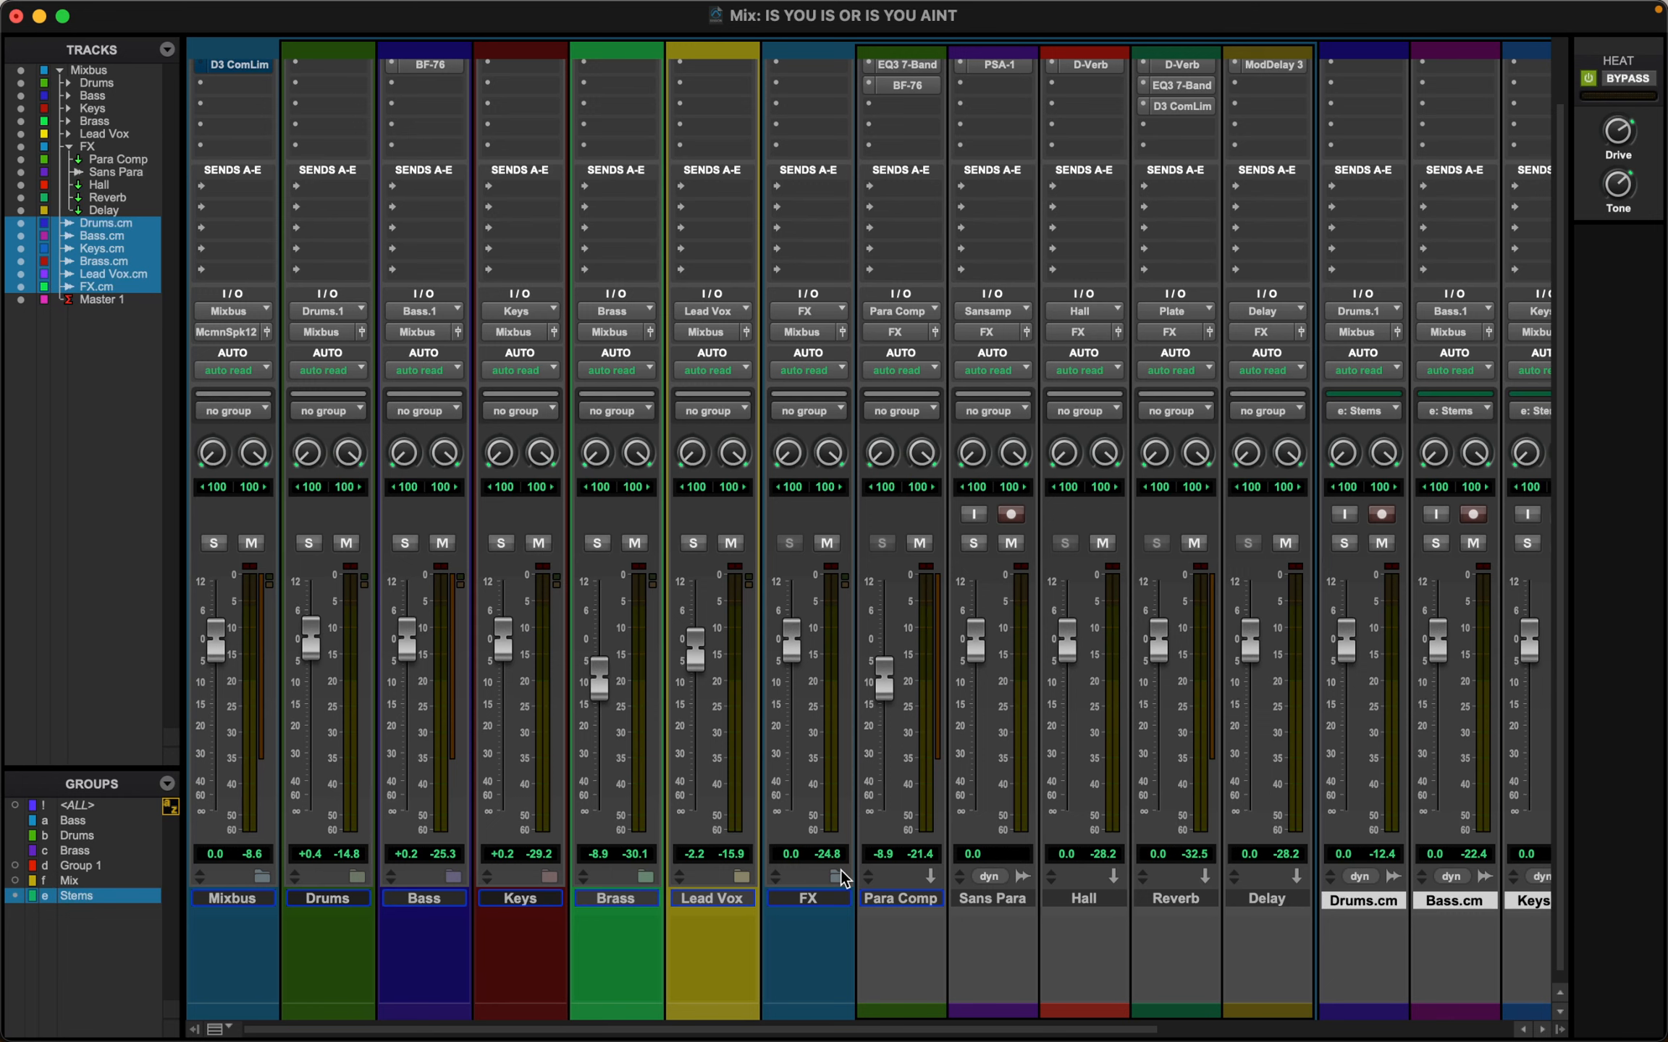
{"action": "scroll", "coordinate": [842, 878], "scroll_direction": "up", "scroll_amount": 2}
{"action": "scroll", "coordinate": [841, 876], "scroll_direction": "down", "scroll_amount": 2}
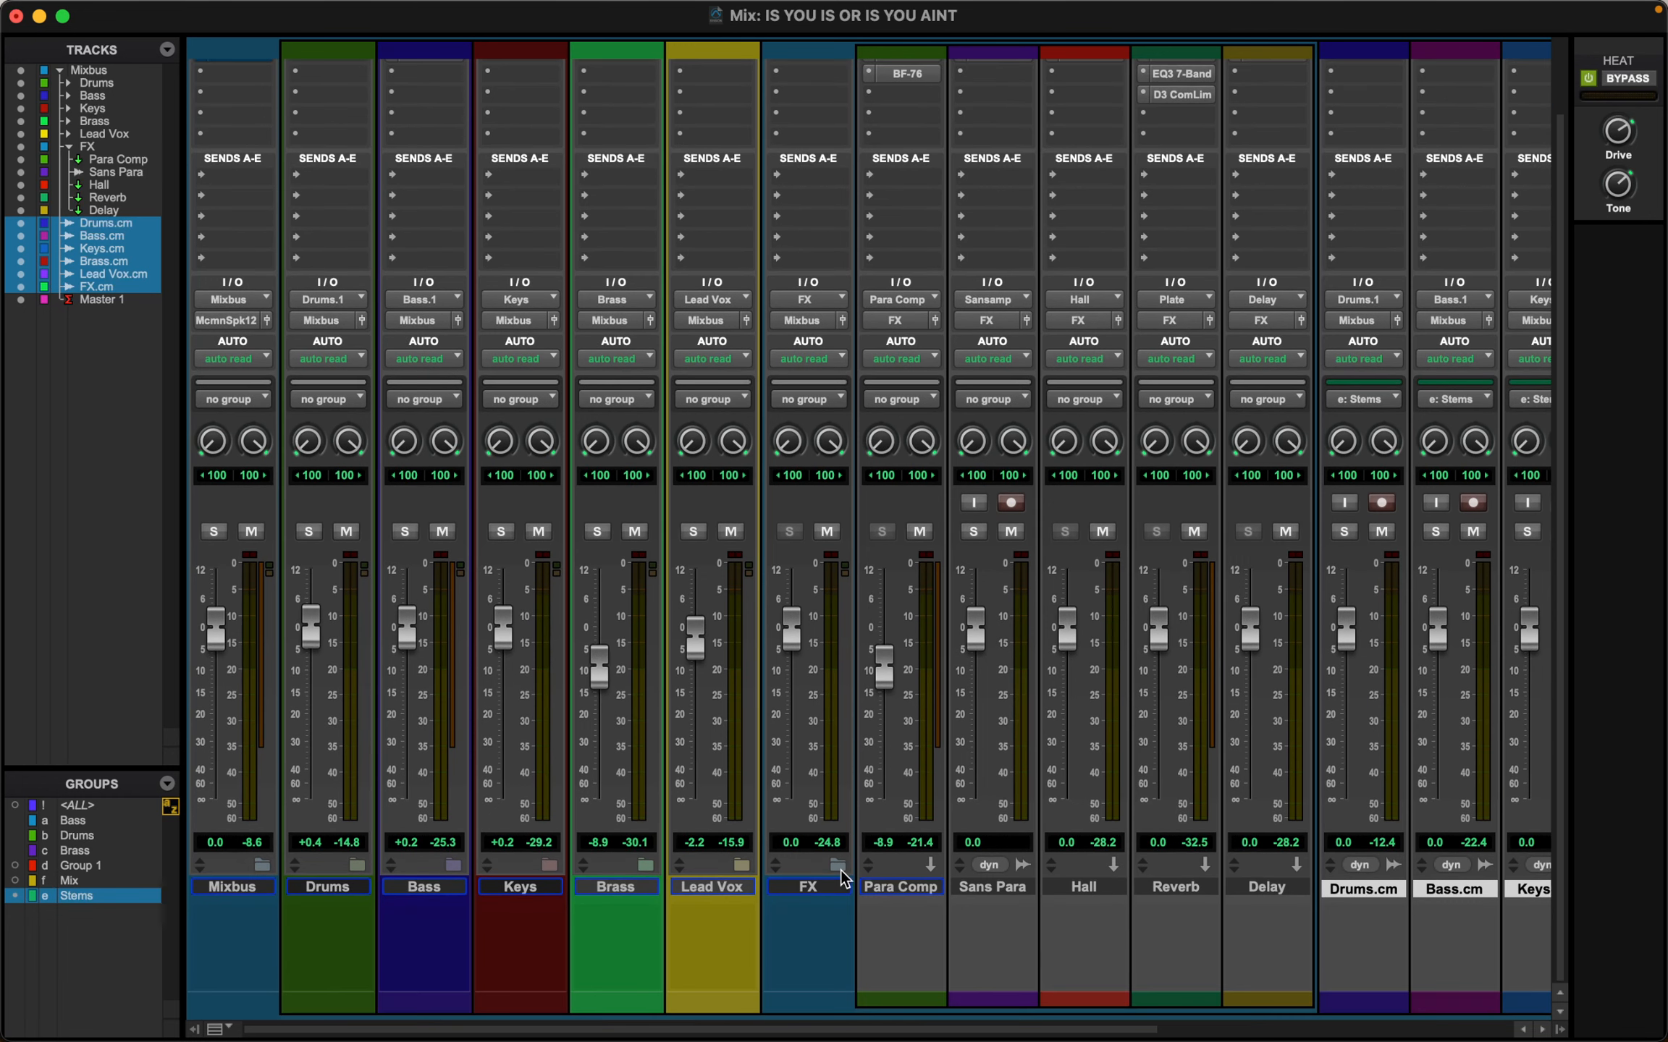
{"action": "left_click", "coordinate": [838, 868]}
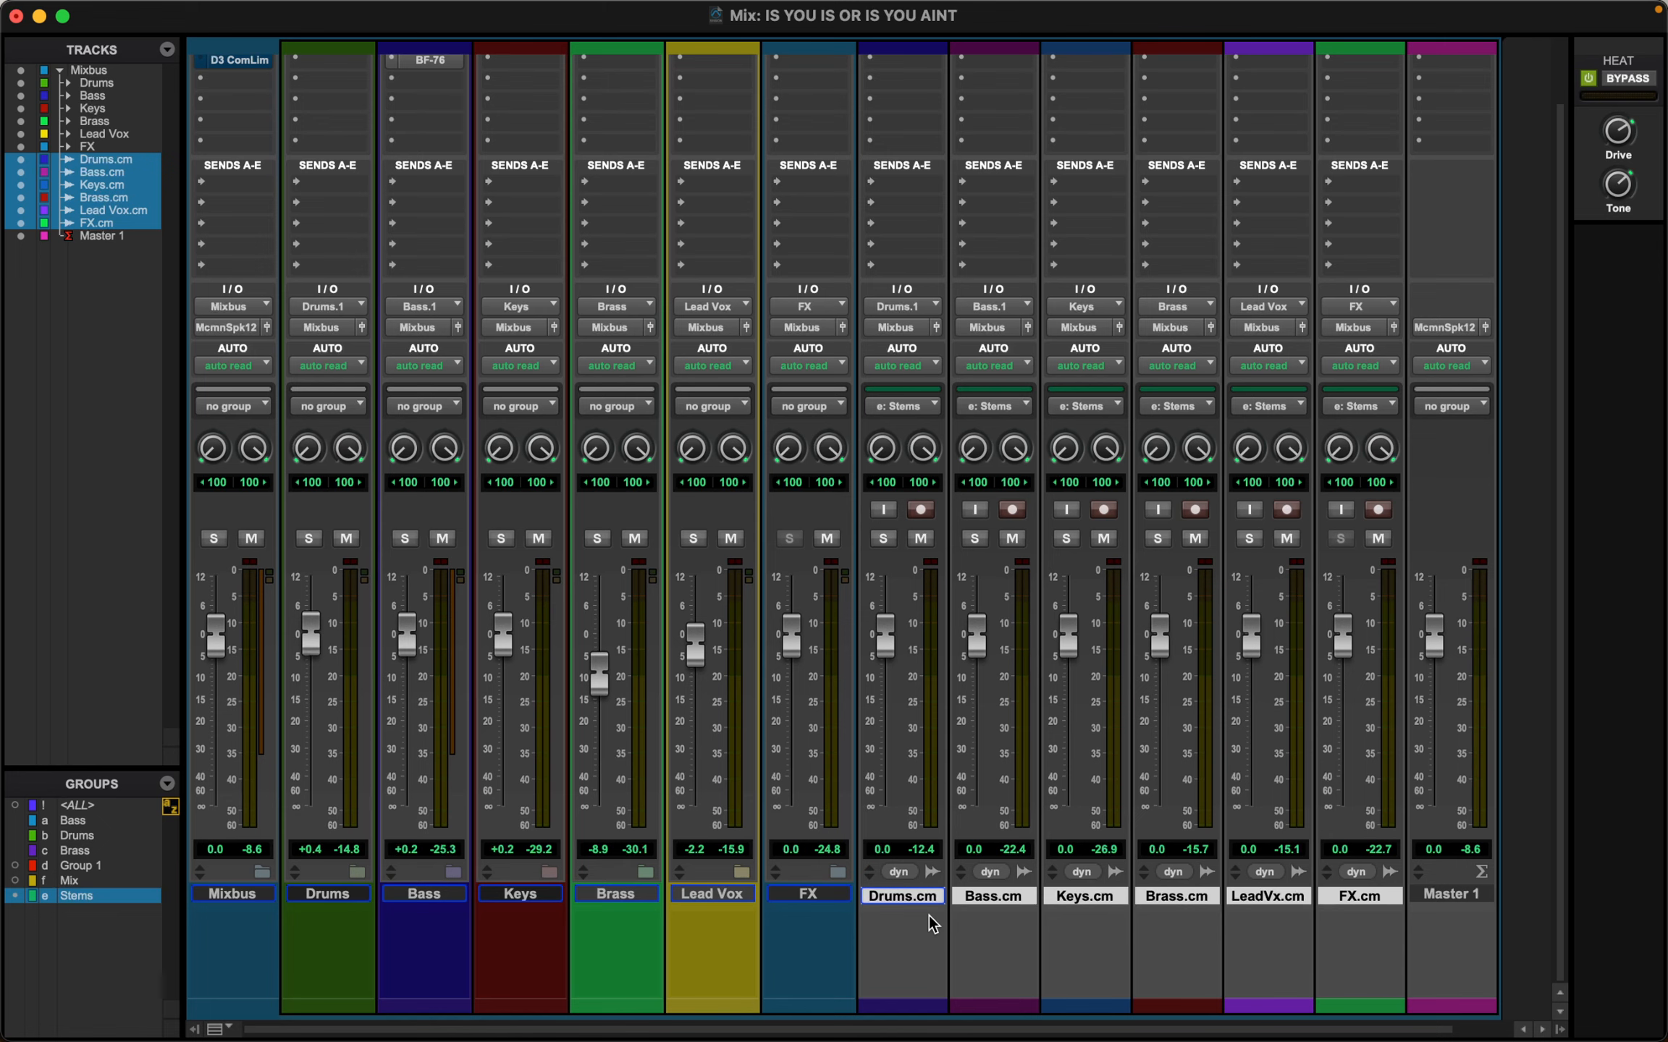
{"action": "key", "text": "super+Tab"}
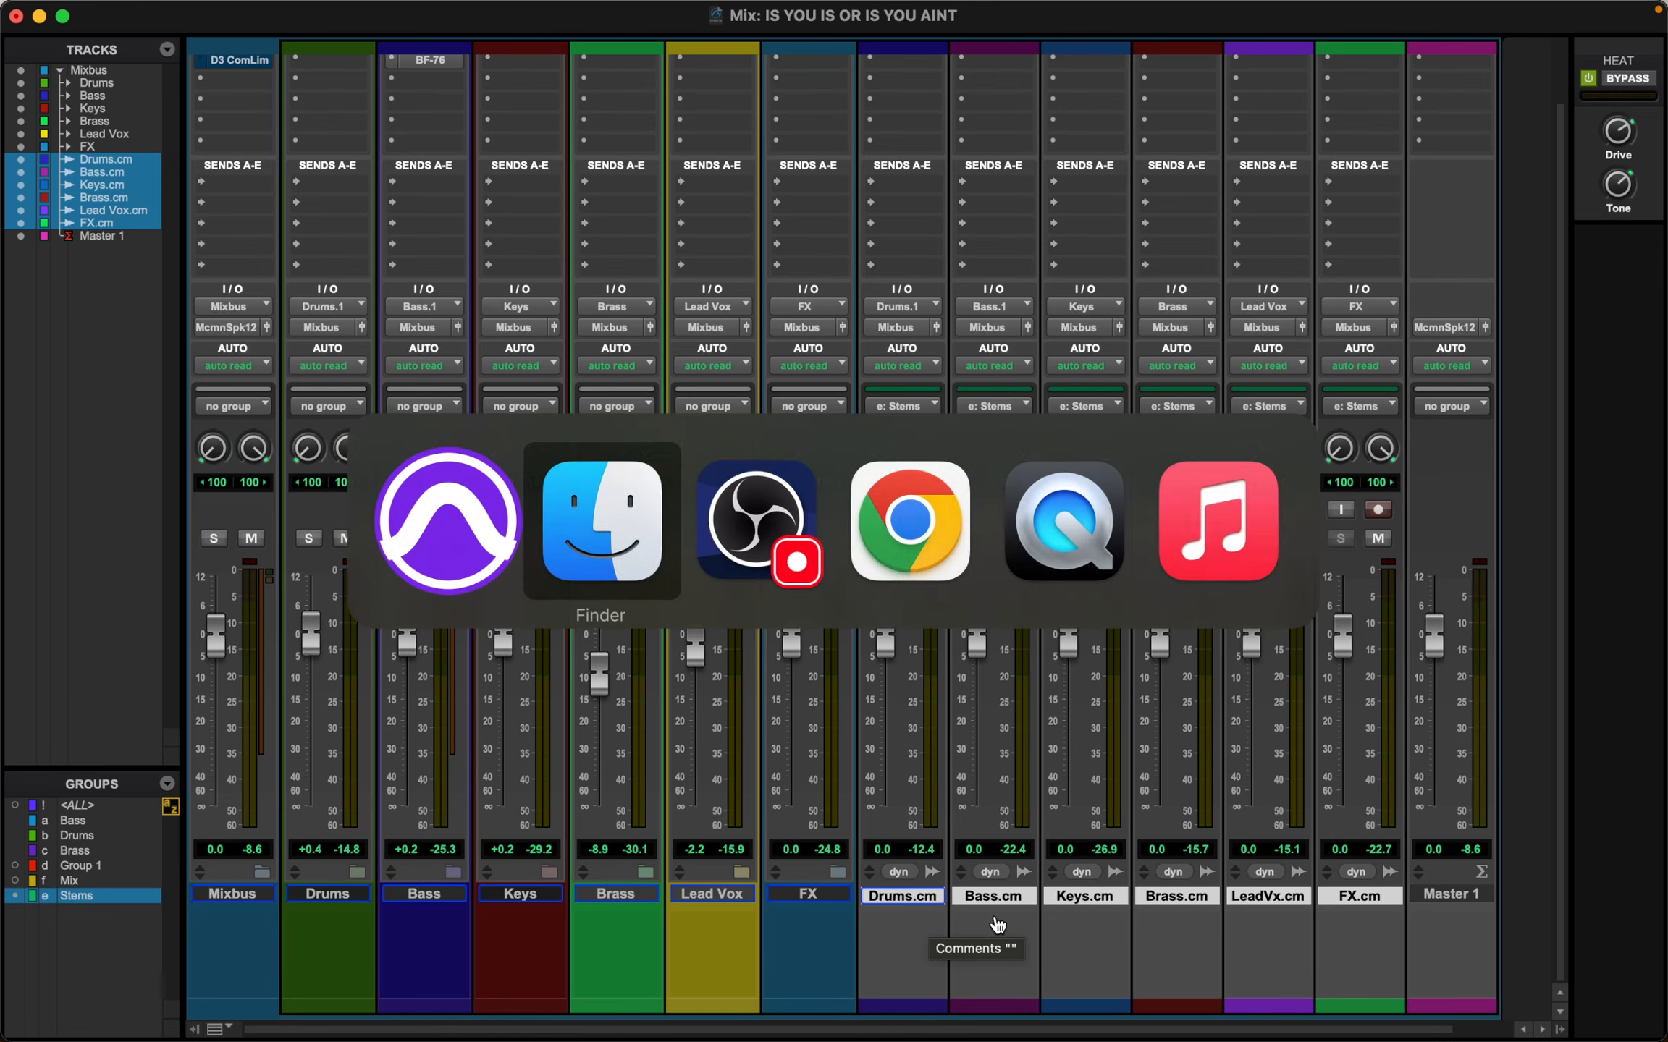
{"action": "key", "text": "super+Tab"}
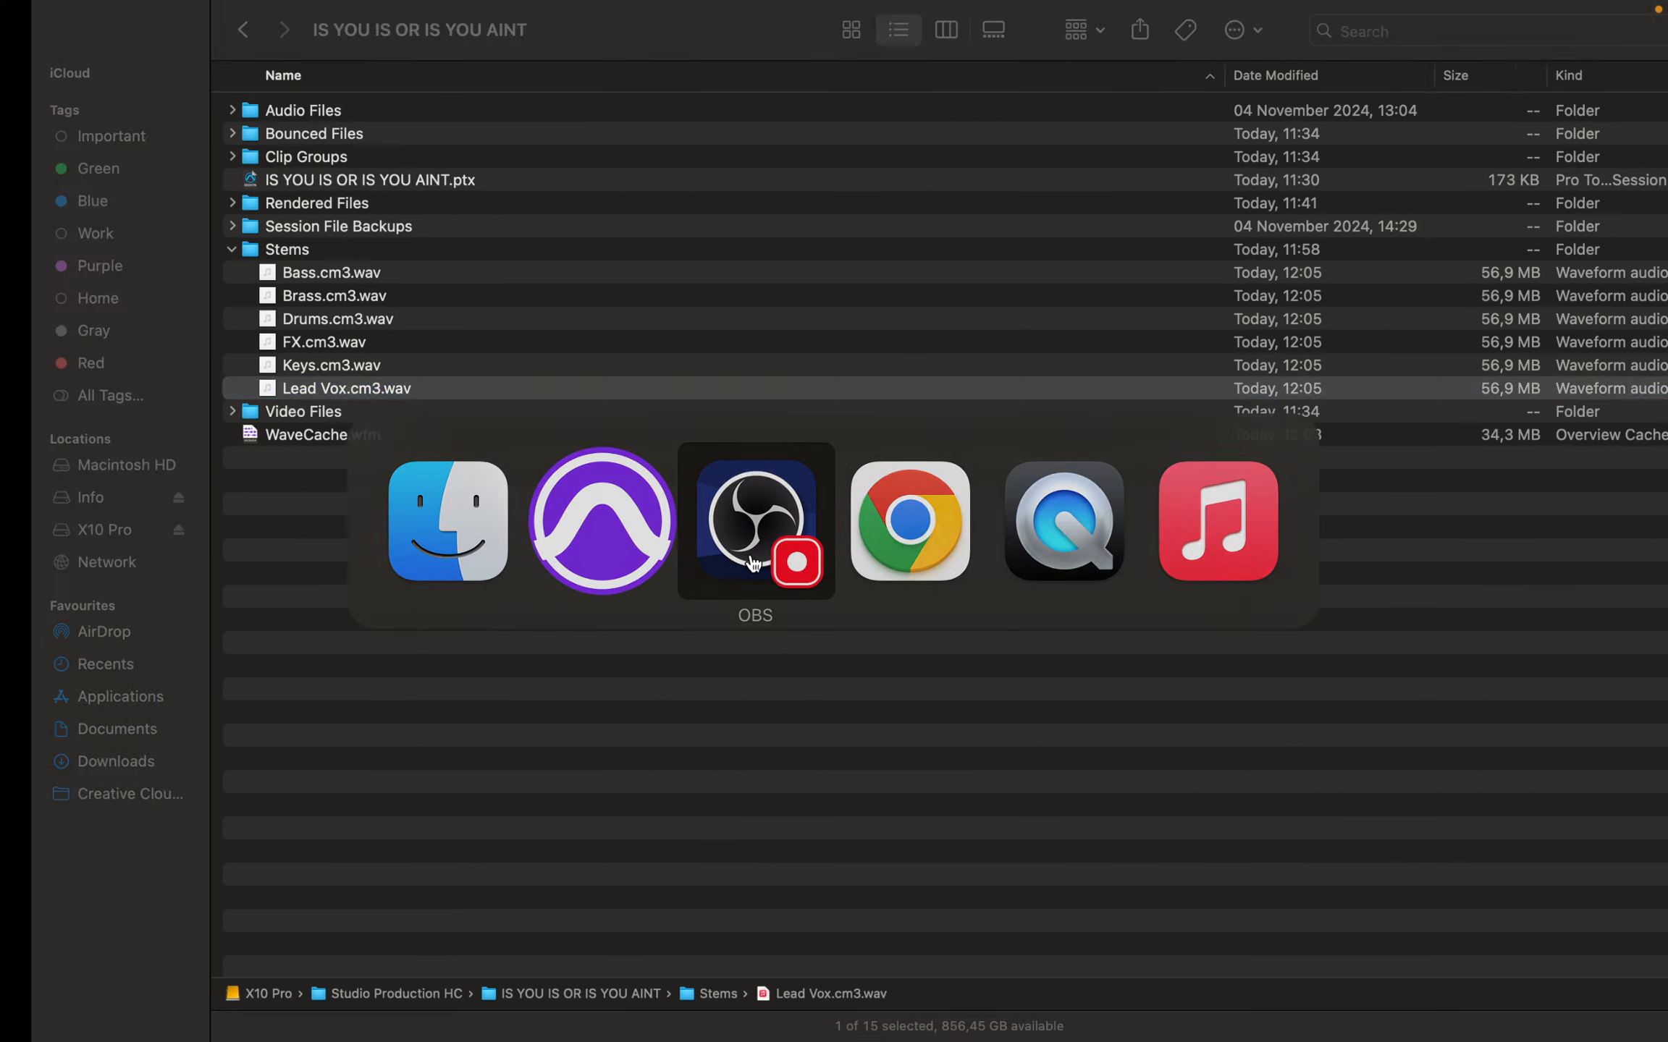